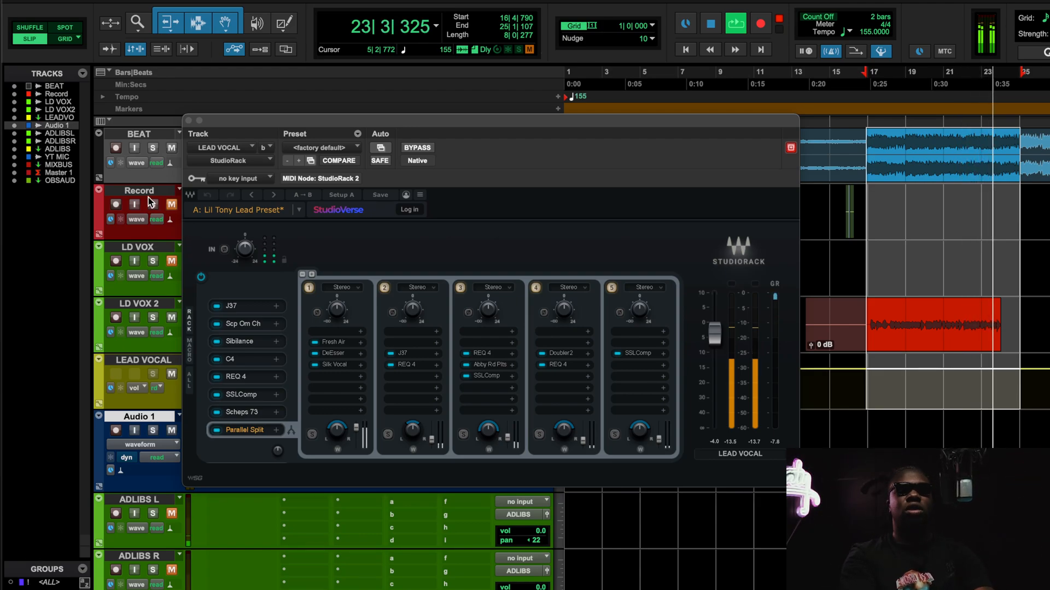
Play the selected section and listen to the lead vocal, toggling the mute on the BEAT track.
{"action": "key", "text": "space"}
{"action": "key", "text": "space"}
{"action": "left_click", "coordinate": [171, 148]}
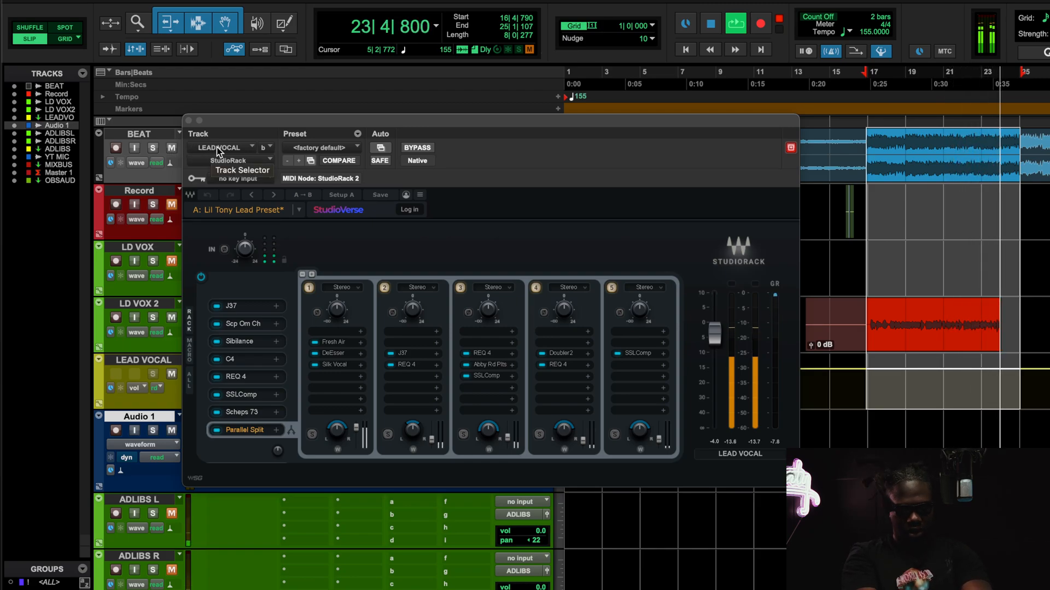
{"action": "key", "text": "space"}
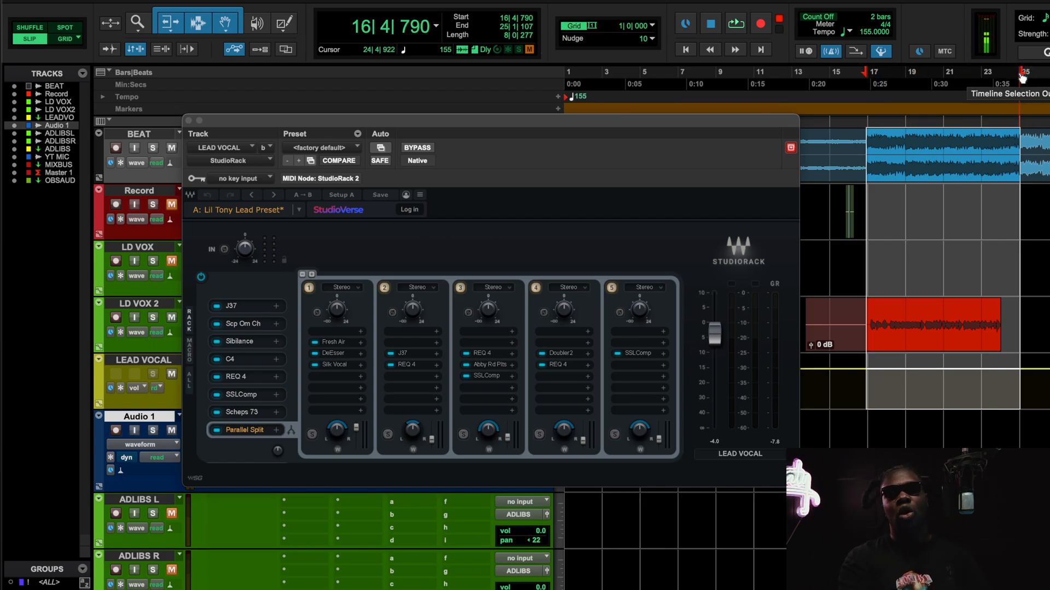
Shorten the timeline selection to end at 24|3|724 and play it with the BEAT track muted.
{"action": "mouse_move", "coordinate": [1021, 76]}
{"action": "left_mouse_down"}
{"action": "mouse_move", "coordinate": [999, 80]}
{"action": "mouse_move", "coordinate": [1014, 82]}
{"action": "left_mouse_up"}
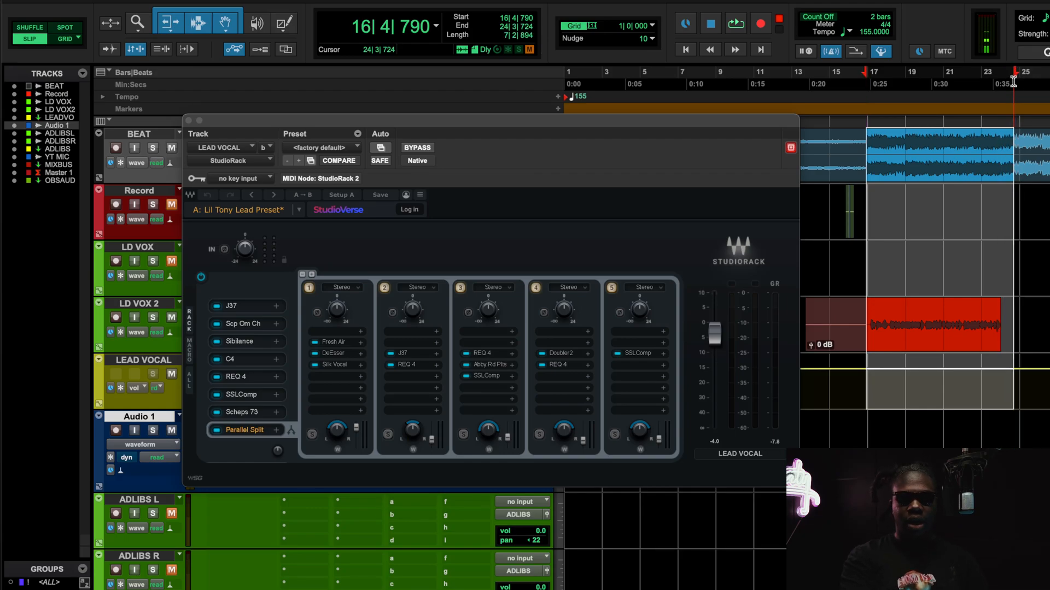
{"action": "left_click", "coordinate": [188, 120]}
{"action": "left_click", "coordinate": [172, 148]}
{"action": "key", "text": "space"}
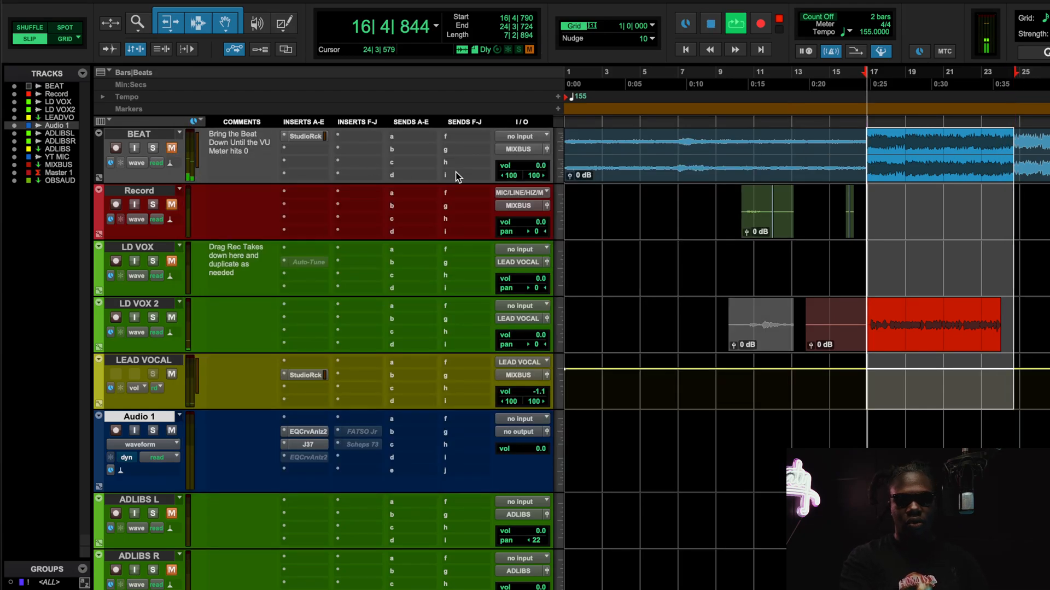
Compare the vocal with the LEAD VOCAL track's StudioRack bypassed and active, and audition it with the BEAT track unmuted.
{"action": "left_click", "coordinate": [306, 375]}
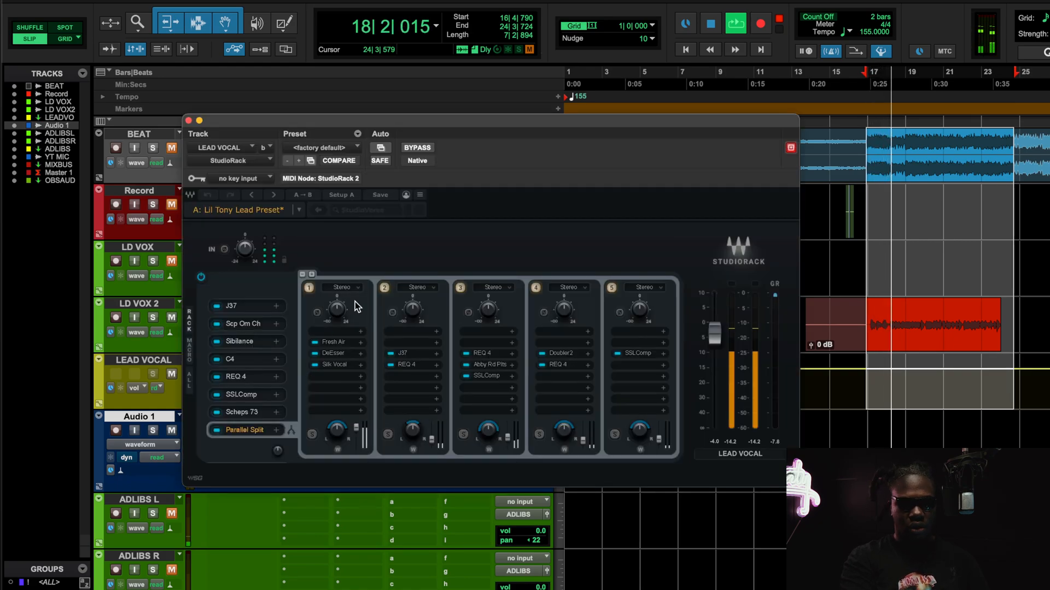
{"action": "left_click", "coordinate": [421, 148]}
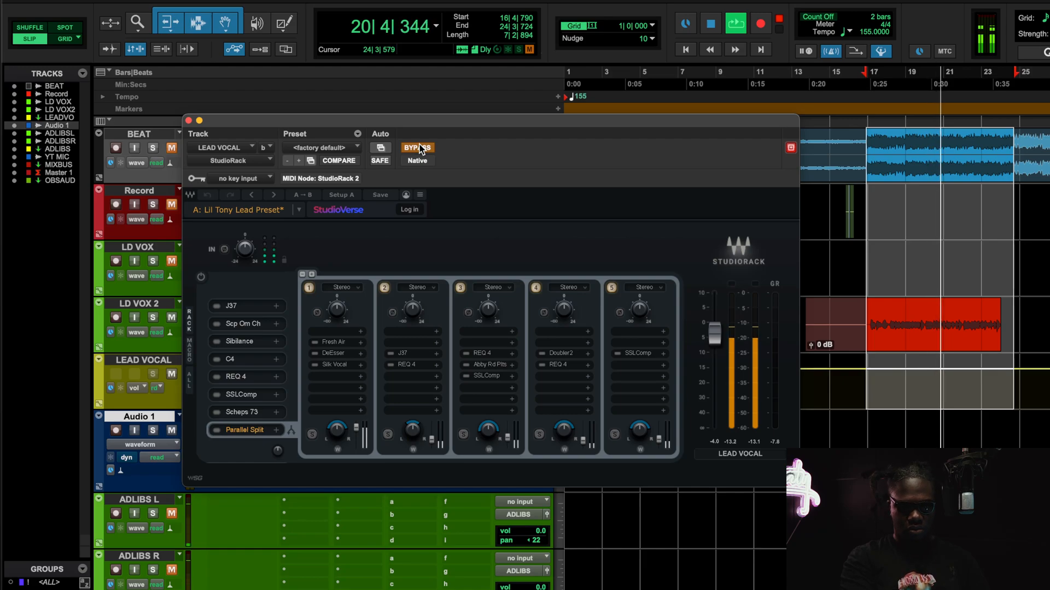
{"action": "left_click", "coordinate": [420, 148]}
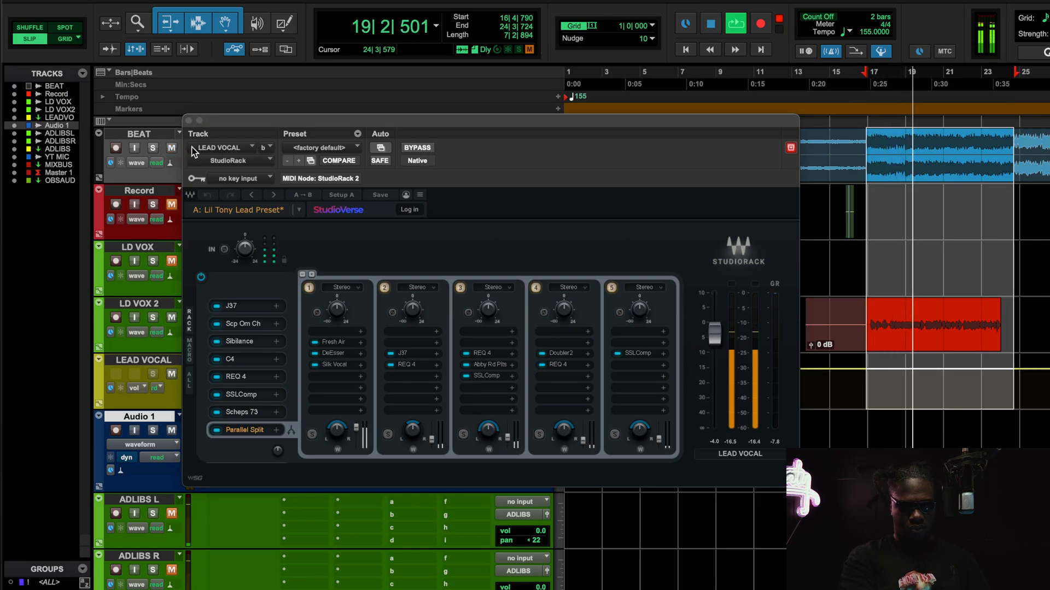
{"action": "left_click", "coordinate": [172, 149]}
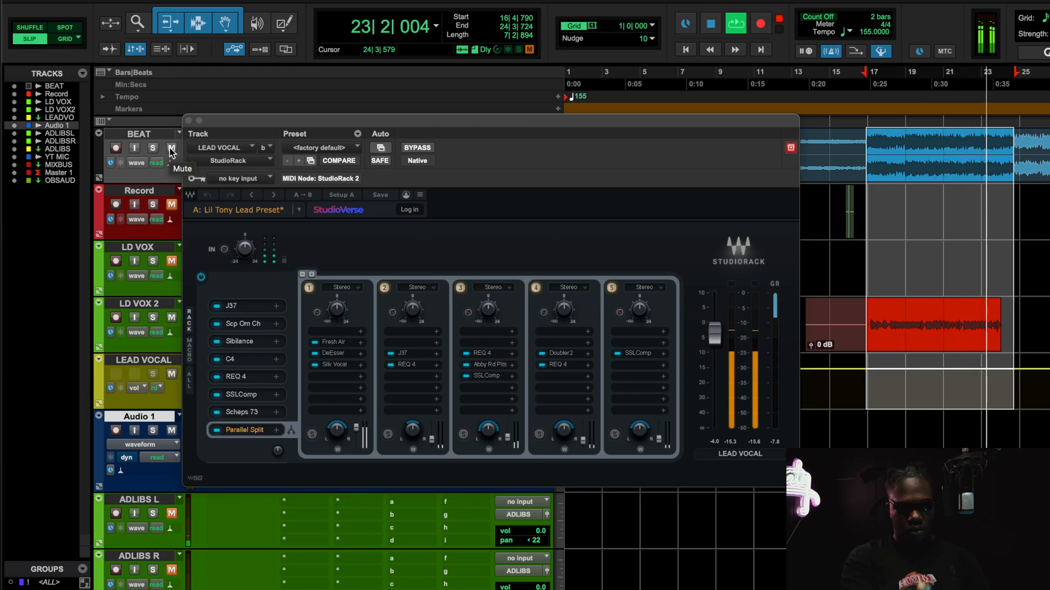
{"action": "key", "text": "space"}
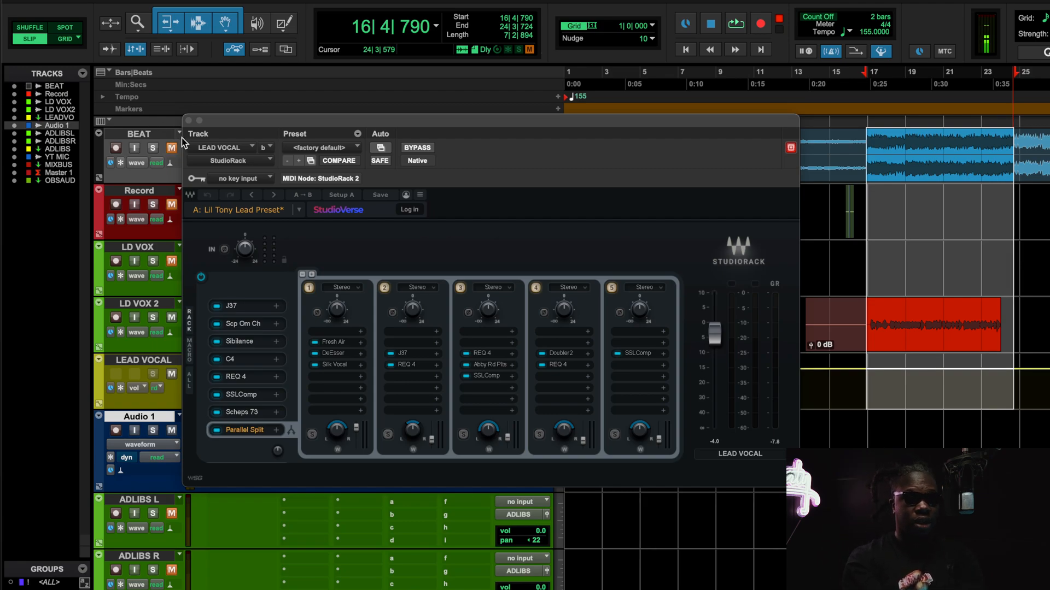
Open the J37 tape plug-in from the LEAD VOCAL rack and place its window clear of the rack's plug-in list.
{"action": "left_click", "coordinate": [256, 308]}
{"action": "left_click_drag", "start_coordinate": [488, 61], "coordinate": [421, 80]}
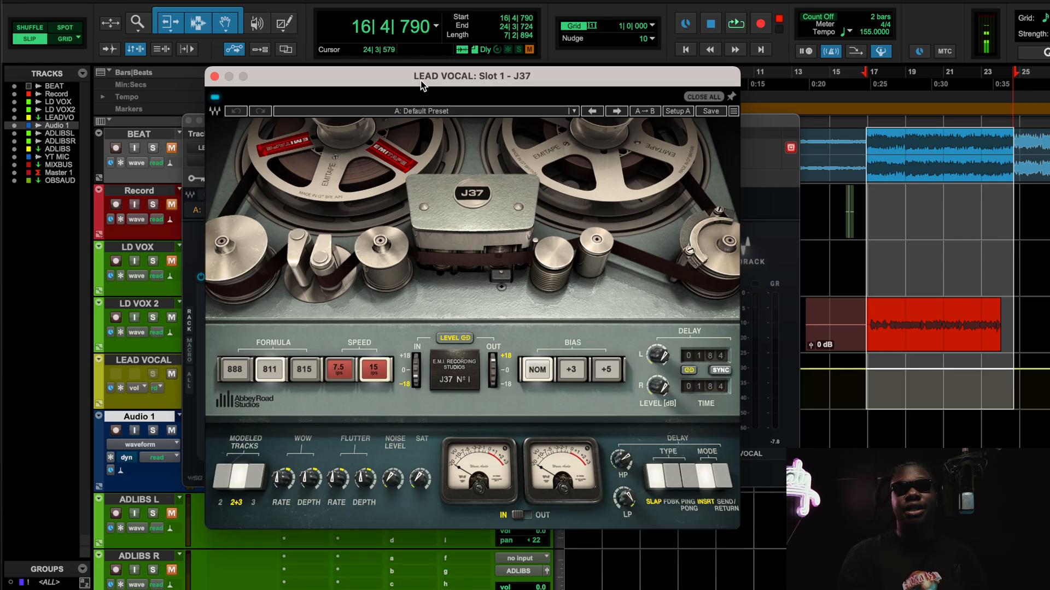
{"action": "left_click_drag", "start_coordinate": [421, 80], "coordinate": [527, 80]}
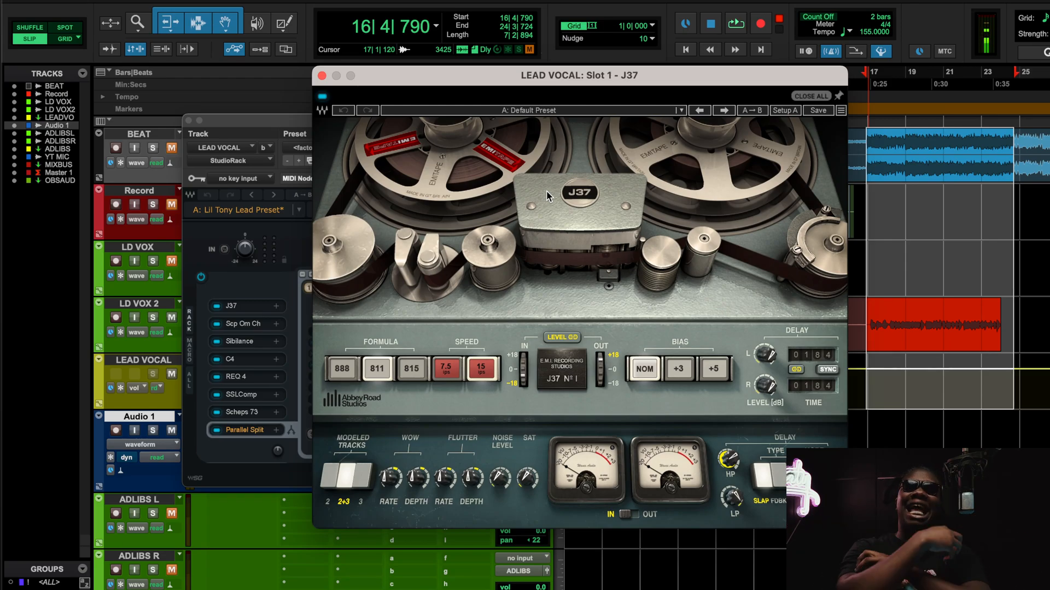
Play the section while comparing J37 bypassed and active, and close the J37 and StudioRack windows.
{"action": "left_click", "coordinate": [736, 24]}
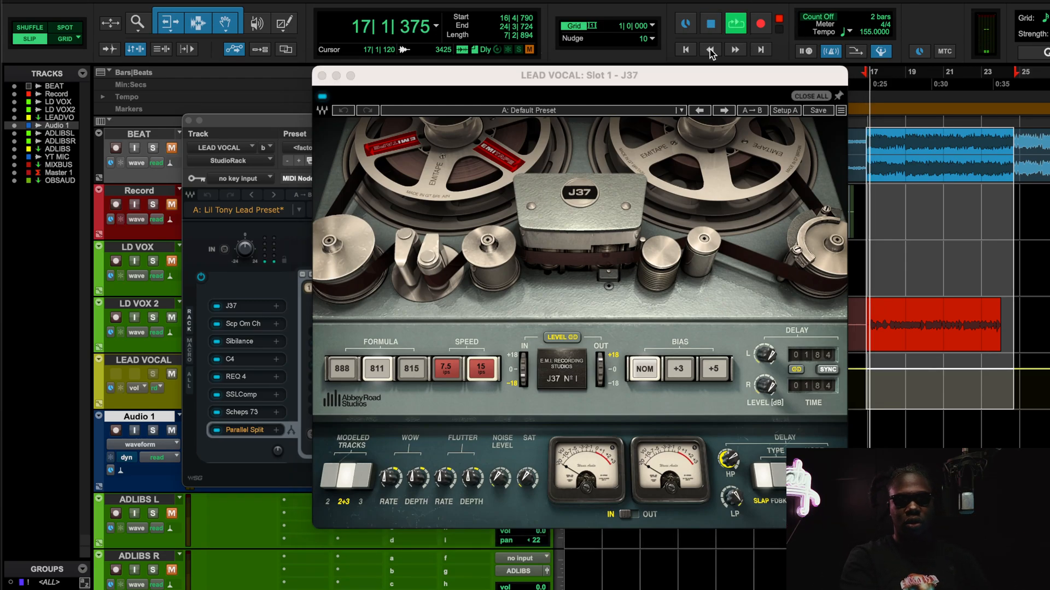
{"action": "left_click_drag", "start_coordinate": [519, 80], "coordinate": [479, 80]}
{"action": "left_click", "coordinate": [291, 97]}
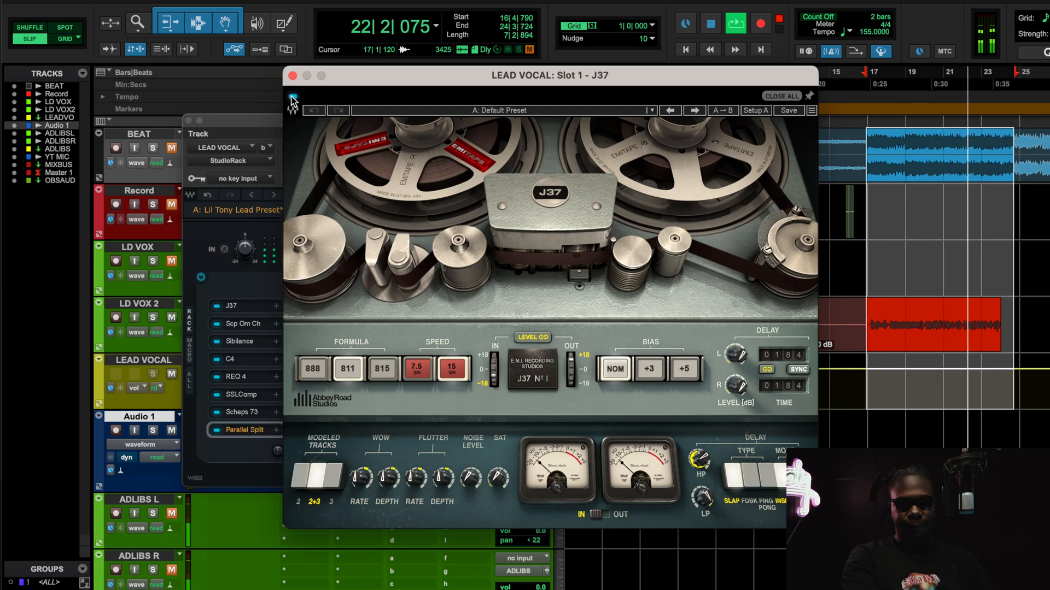
{"action": "key", "text": "space"}
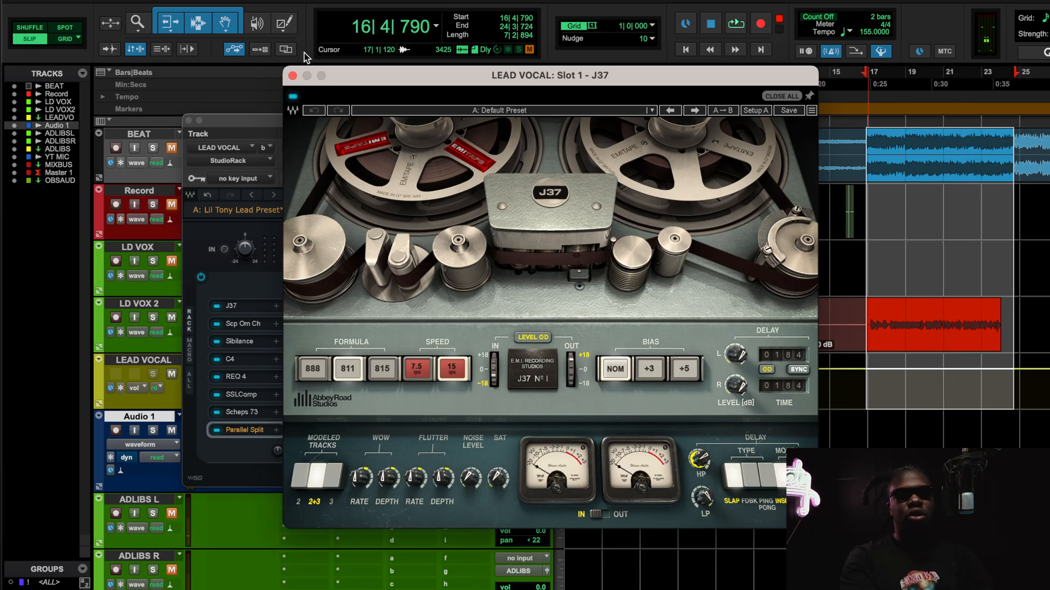
{"action": "left_click", "coordinate": [293, 75]}
{"action": "left_click", "coordinate": [189, 120]}
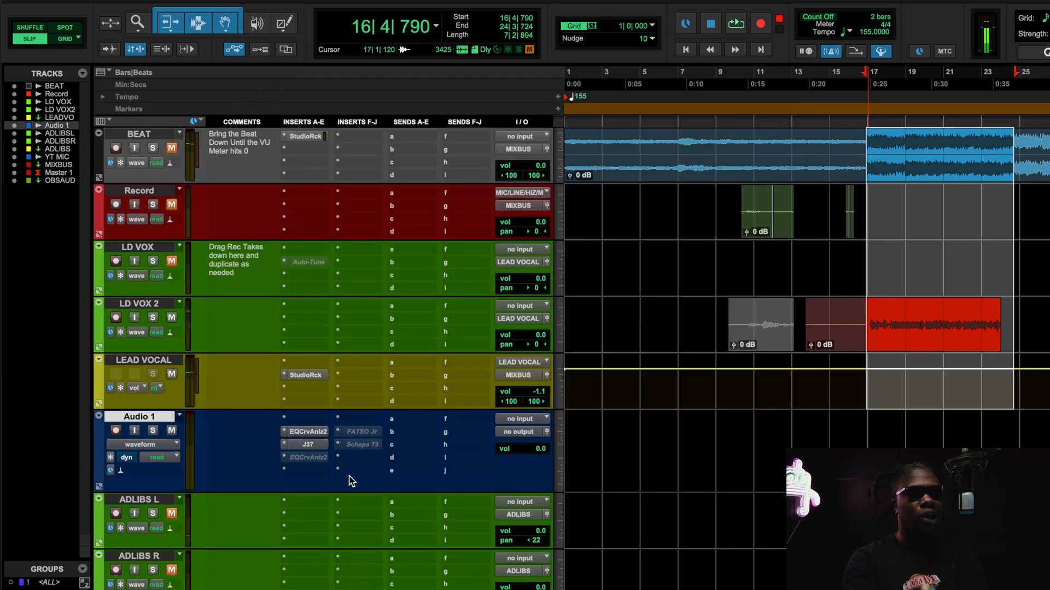
Activate the EQ Curve Analyzer placed after J37 on Audio 1 and view the frequency curve.
{"action": "left_click", "coordinate": [312, 461]}
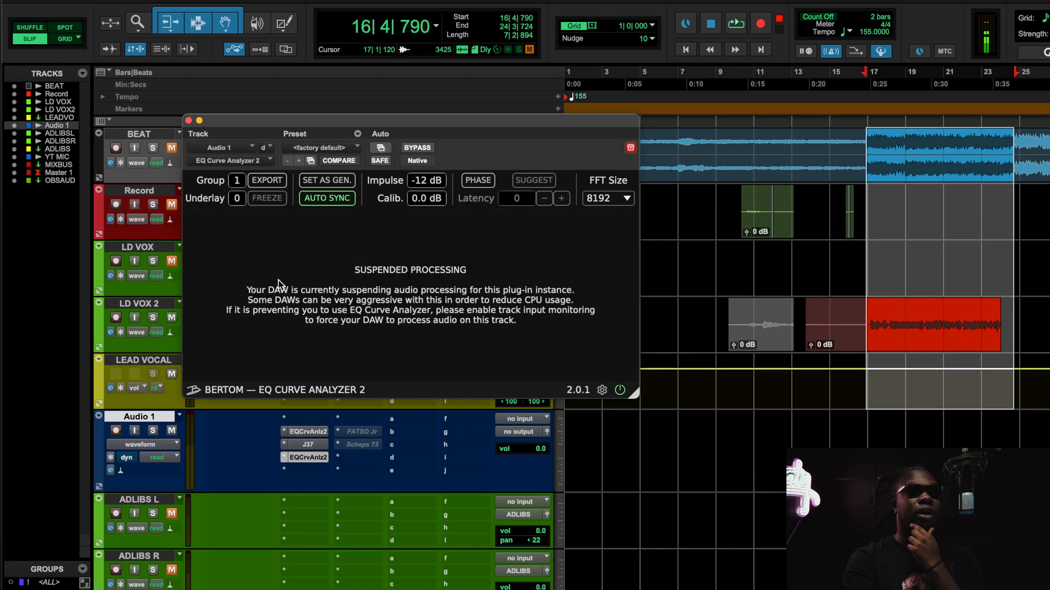
{"action": "left_click", "coordinate": [620, 390]}
{"action": "left_click", "coordinate": [619, 390]}
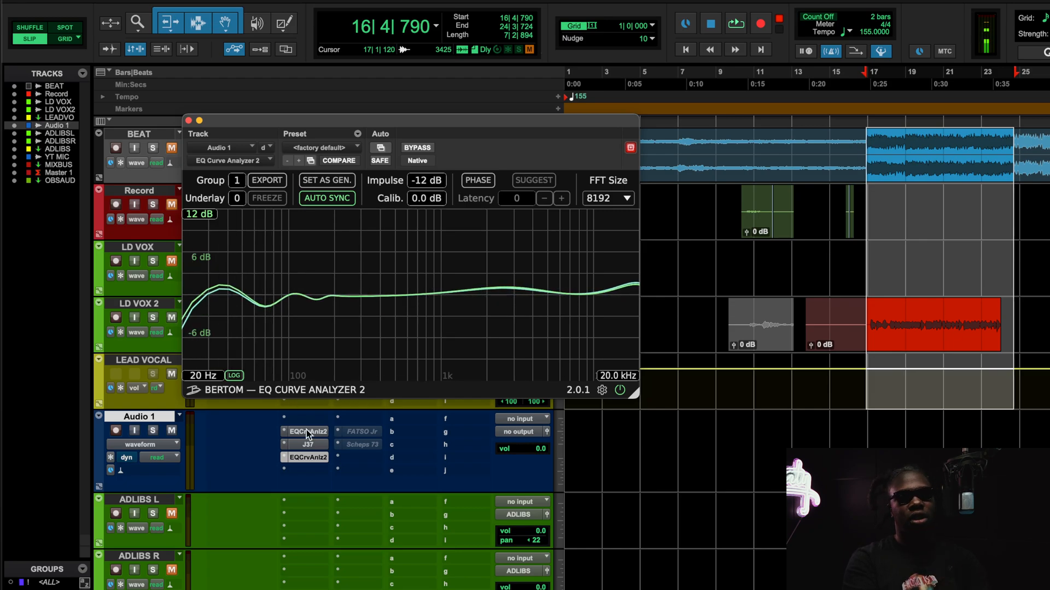
{"action": "left_click", "coordinate": [188, 120]}
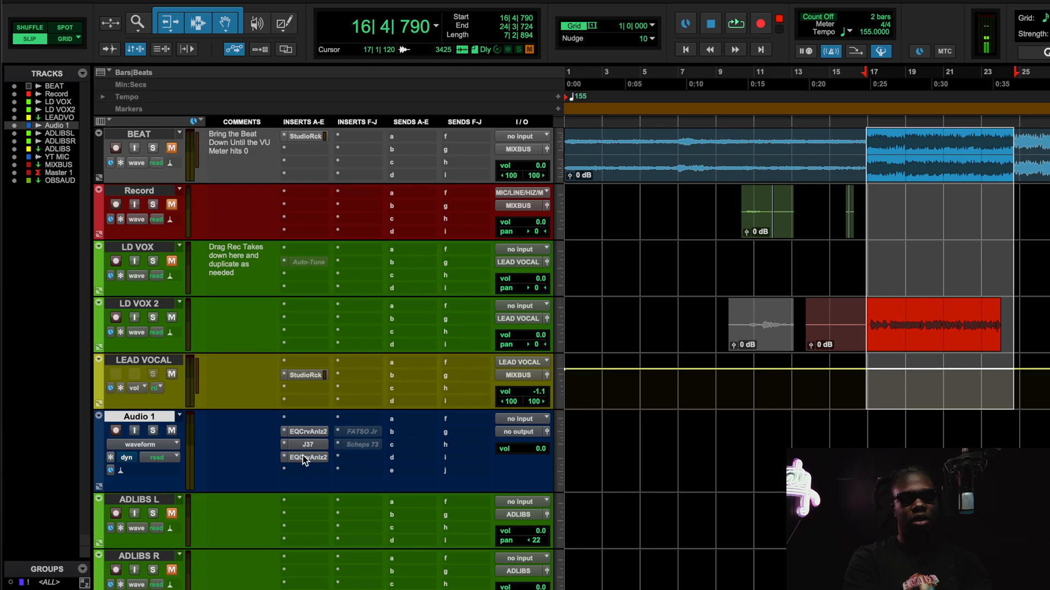
Open Scheps Omni Channel from the LEAD VOCAL rack and check its high-pass filter frequency.
{"action": "left_click", "coordinate": [313, 375]}
{"action": "left_click", "coordinate": [252, 328]}
{"action": "left_click", "coordinate": [263, 342]}
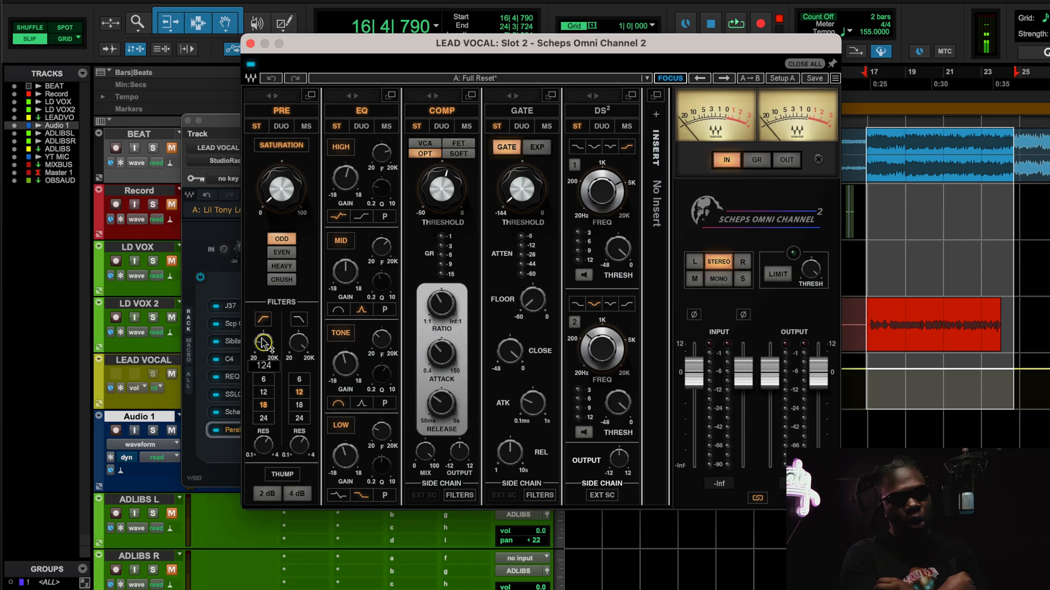
Audition the vocal through Scheps Omni Channel with the BEAT track unmuted and muted.
{"action": "left_click", "coordinate": [174, 374]}
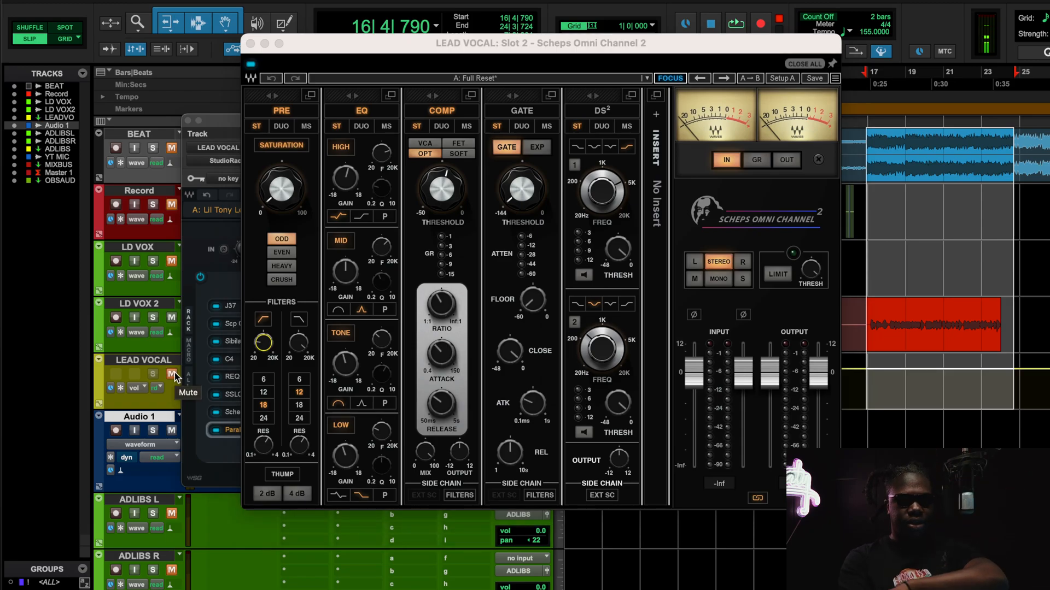
{"action": "left_click", "coordinate": [171, 149]}
{"action": "key", "text": "space"}
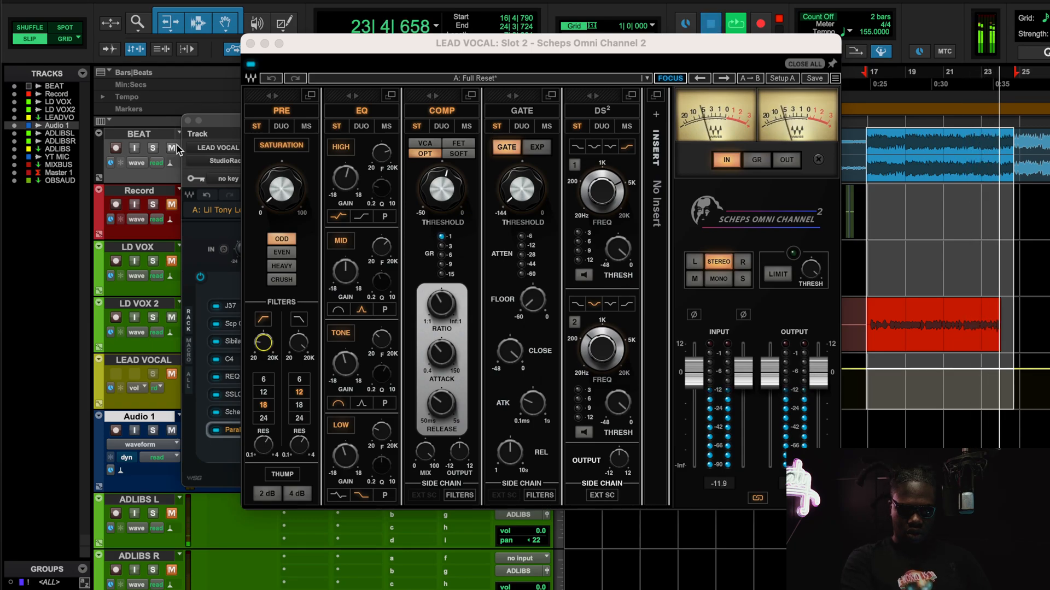
{"action": "key", "text": "space"}
{"action": "key", "text": "space"}
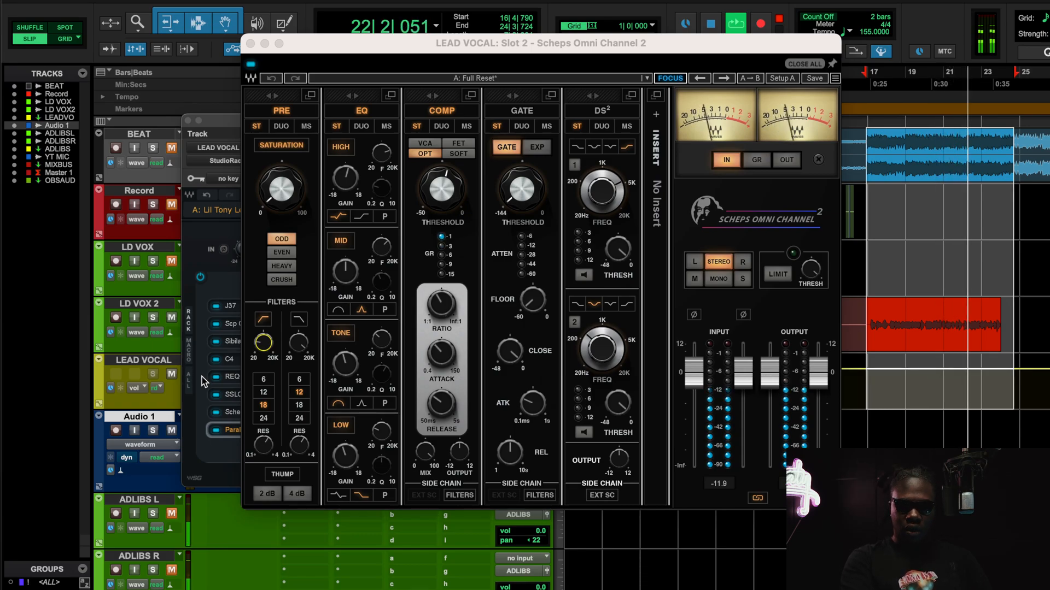
{"action": "key", "text": "space"}
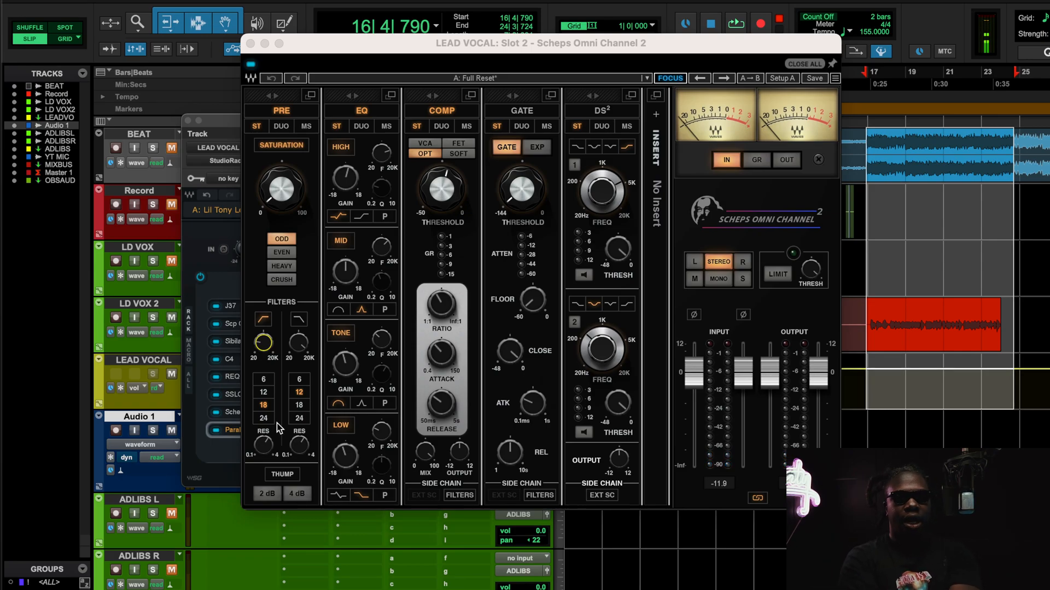
Try the 24 slope on the Scheps Omni Channel high-pass filter and return it to 18.
{"action": "left_click", "coordinate": [265, 343]}
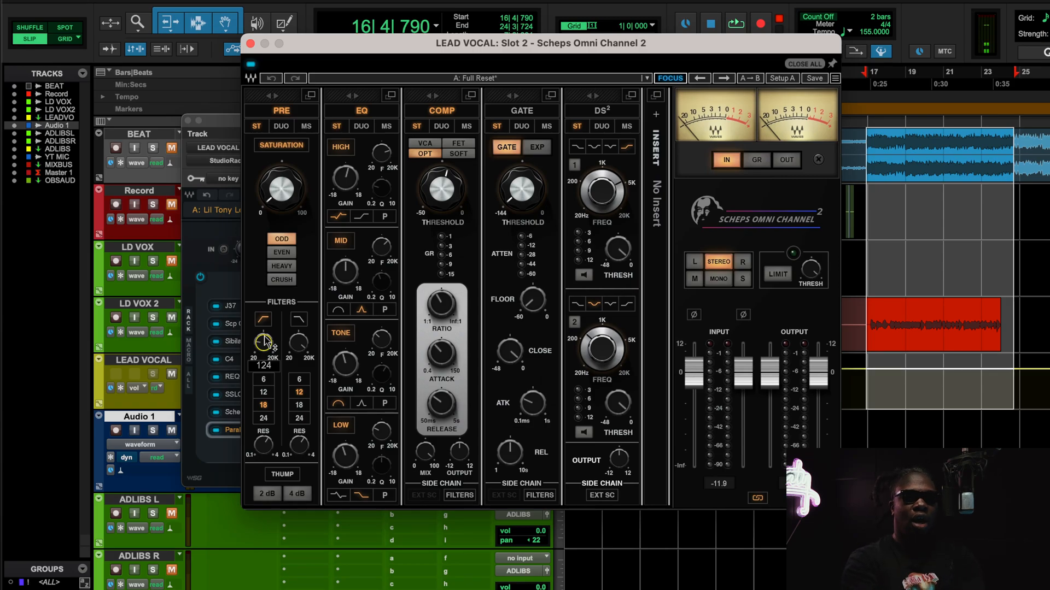
{"action": "left_click", "coordinate": [265, 419]}
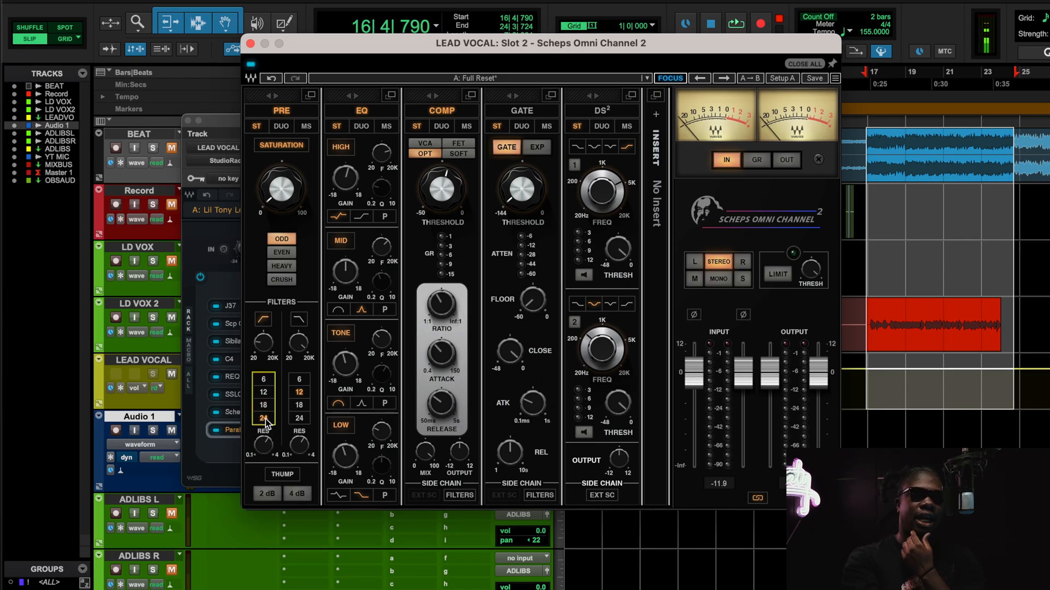
{"action": "left_click", "coordinate": [263, 391]}
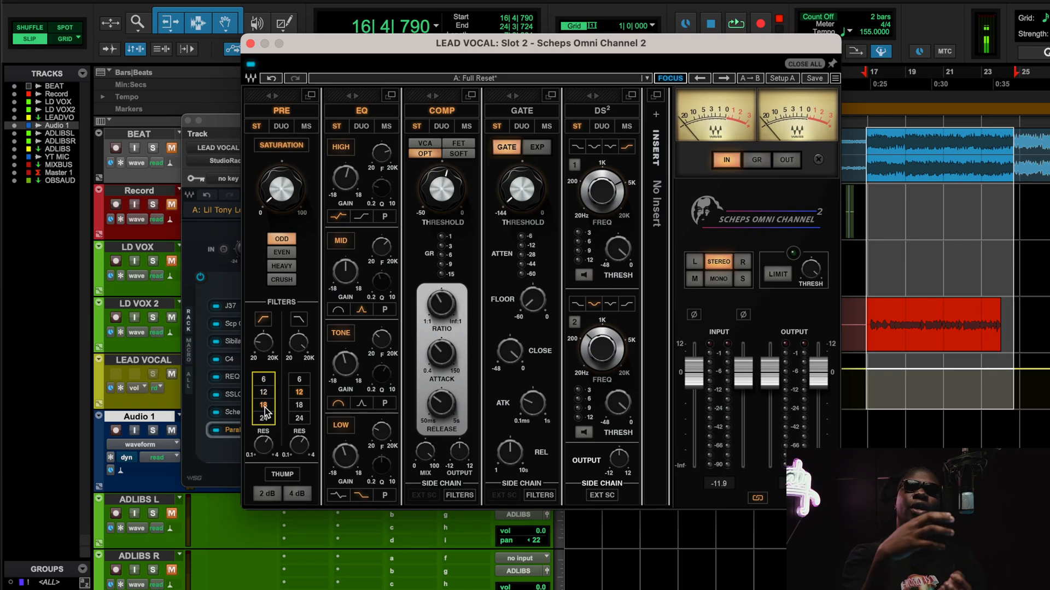
Inspect the EQ's low-band gain and high-band shape, and play the section comparing Scheps Omni Channel bypassed and active.
{"action": "left_click", "coordinate": [350, 456]}
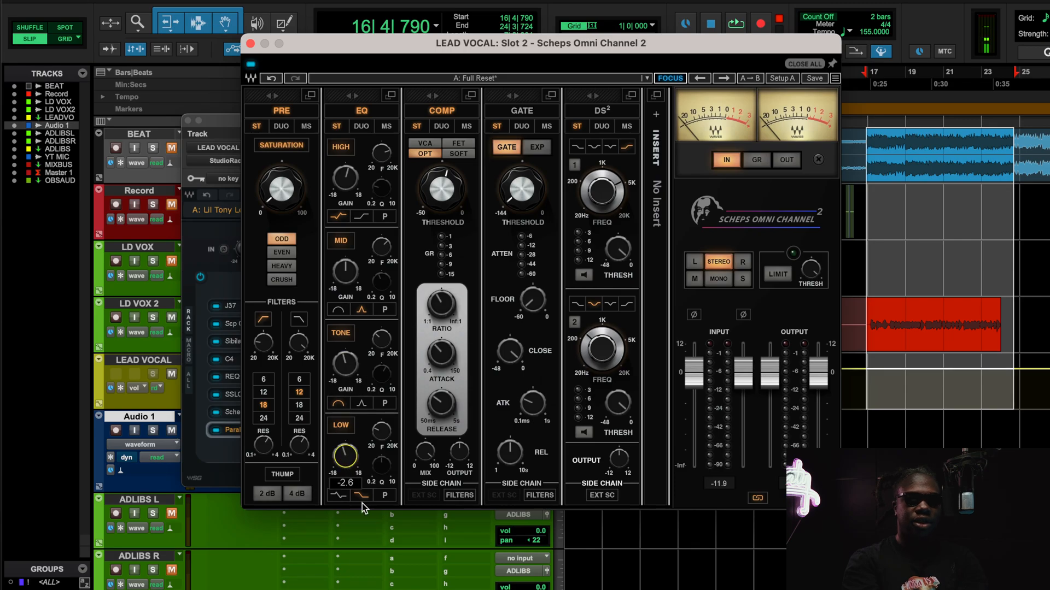
{"action": "left_click", "coordinate": [344, 217]}
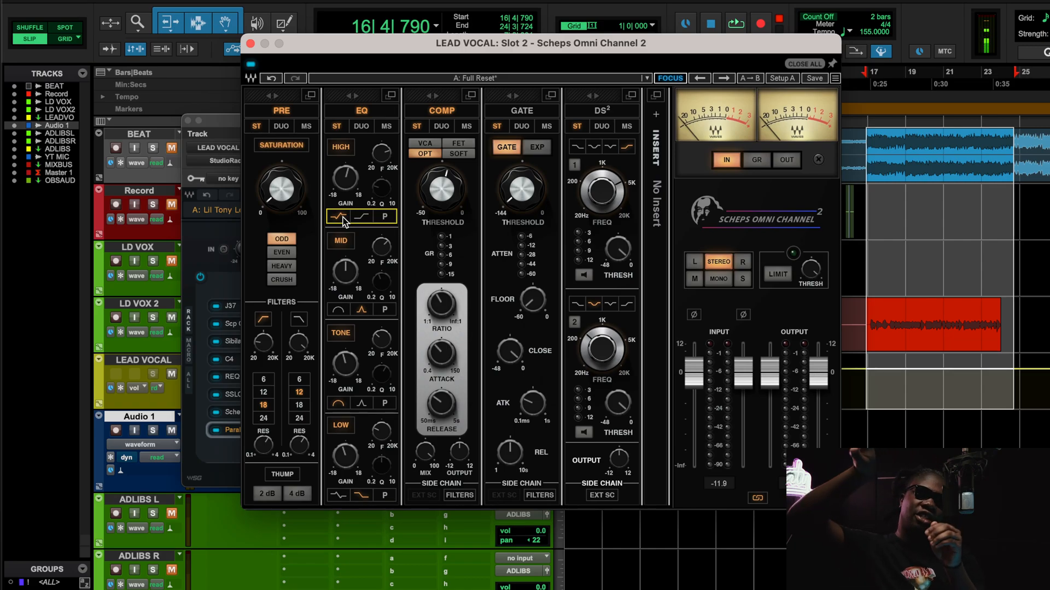
{"action": "key", "text": "space"}
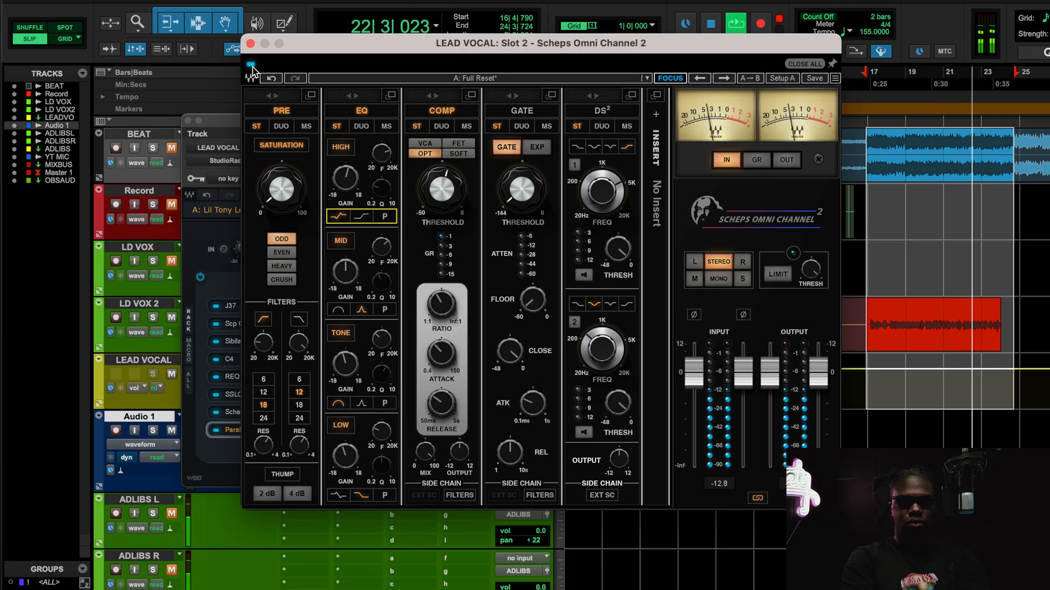
{"action": "key", "text": "space"}
{"action": "key", "text": "space"}
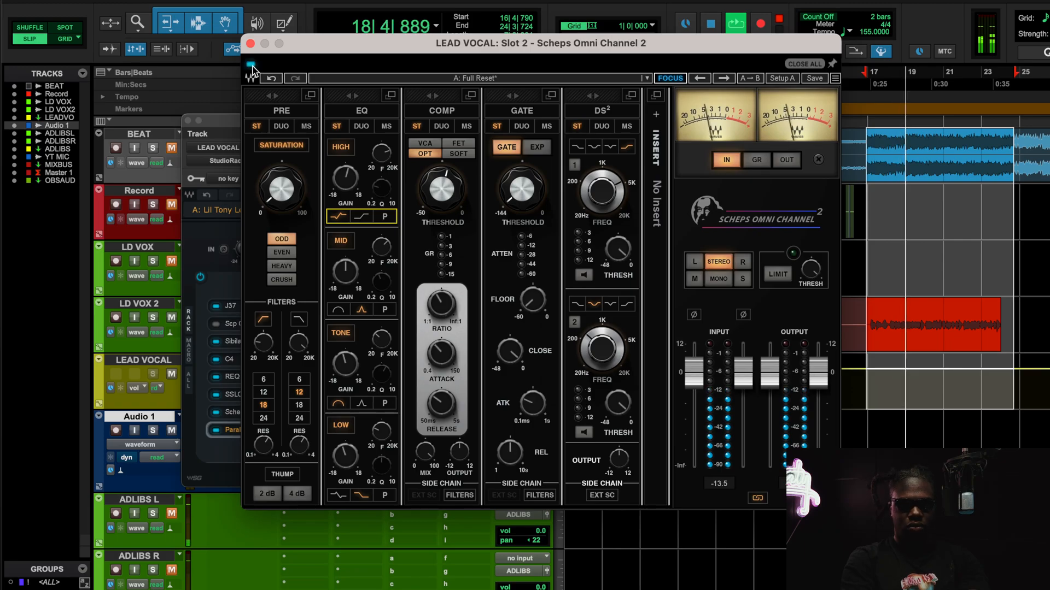
Unmute the ADLIBS, ADLIBS R and ADLIBS L tracks and listen to them in the playing section.
{"action": "scroll", "coordinate": [177, 509], "scroll_direction": "down", "scroll_amount": 1}
{"action": "left_click", "coordinate": [172, 569]}
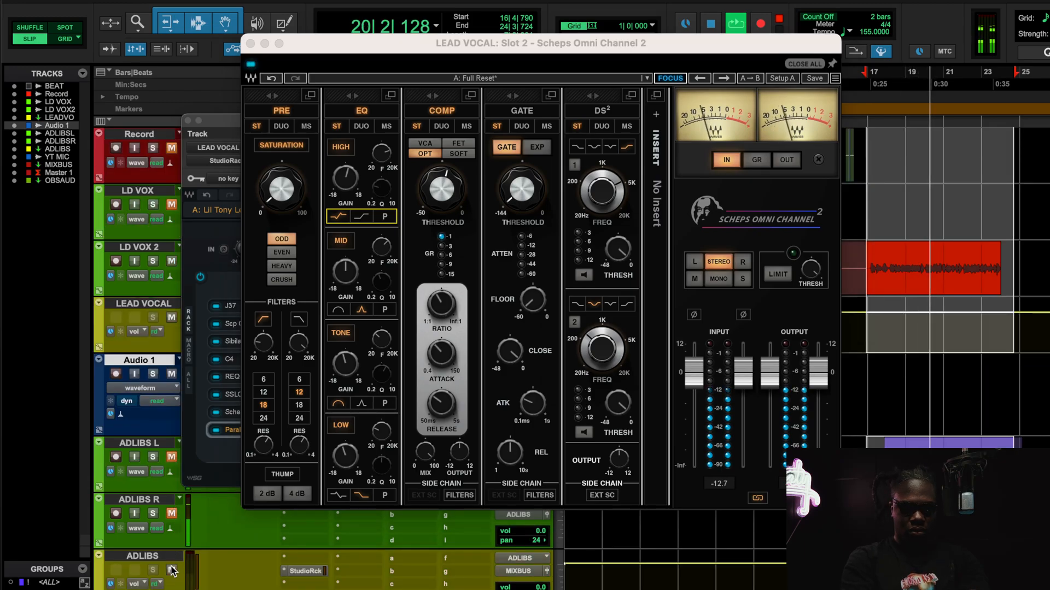
{"action": "left_click", "coordinate": [172, 514]}
{"action": "left_click", "coordinate": [172, 458]}
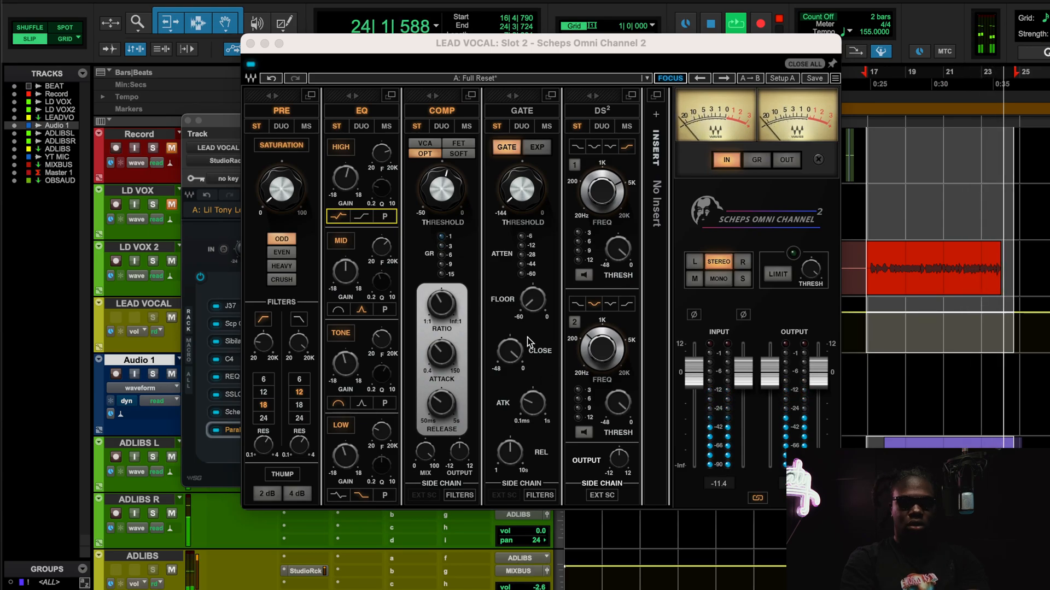
{"action": "key", "text": "space"}
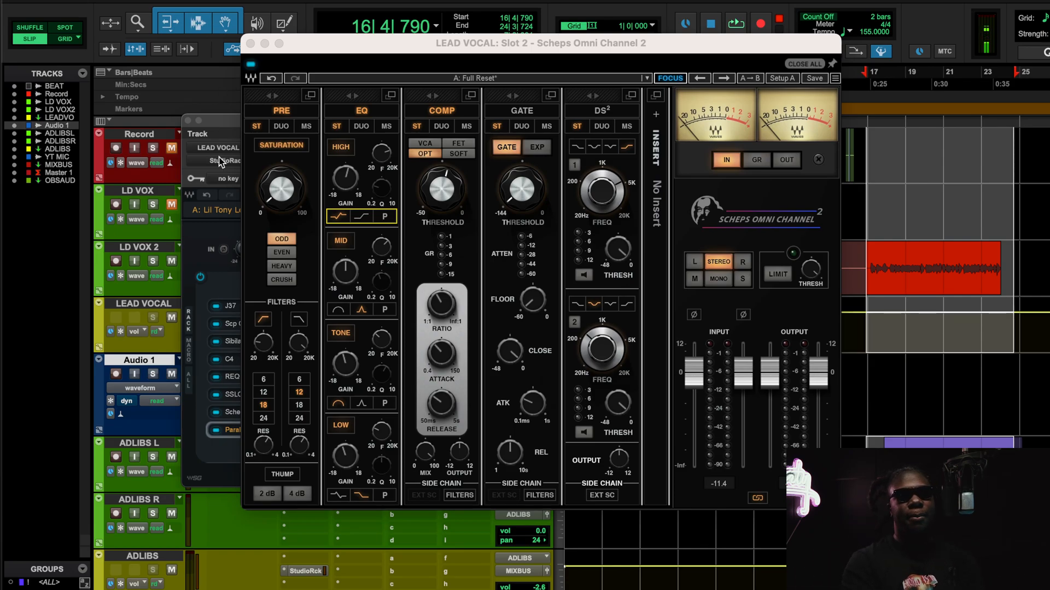
Point out the saturation control in Scheps Omni Channel and open Sibilance from slot 3 of the LEAD VOCAL rack.
{"action": "left_click", "coordinate": [281, 189]}
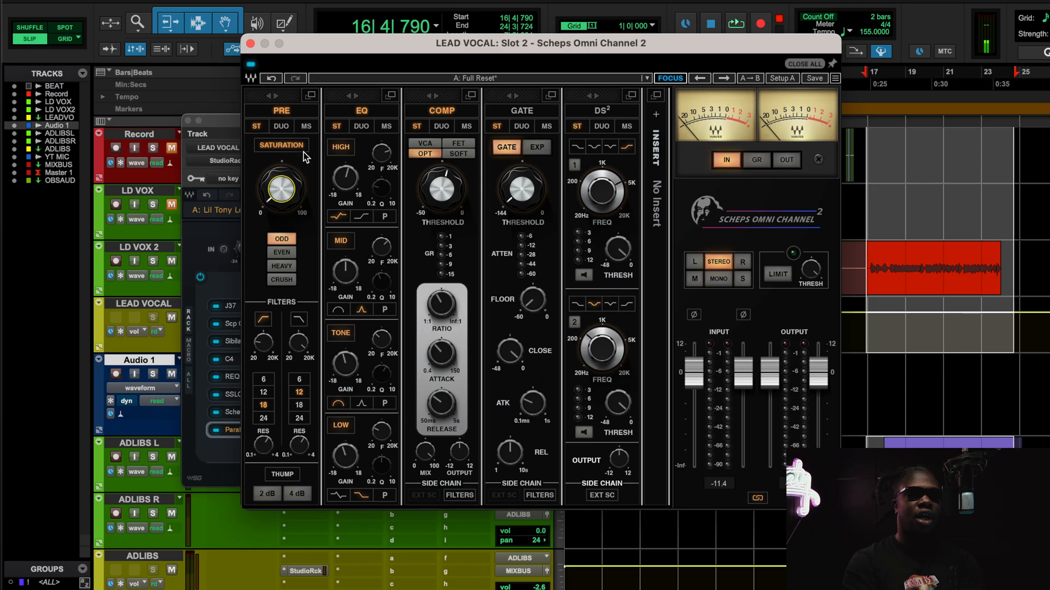
{"action": "left_click", "coordinate": [232, 342]}
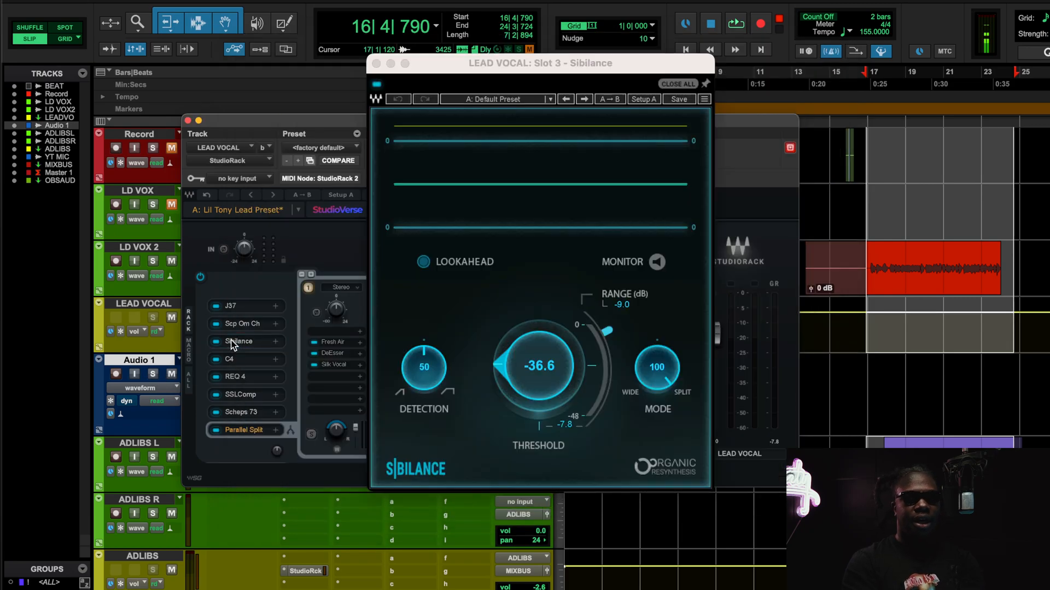
Revisit Scheps Omni Channel in slot 2 of the LEAD VOCAL rack and return to Sibilance in slot 3.
{"action": "left_click", "coordinate": [250, 324]}
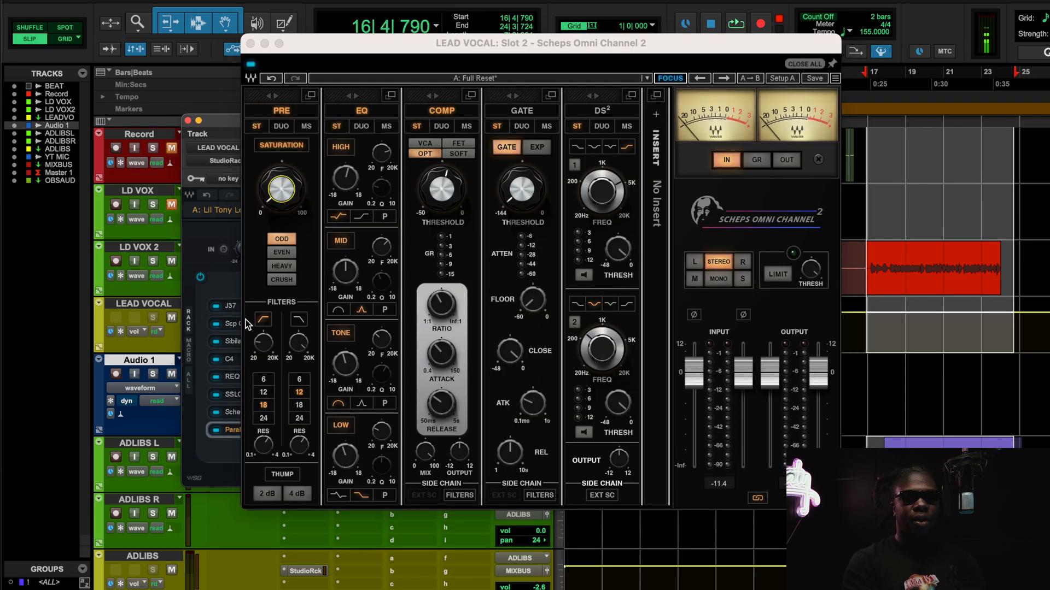
{"action": "left_click", "coordinate": [235, 345]}
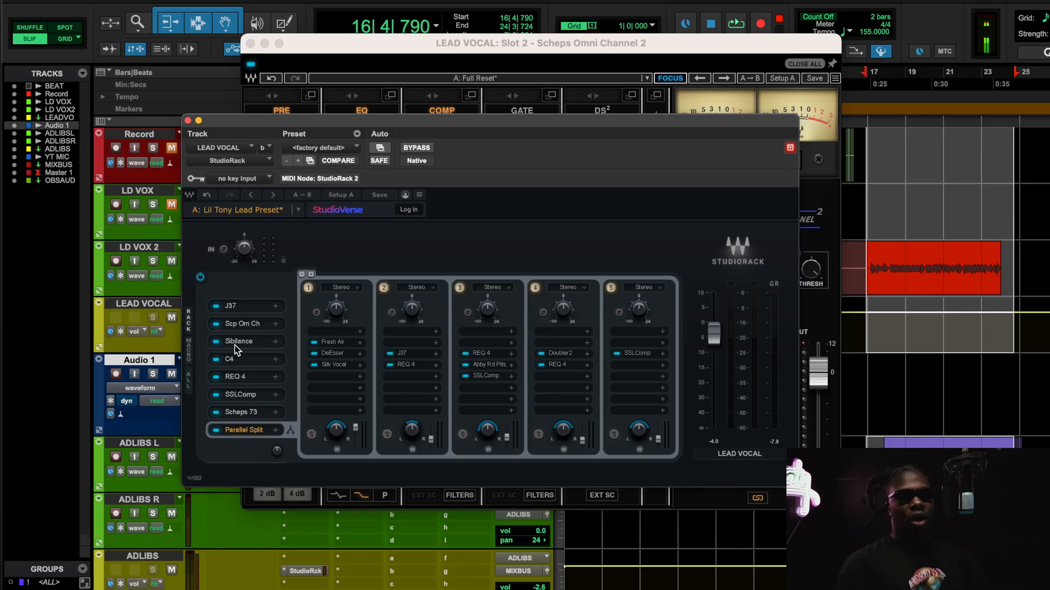
{"action": "left_click", "coordinate": [234, 345]}
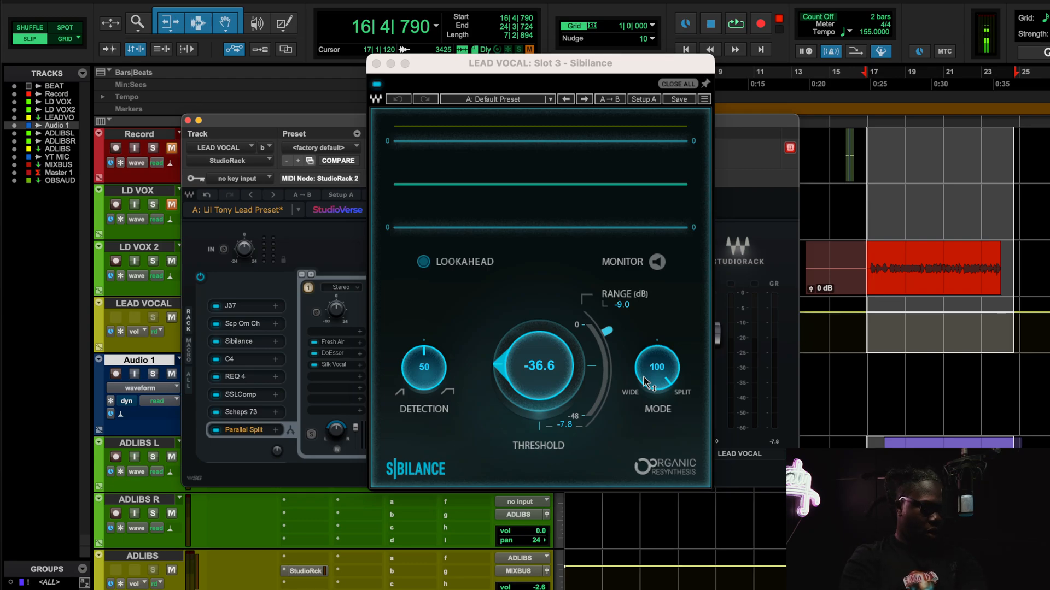
Play the section through Sibilance, mute the BEAT track and stop playback.
{"action": "key", "text": "space"}
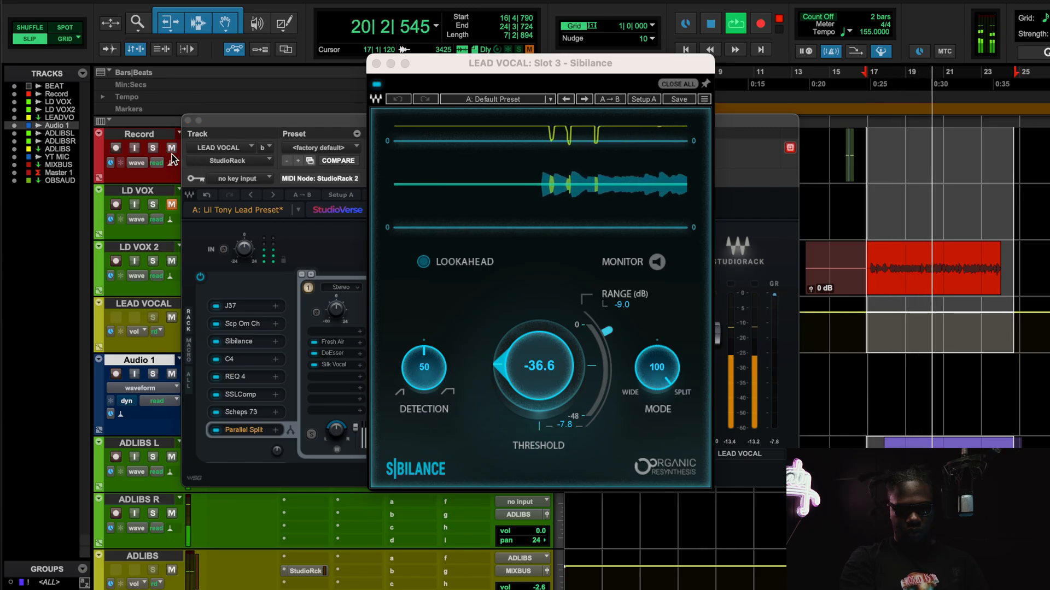
{"action": "scroll", "coordinate": [163, 192], "scroll_direction": "up", "scroll_amount": 2}
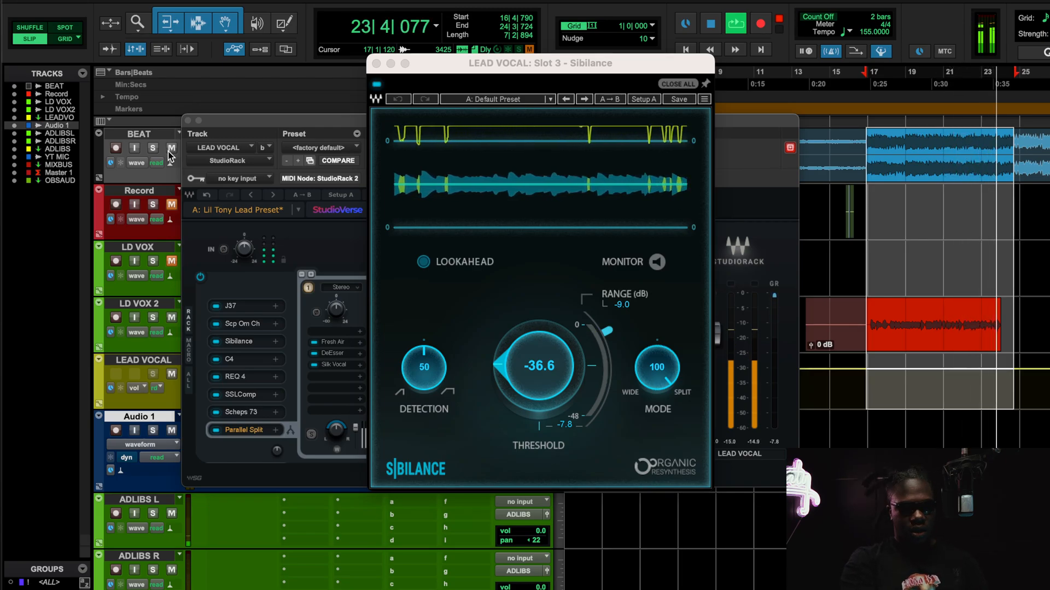
{"action": "left_click", "coordinate": [171, 148]}
{"action": "key", "text": "space"}
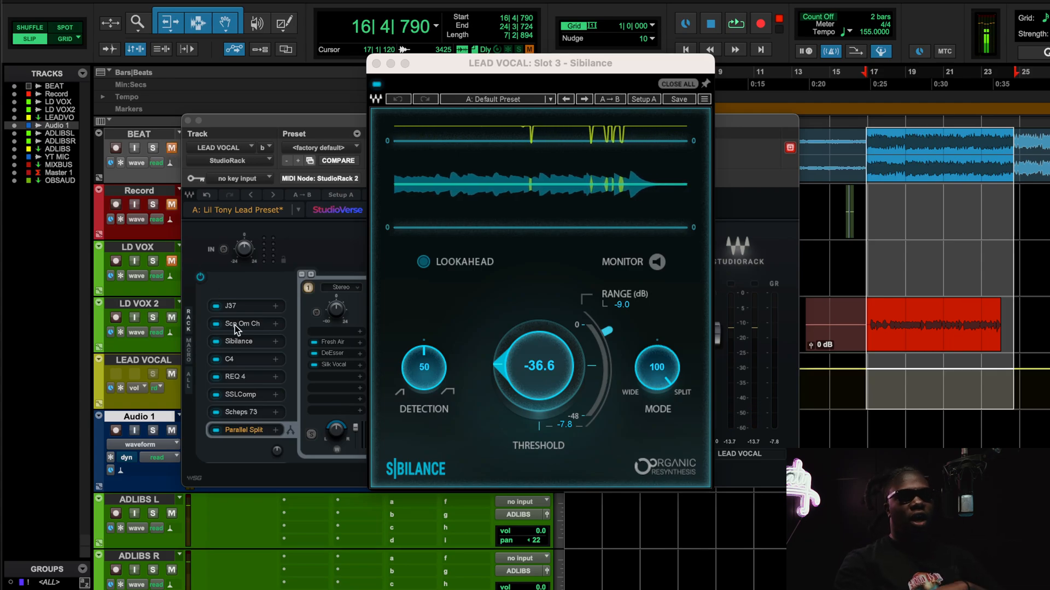
Open C4 from slot 4, try the Electro behavior and Hard knee, and undo both changes.
{"action": "left_click", "coordinate": [238, 363]}
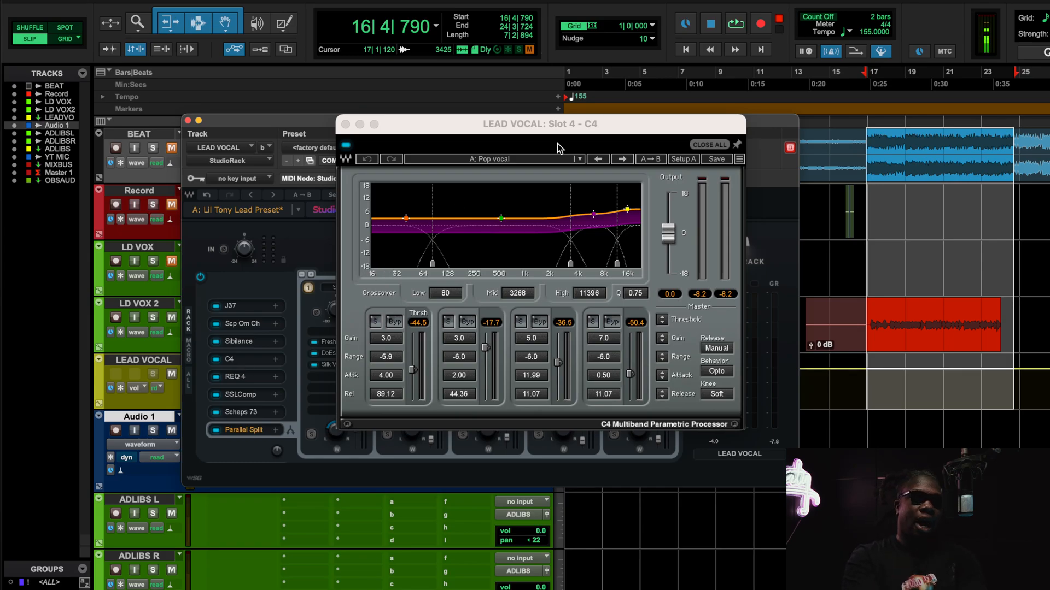
{"action": "left_click", "coordinate": [716, 372]}
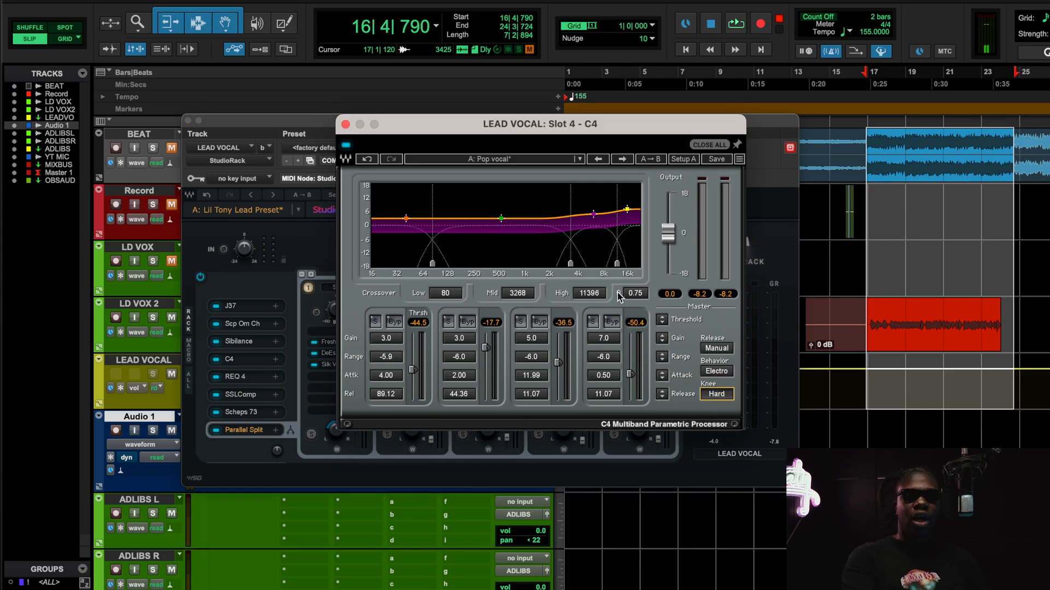
{"action": "left_click", "coordinate": [368, 159]}
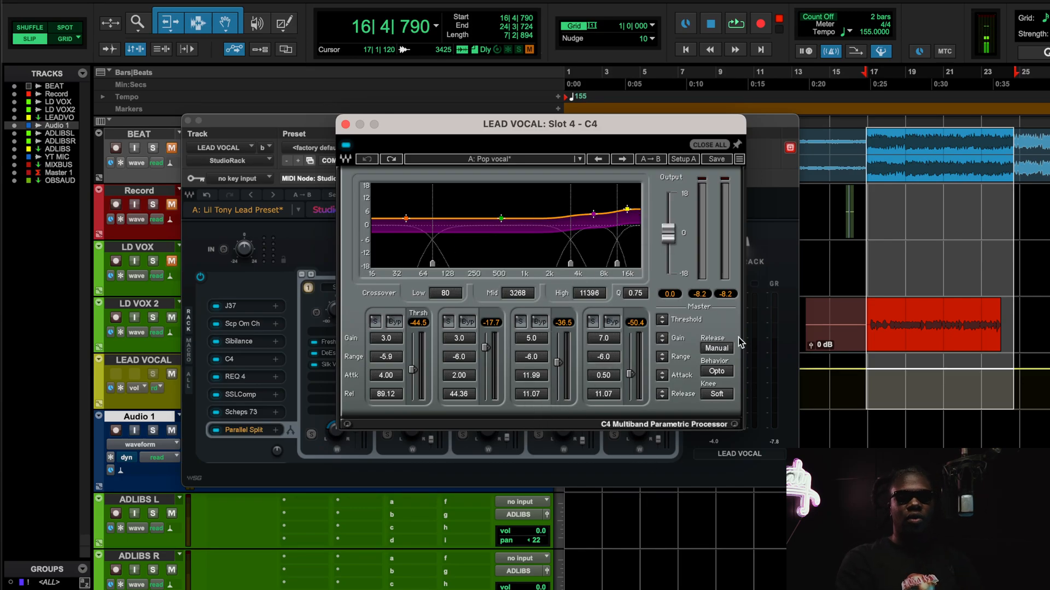
Play the section without the beat and compare C4 bypassed and active on the vocal.
{"action": "key", "text": "space"}
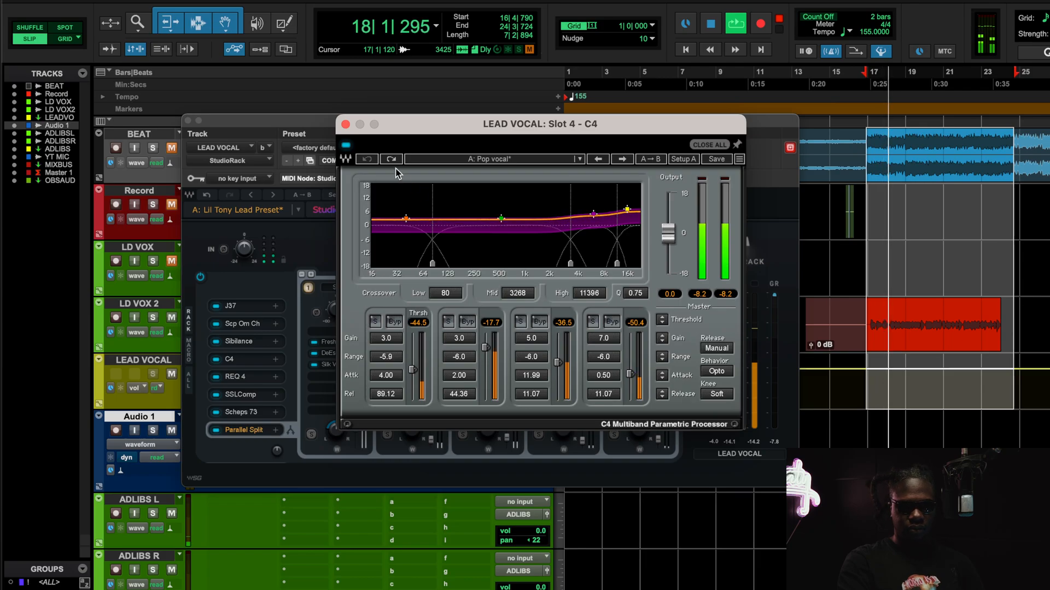
{"action": "left_click", "coordinate": [347, 145]}
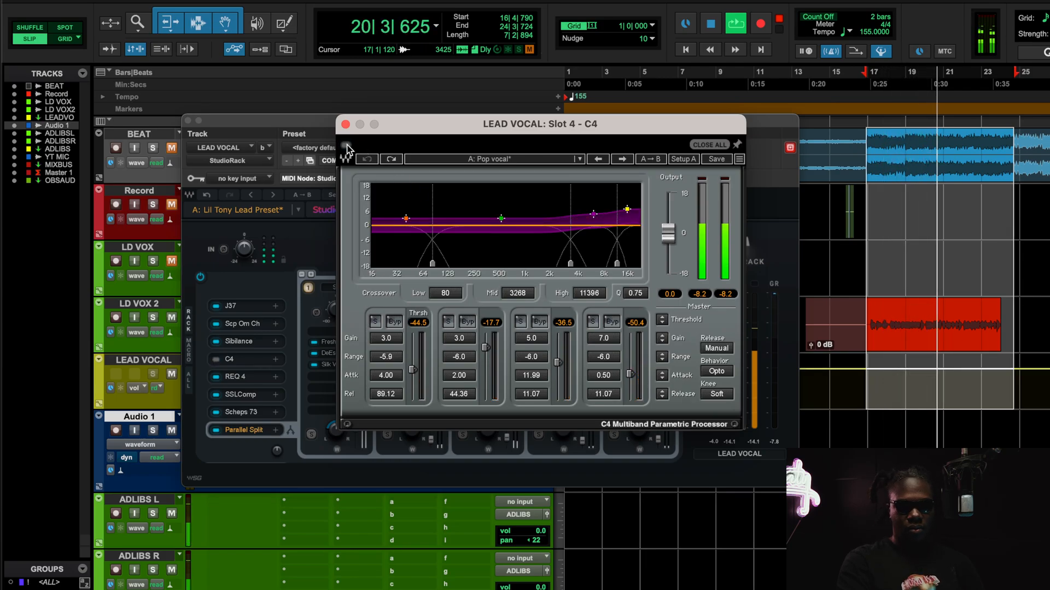
{"action": "left_click", "coordinate": [346, 146]}
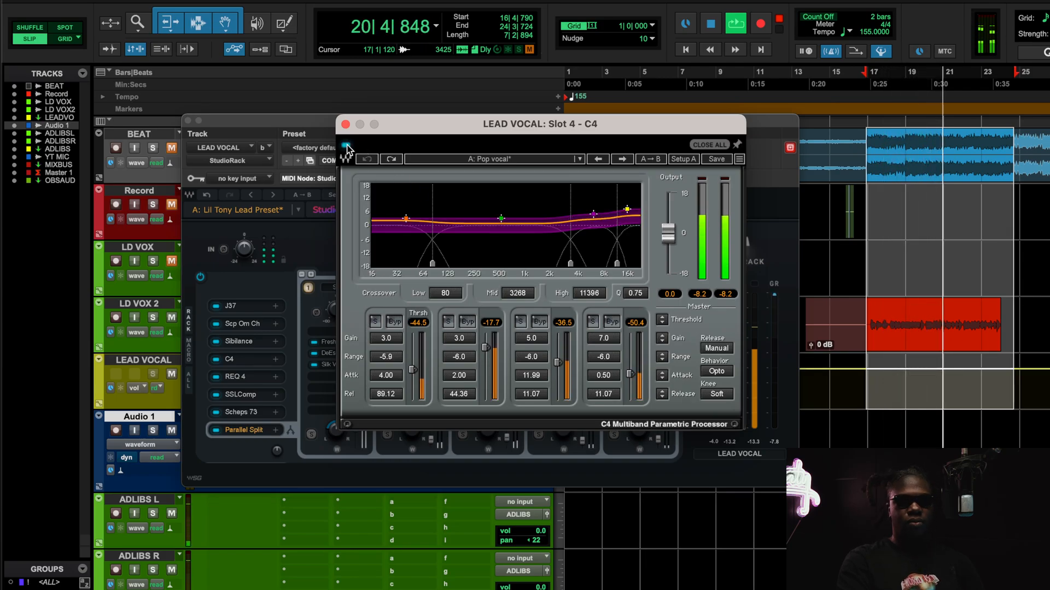
Unmute BEAT, compare C4 bypassed and active against it, and stop playback with BEAT muted again.
{"action": "left_click", "coordinate": [173, 149]}
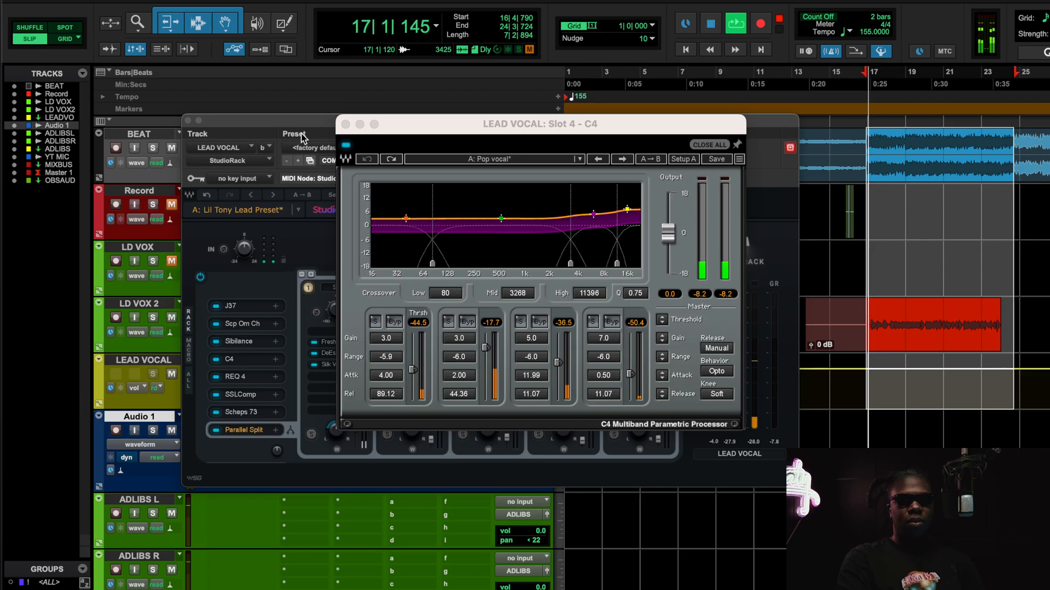
{"action": "left_click", "coordinate": [344, 146]}
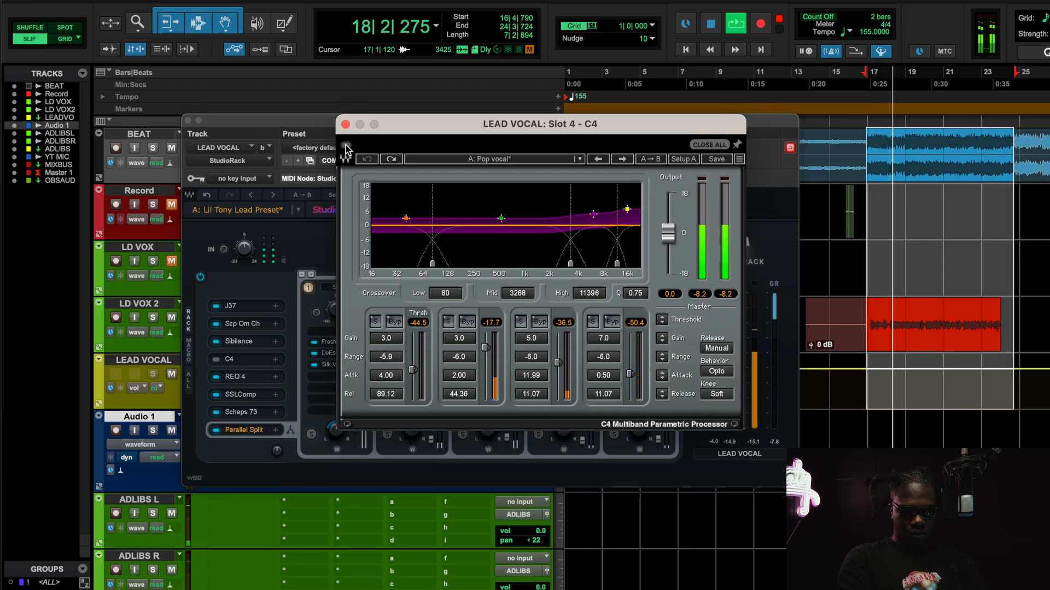
{"action": "left_click", "coordinate": [345, 146]}
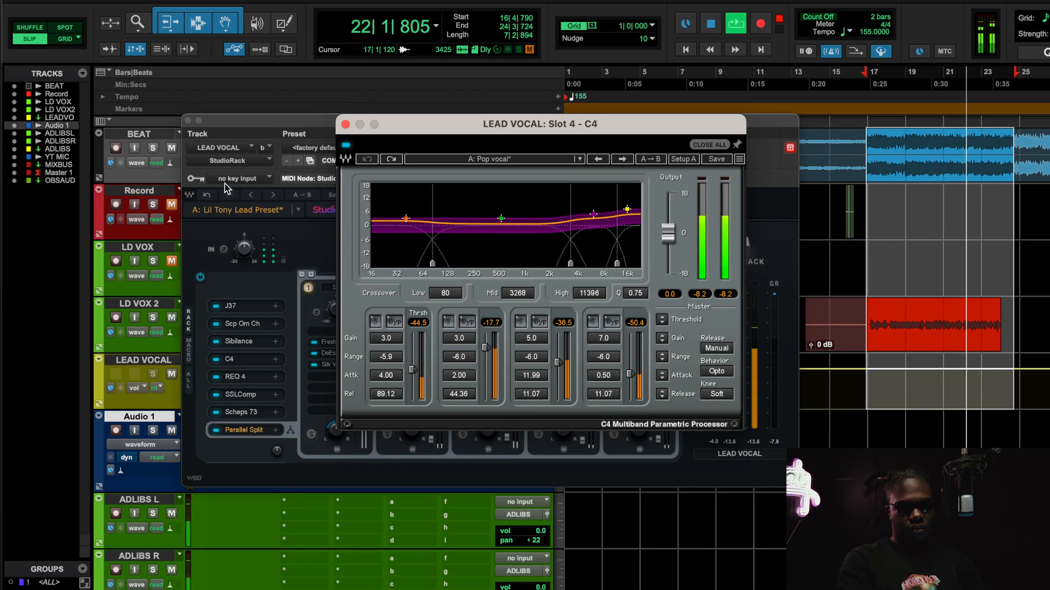
{"action": "key", "text": "space"}
{"action": "left_click", "coordinate": [172, 148]}
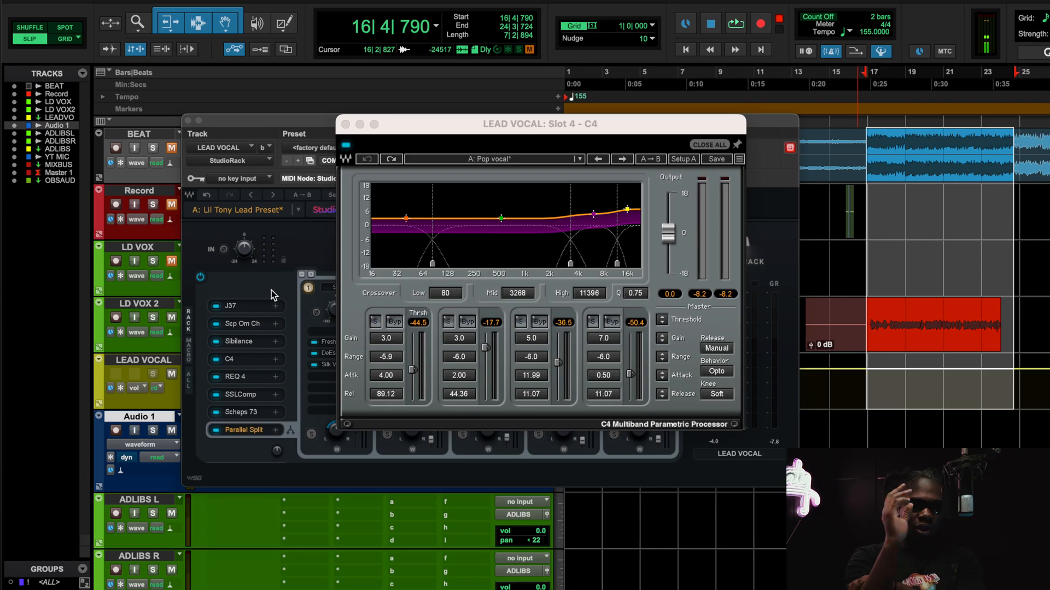
Open REQ 4 from slot 5 and inspect the gain, frequency and Q of bands 1, 2 and 5.
{"action": "left_click", "coordinate": [241, 378]}
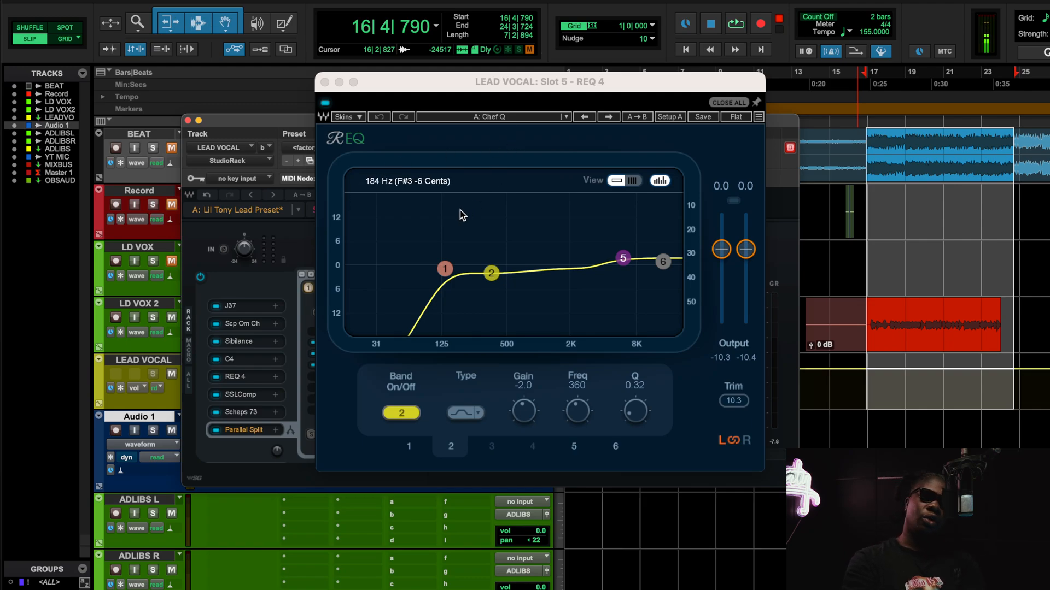
{"action": "left_click", "coordinate": [444, 268]}
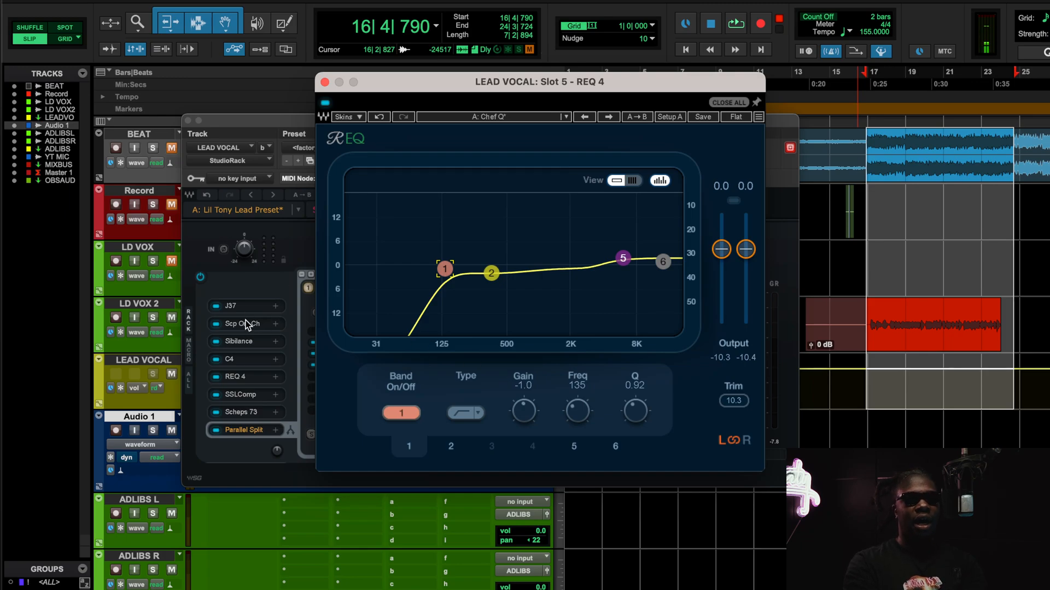
{"action": "left_click", "coordinate": [491, 273]}
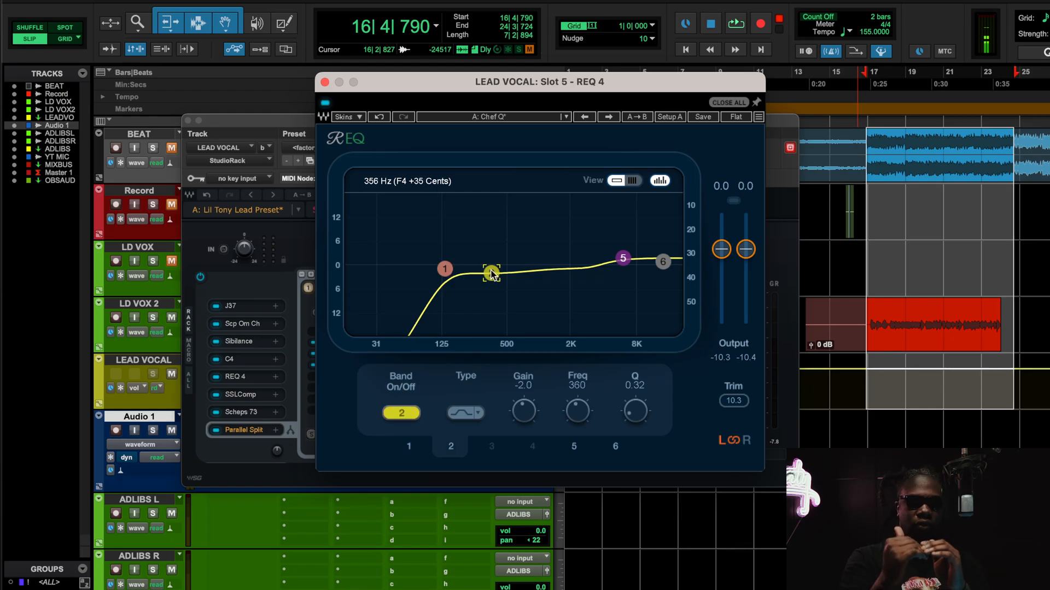
{"action": "left_click", "coordinate": [616, 258]}
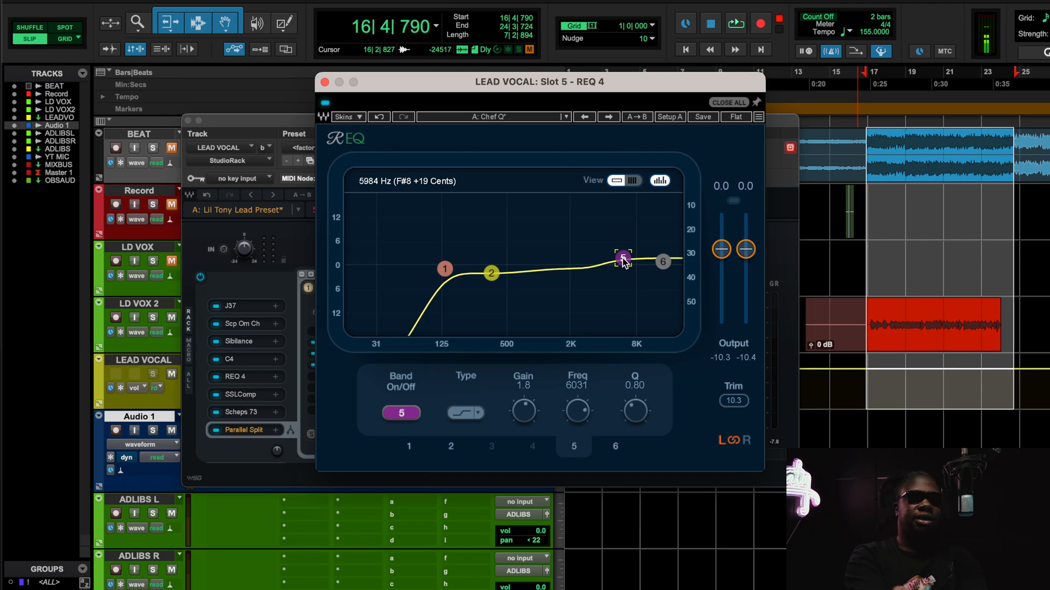
Listen to the vocal section through REQ 4 with the beat muted.
{"action": "key", "text": "space"}
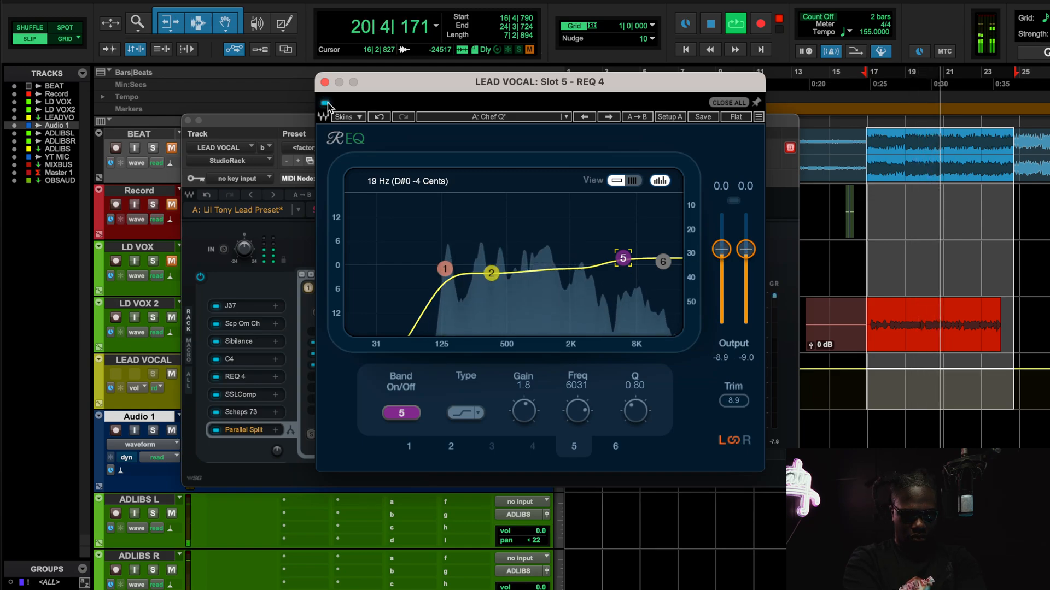
{"action": "key", "text": "space"}
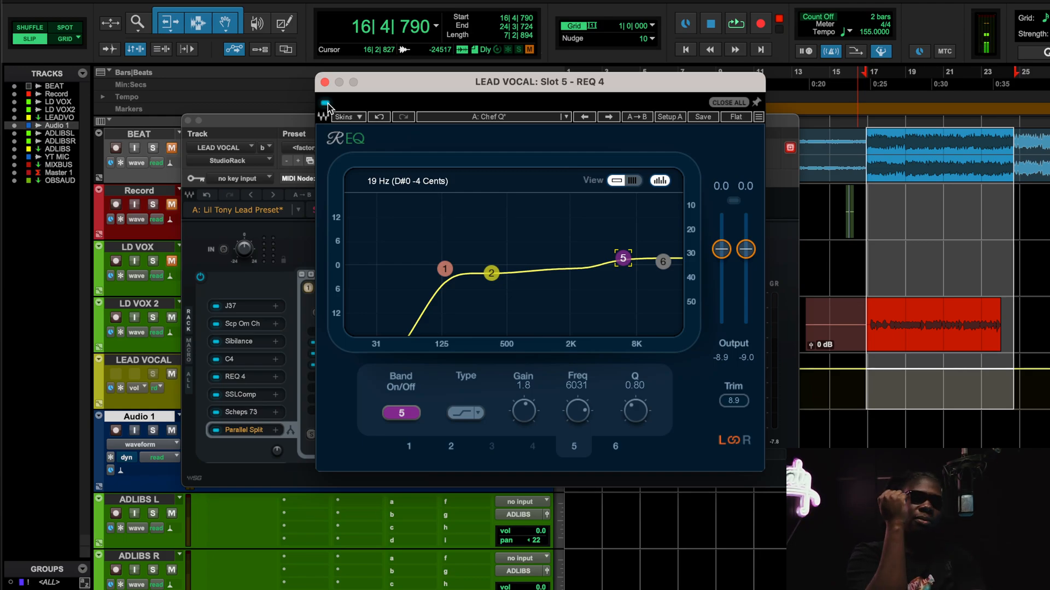
{"action": "key", "text": "space"}
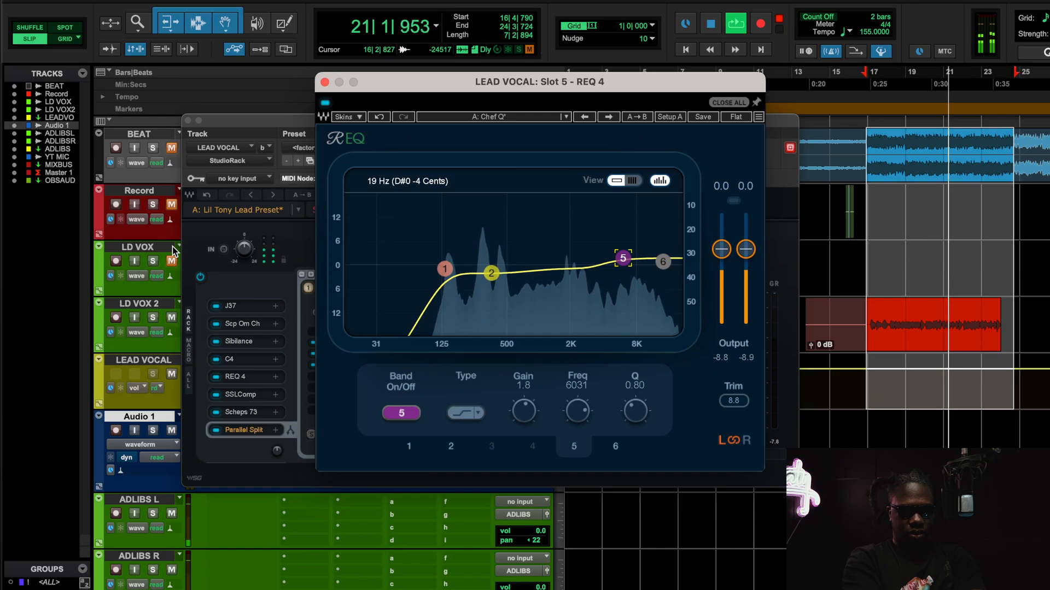
Mute the LEAD VOCAL track, listen to the section with BEAT unmuted, and mute BEAT again.
{"action": "left_click", "coordinate": [174, 375]}
{"action": "key", "text": "space"}
{"action": "key", "text": "space"}
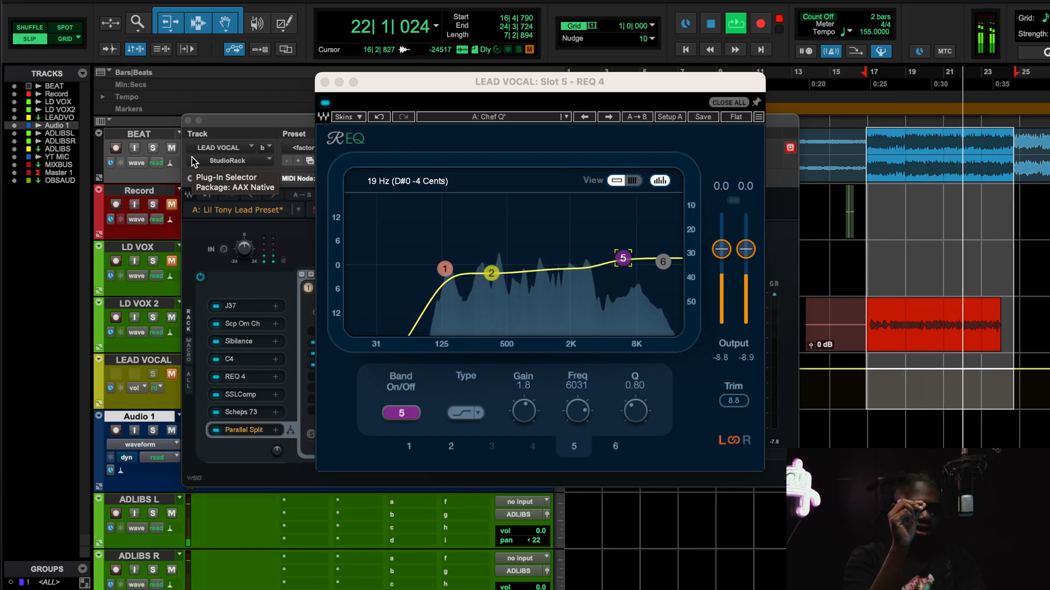
{"action": "key", "text": "space"}
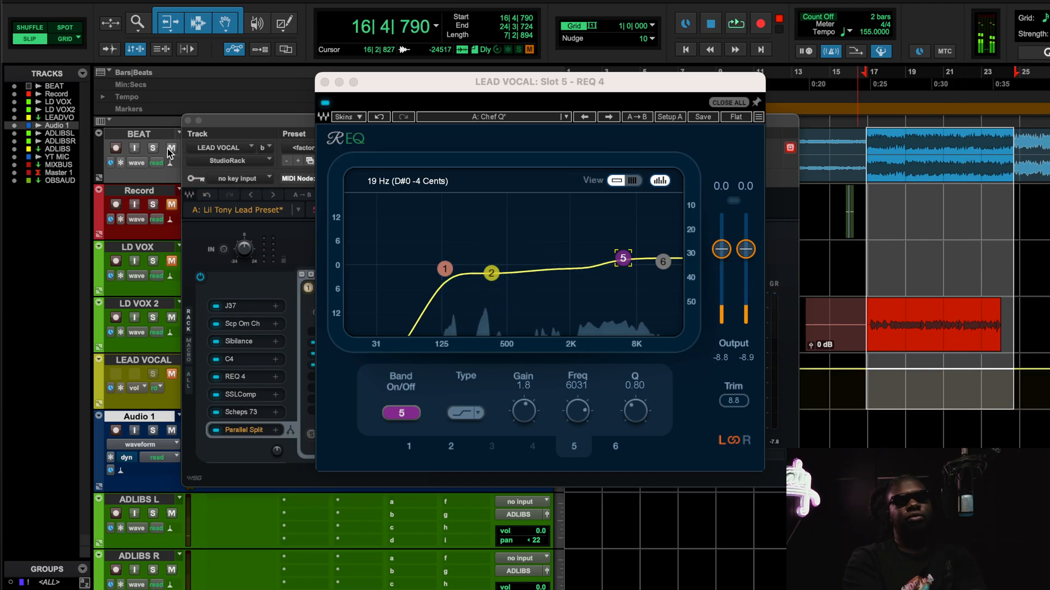
{"action": "left_click", "coordinate": [171, 148]}
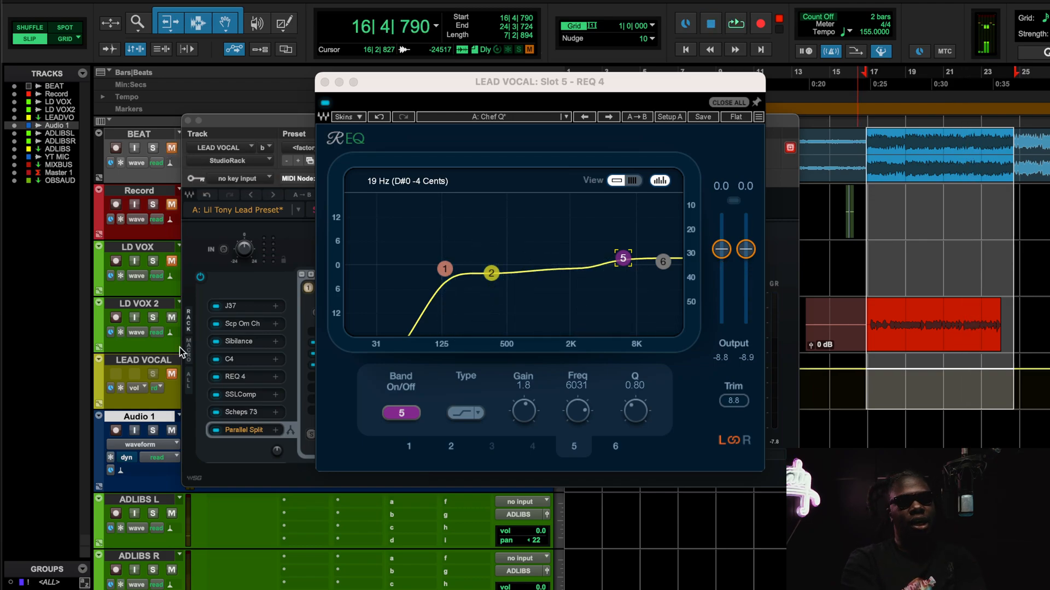
Look back and forth between SSLComp in slot 6 and REQ 4 in slot 5, ending on SSLComp.
{"action": "left_click", "coordinate": [244, 391]}
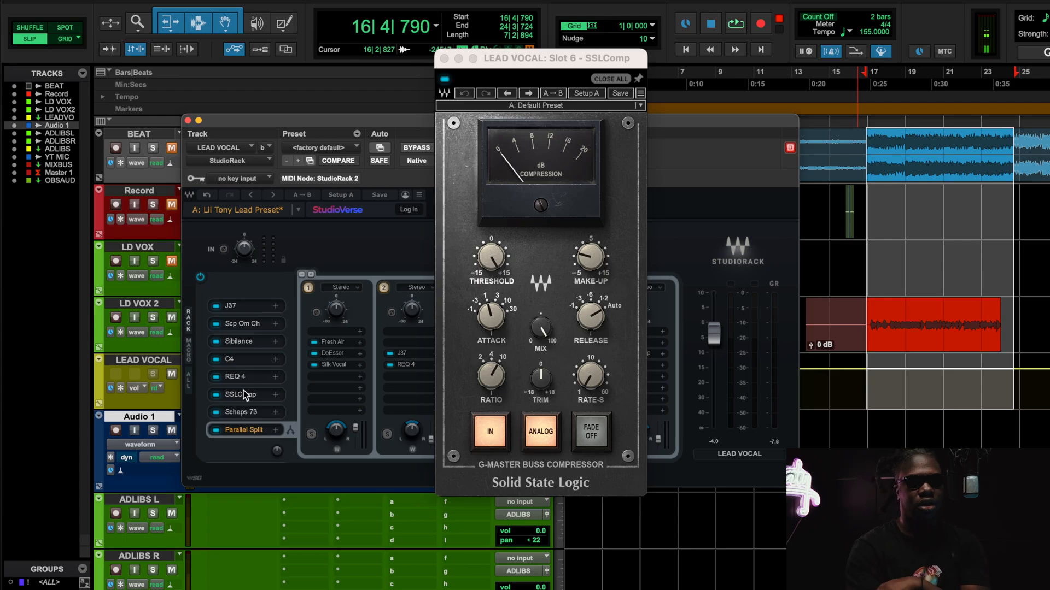
{"action": "left_click", "coordinate": [247, 377]}
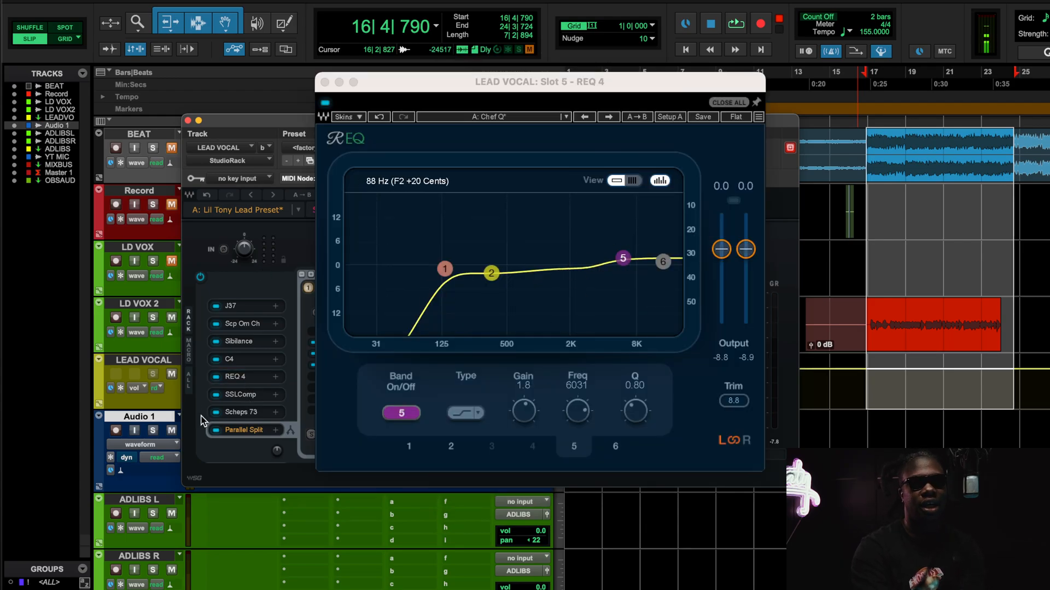
{"action": "left_click", "coordinate": [255, 395]}
{"action": "left_click", "coordinate": [260, 393]}
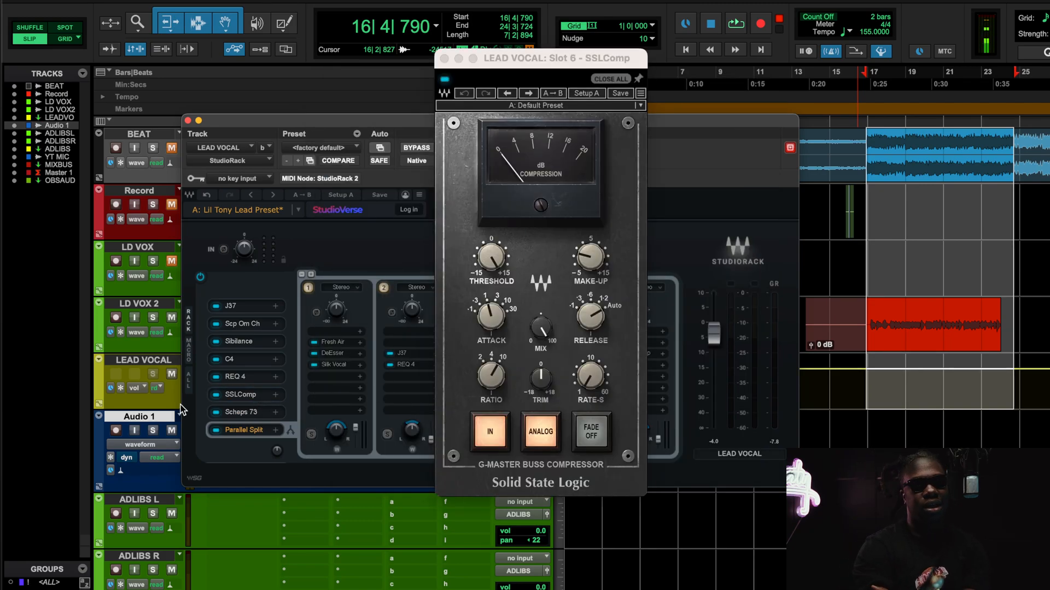
{"action": "left_click", "coordinate": [229, 376]}
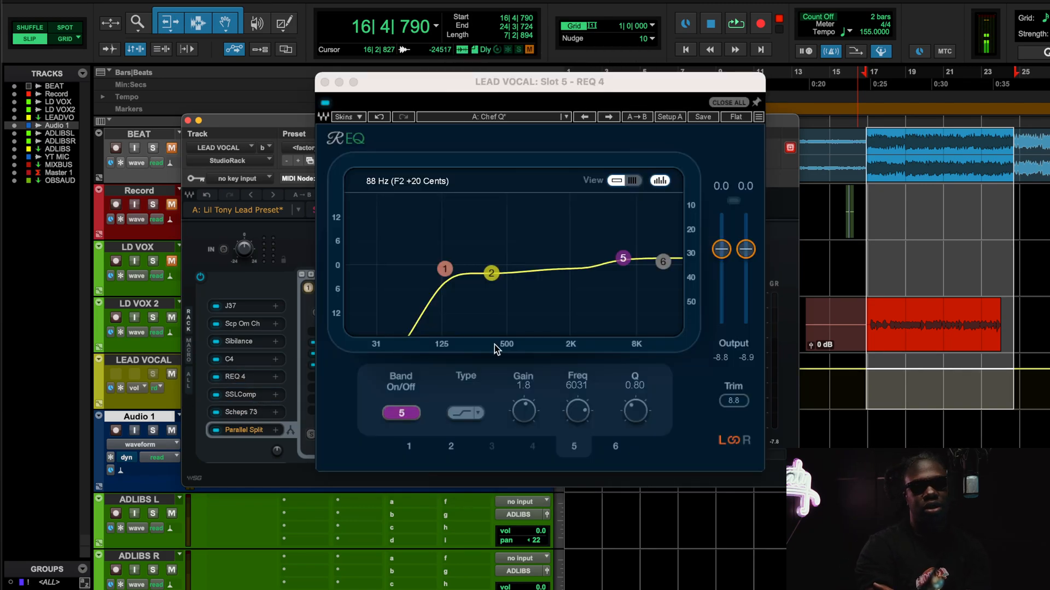
{"action": "left_click", "coordinate": [237, 393]}
Audition SSLComp on the looping vocal section, toggling its Analog mode and bypass, and check its make-up gain.
{"action": "left_click", "coordinate": [539, 431]}
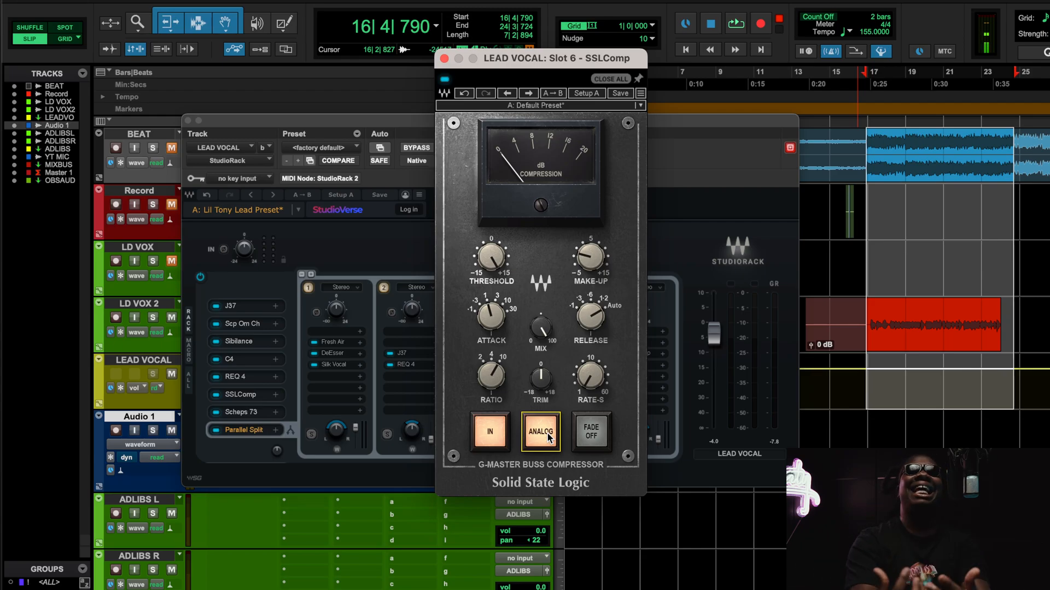
{"action": "key", "text": "space"}
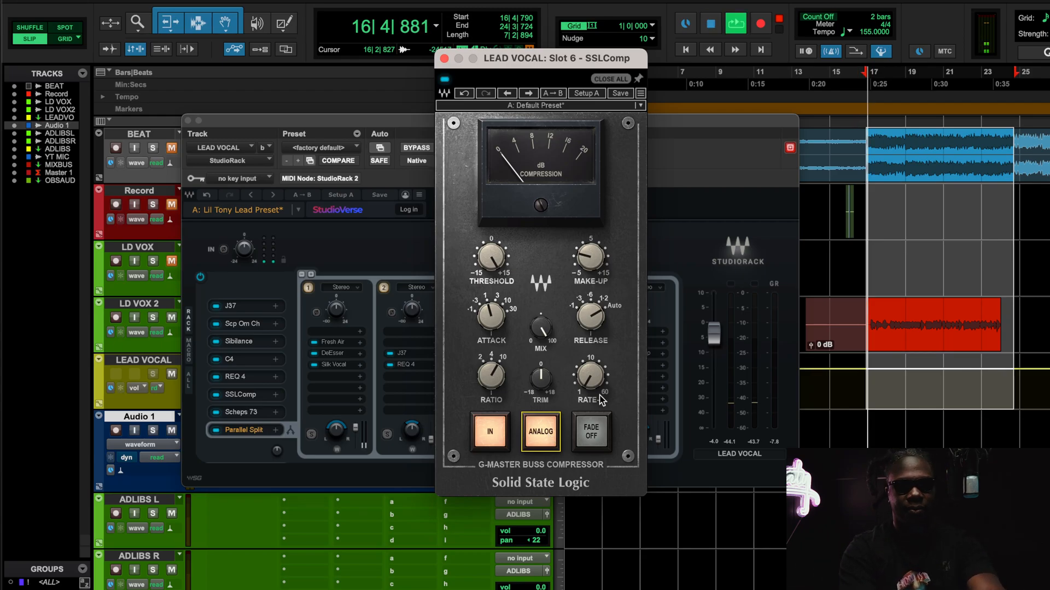
{"action": "left_click", "coordinate": [540, 438]}
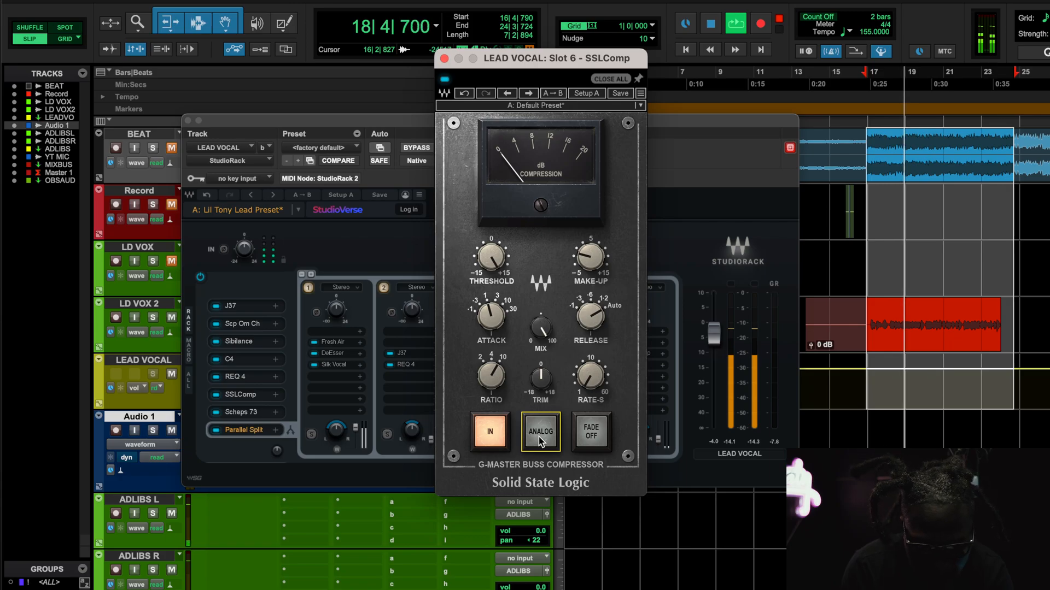
{"action": "left_click", "coordinate": [464, 94]}
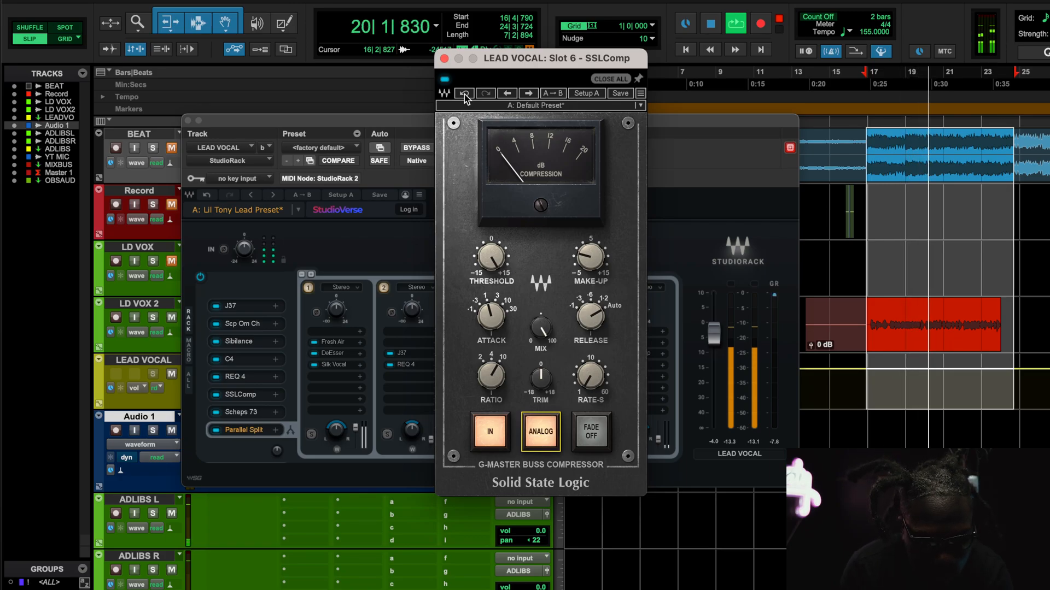
{"action": "left_click", "coordinate": [444, 80]}
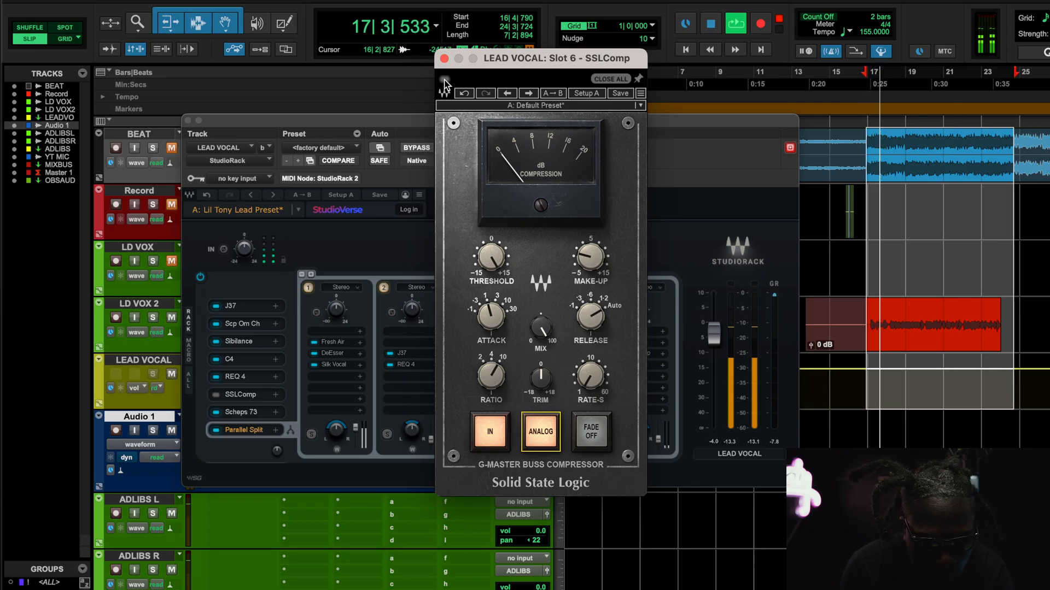
{"action": "left_click", "coordinate": [444, 81]}
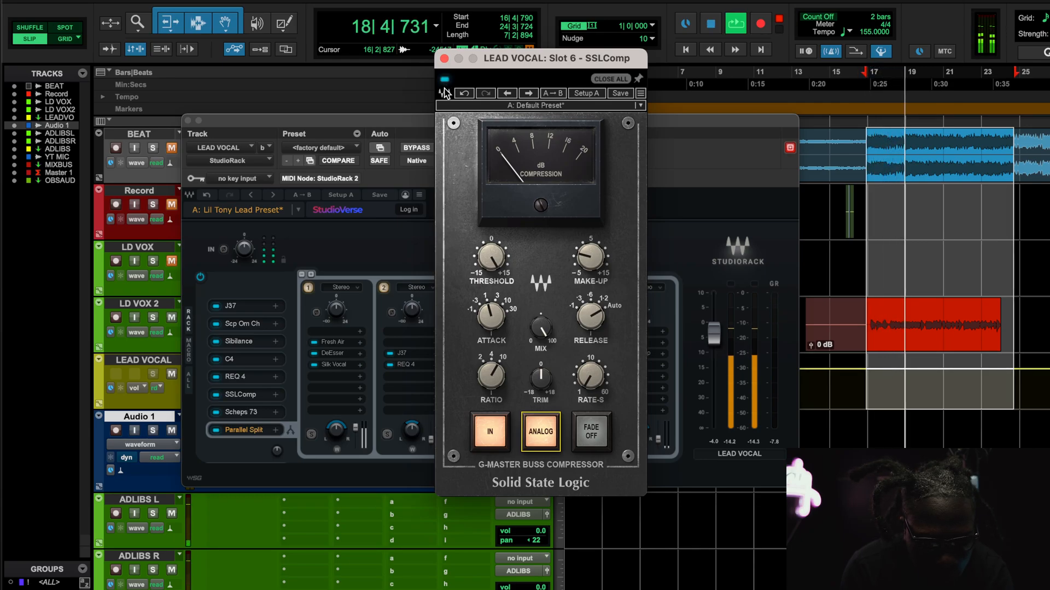
{"action": "left_click", "coordinate": [553, 436]}
{"action": "left_click", "coordinate": [544, 436]}
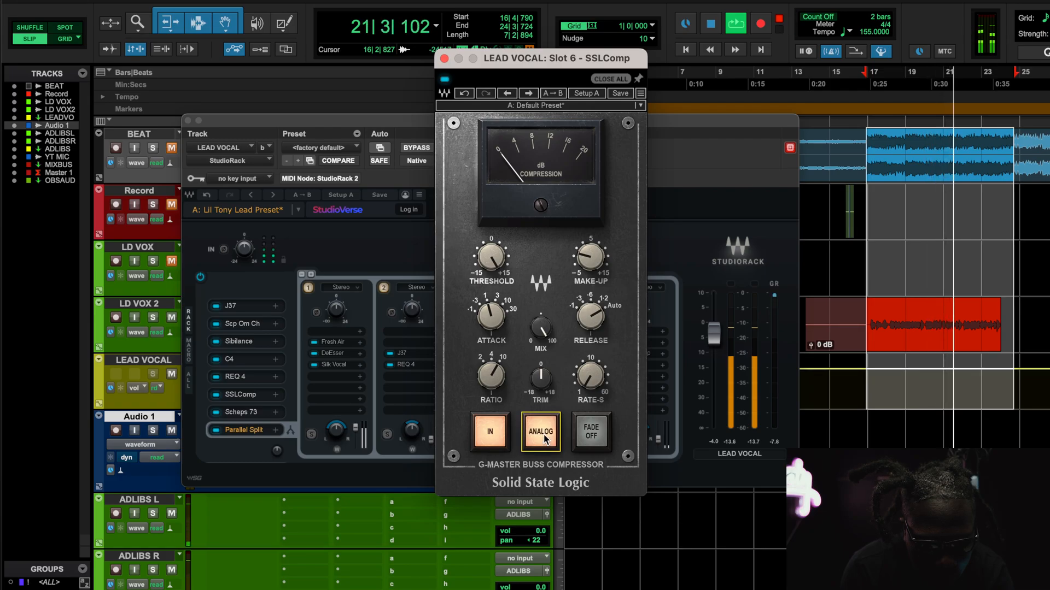
{"action": "key", "text": "space"}
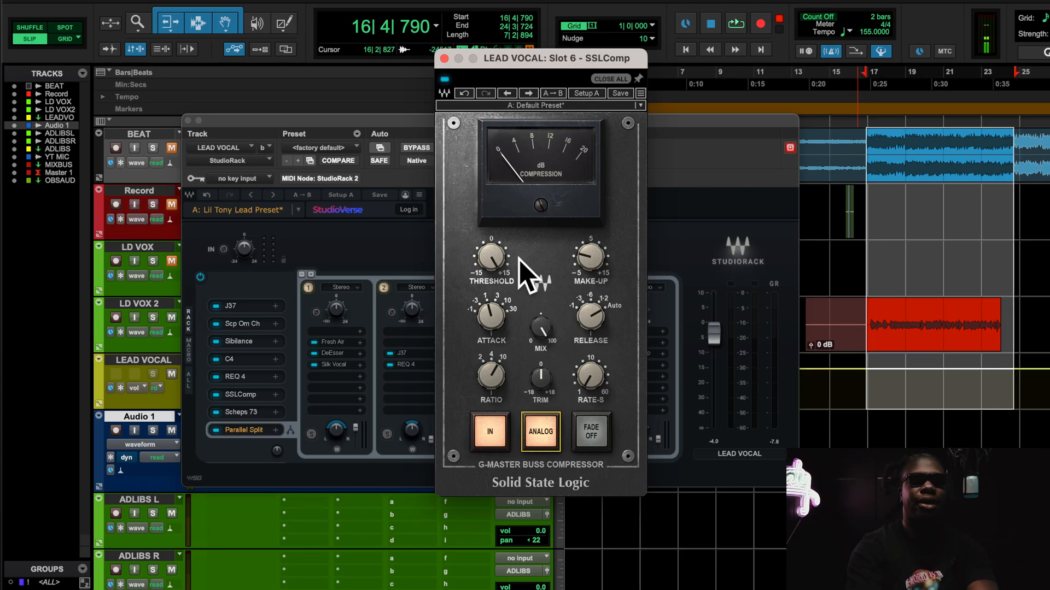
{"action": "left_click", "coordinate": [593, 256]}
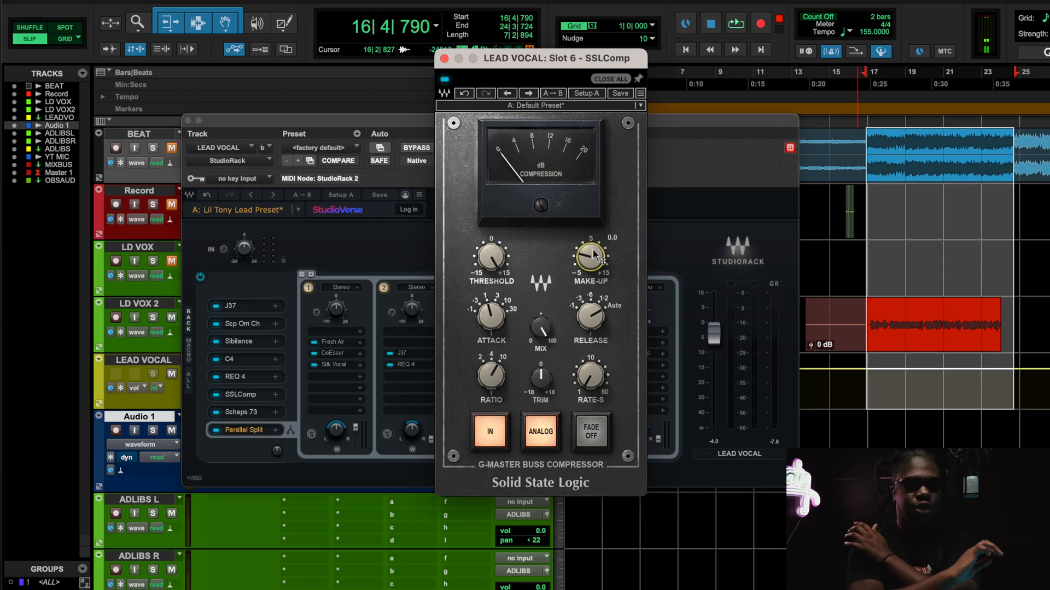
Look through Scheps 73, REQ 4 and Scheps Omni Channel, and return to Scheps 73 to inspect its high-pass filter.
{"action": "left_click", "coordinate": [251, 411]}
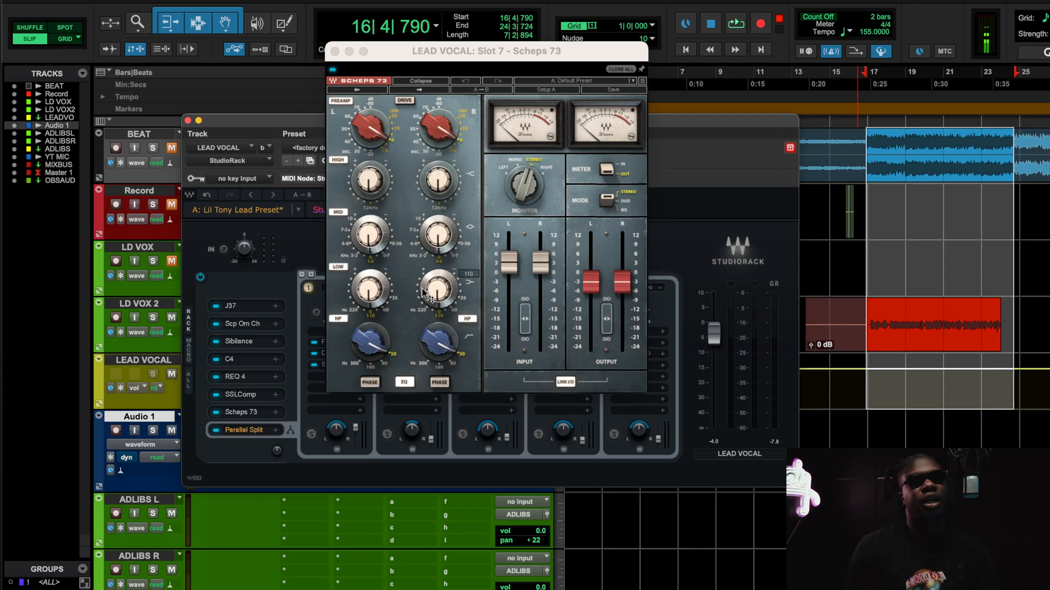
{"action": "left_click", "coordinate": [243, 375]}
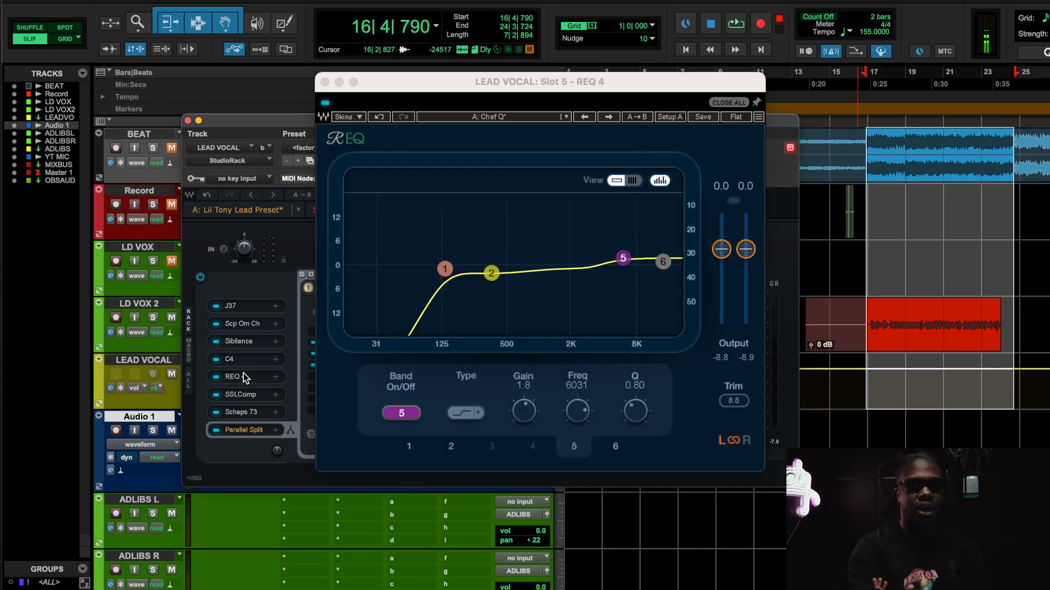
{"action": "left_click", "coordinate": [241, 325]}
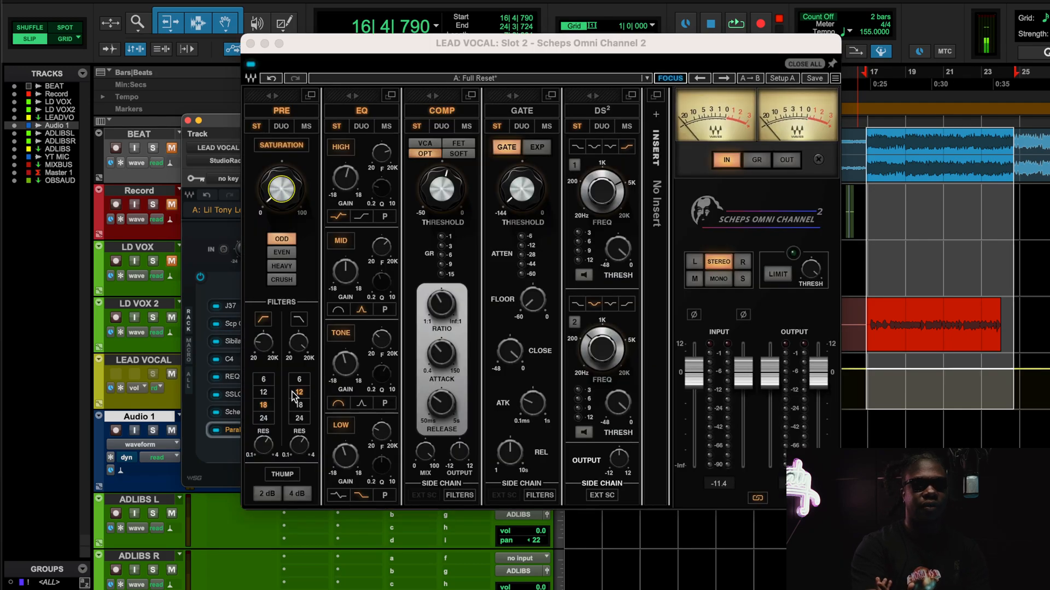
{"action": "left_click", "coordinate": [230, 410]}
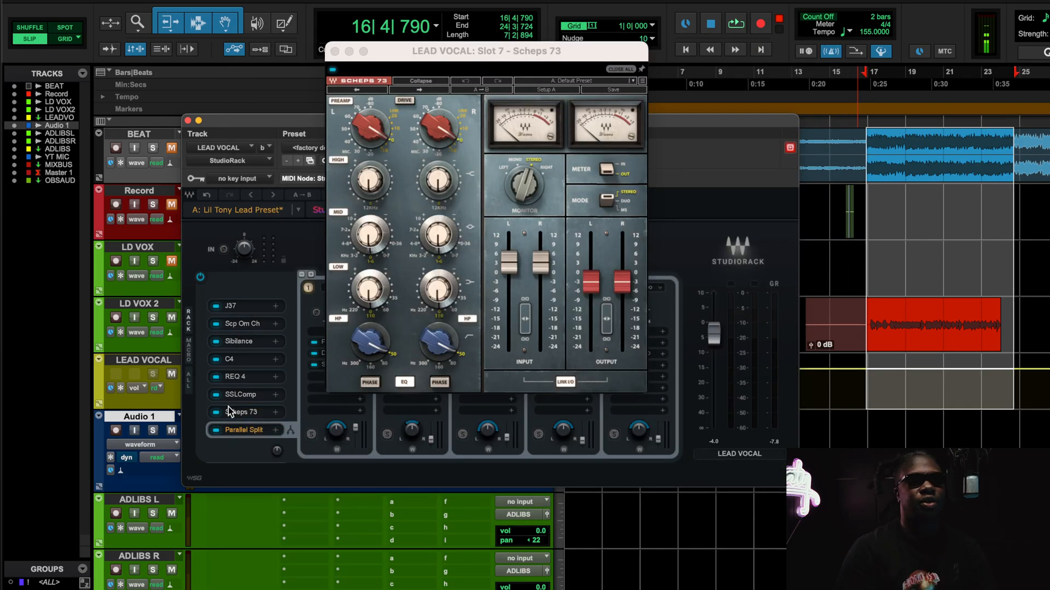
{"action": "left_click", "coordinate": [379, 344]}
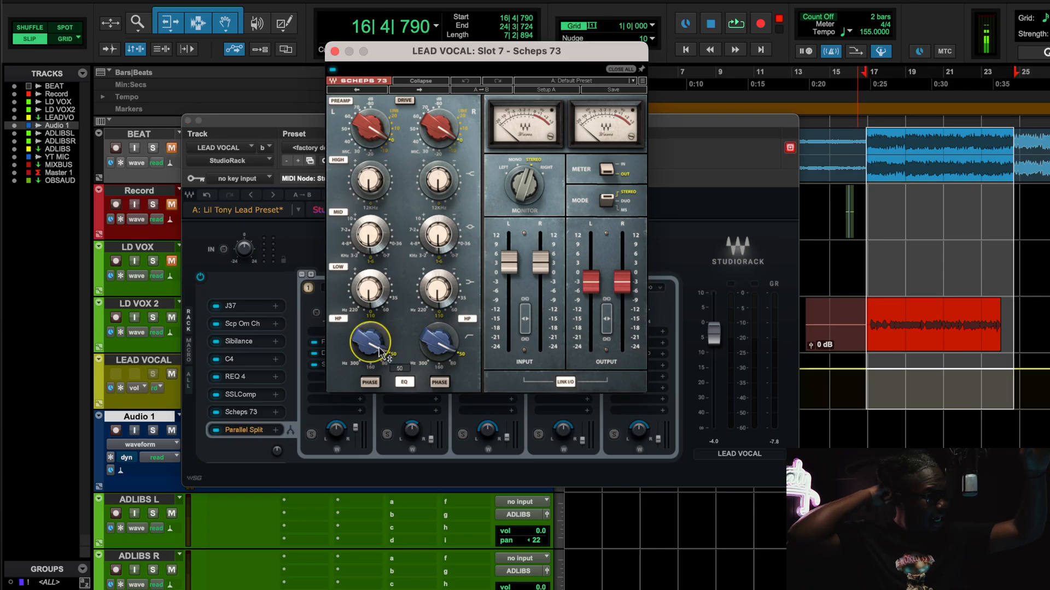
View the Scheps 73 response in EQ Curve Analyzer 2 on Audio 1, and make Scheps 73 and that analyzer inactive.
{"action": "left_click", "coordinate": [188, 120]}
{"action": "left_click_drag", "start_coordinate": [356, 440], "coordinate": [309, 445]}
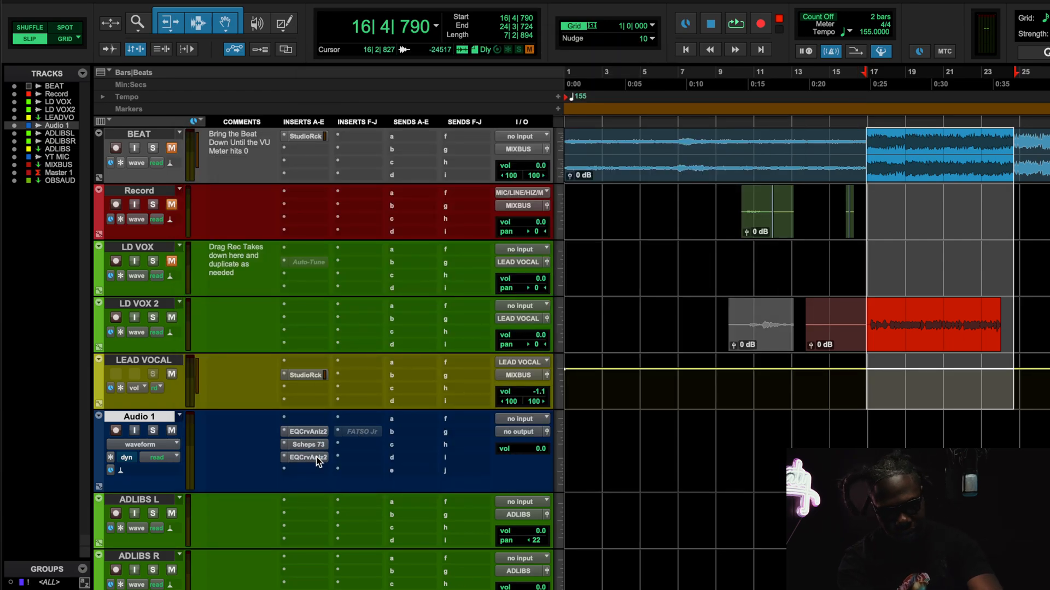
{"action": "left_click", "coordinate": [316, 457]}
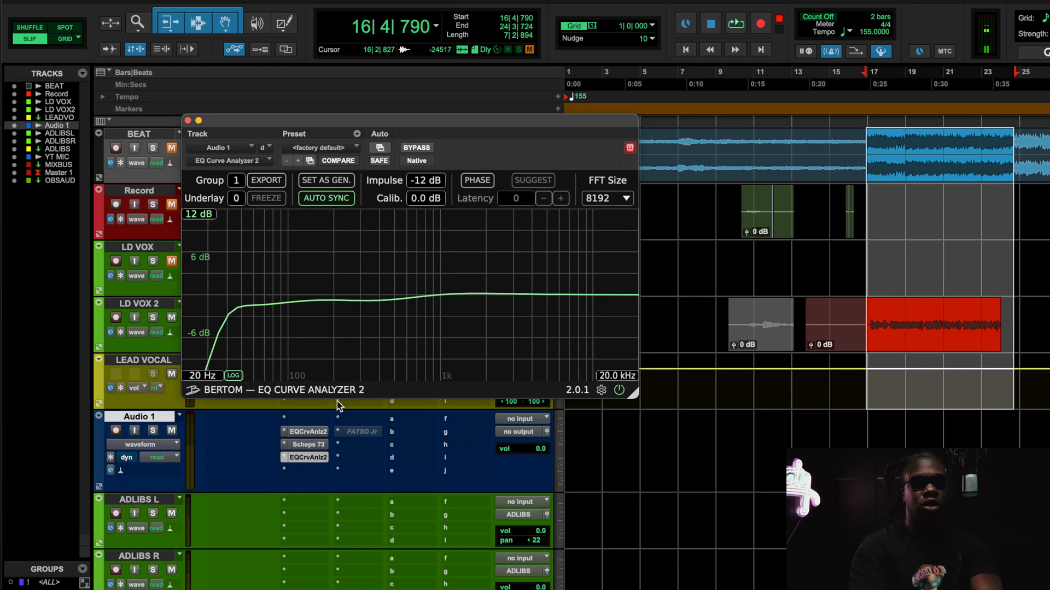
{"action": "left_click", "coordinate": [619, 390]}
{"action": "left_click", "coordinate": [618, 390]}
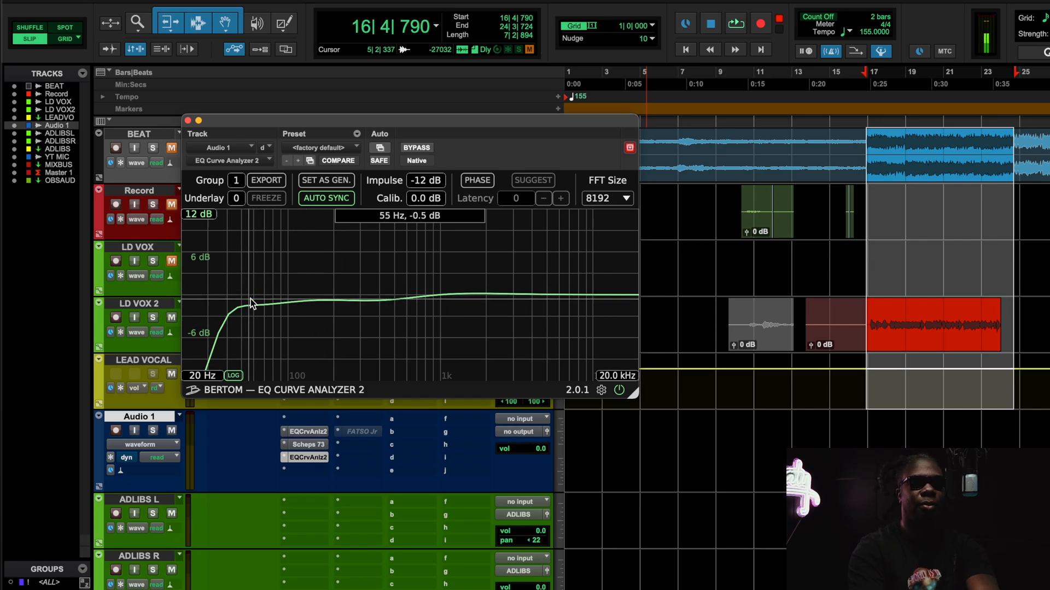
{"action": "left_click", "coordinate": [316, 445], "text": "ctrl+super"}
{"action": "left_click", "coordinate": [314, 457], "text": "ctrl+super"}
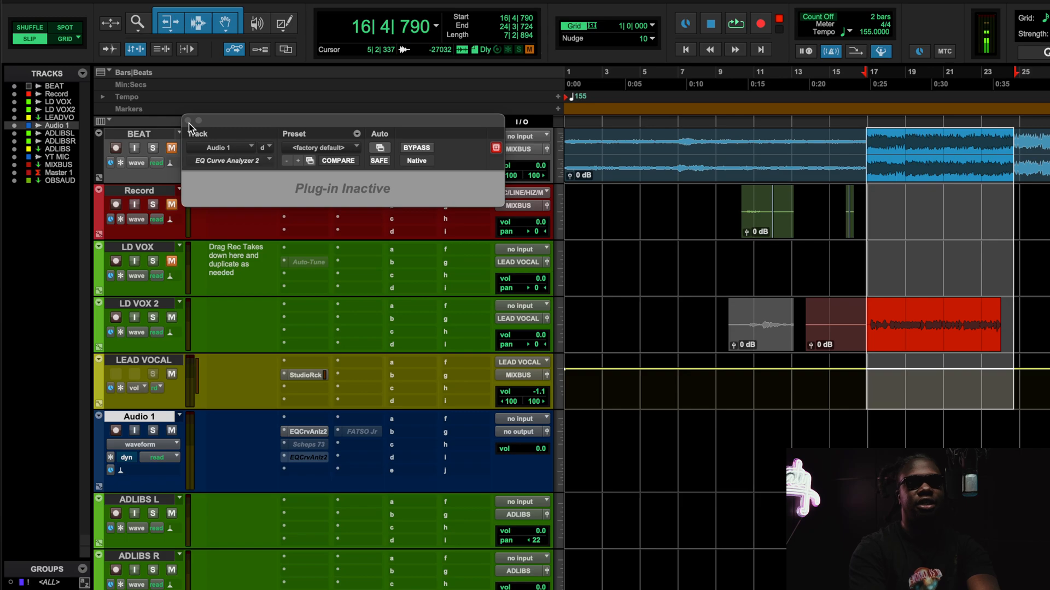
Reopen Scheps 73 from the LEAD VOCAL StudioRack, check its high-pass filter, and play the vocal section through it.
{"action": "left_click", "coordinate": [304, 376]}
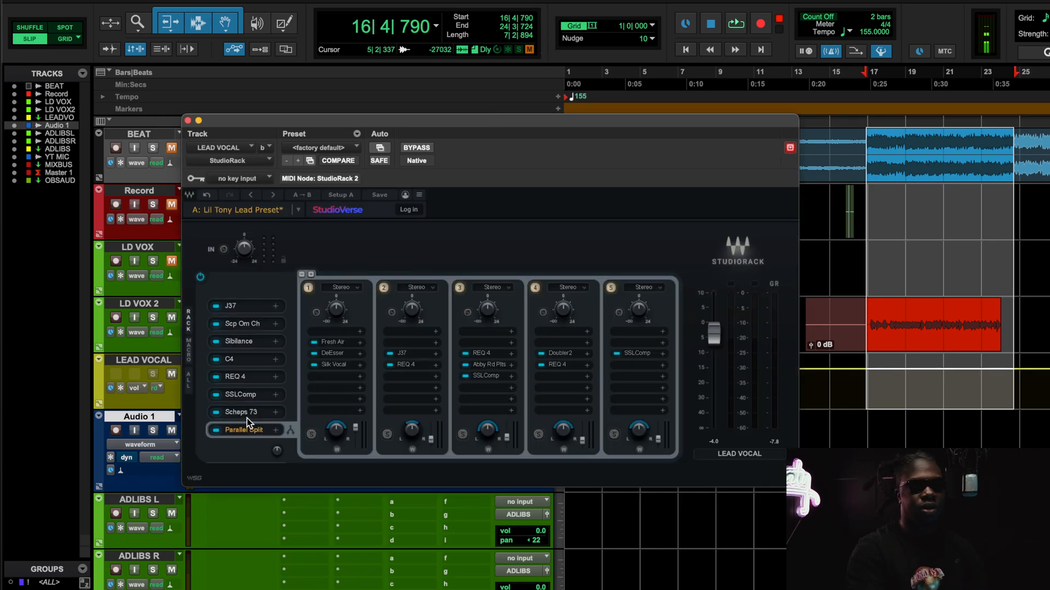
{"action": "left_click", "coordinate": [246, 416]}
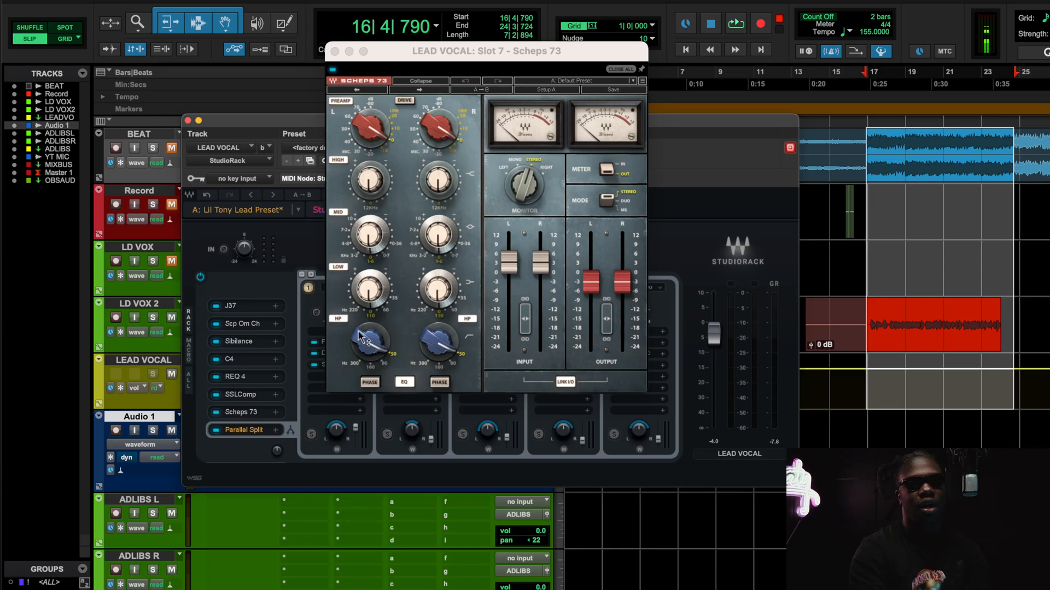
{"action": "mouse_move", "coordinate": [374, 346]}
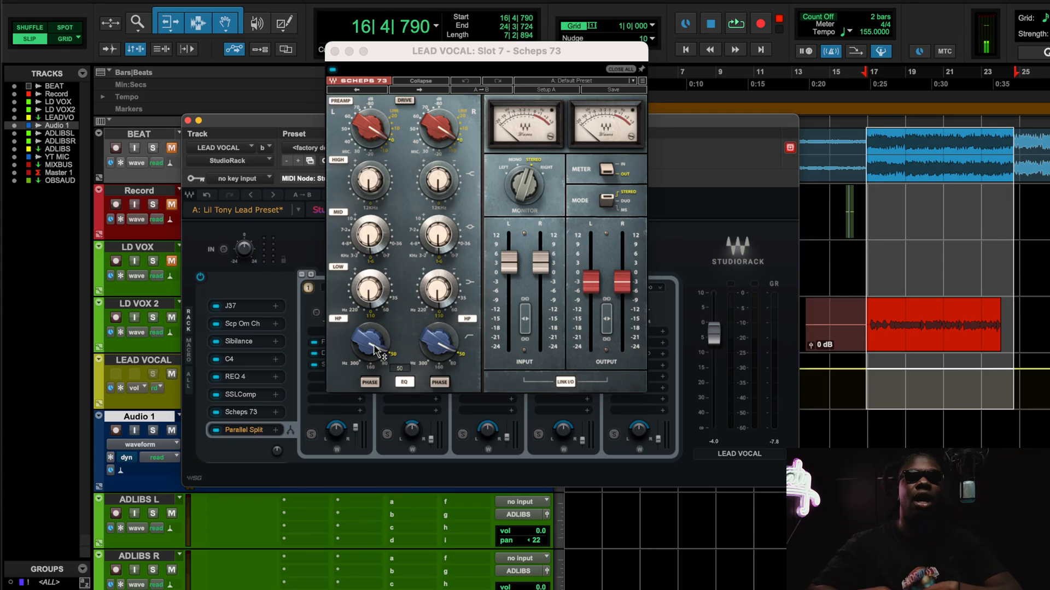
{"action": "key", "text": "space"}
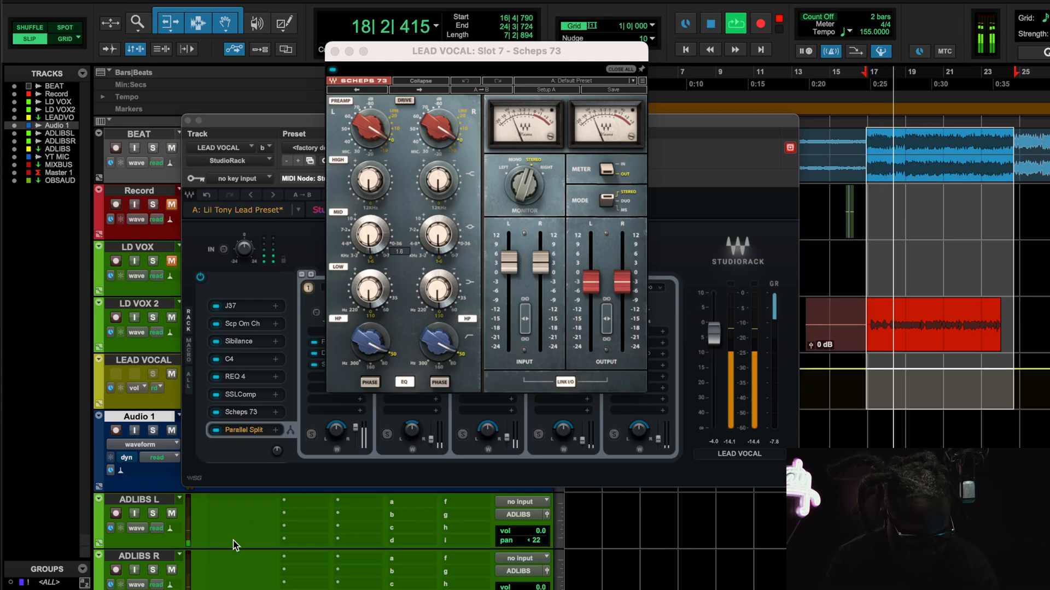
{"action": "scroll", "coordinate": [204, 536], "scroll_direction": "down", "scroll_amount": 2}
{"action": "scroll", "coordinate": [205, 546], "scroll_direction": "up", "scroll_amount": 2}
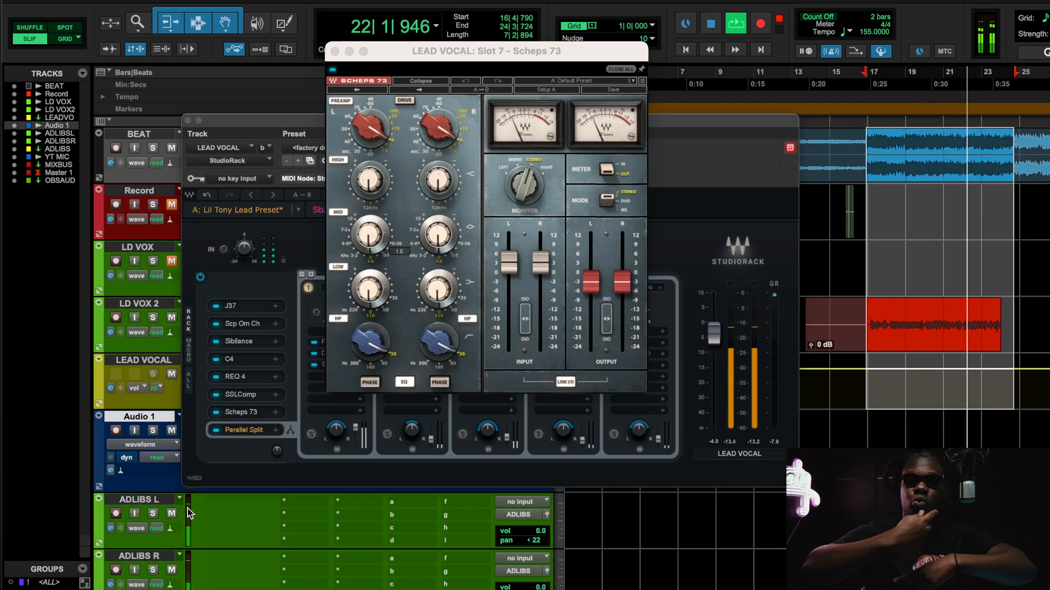
{"action": "key", "text": "space"}
{"action": "key", "text": "space"}
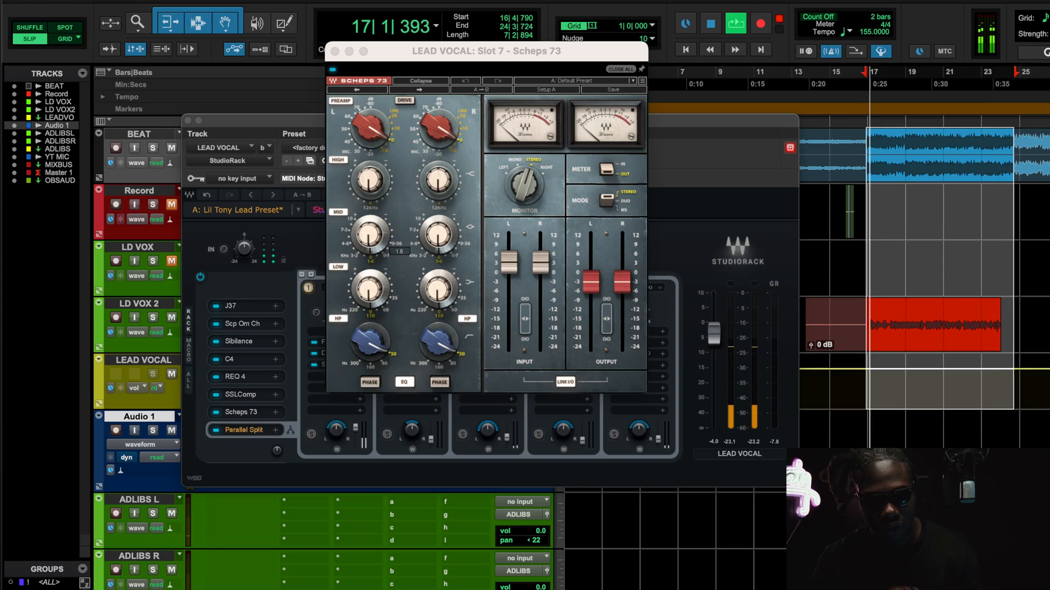
Compare Scheps 73 bypassed and active with and without BEAT, leaving BEAT muted, and close the plug-in.
{"action": "left_click", "coordinate": [334, 72]}
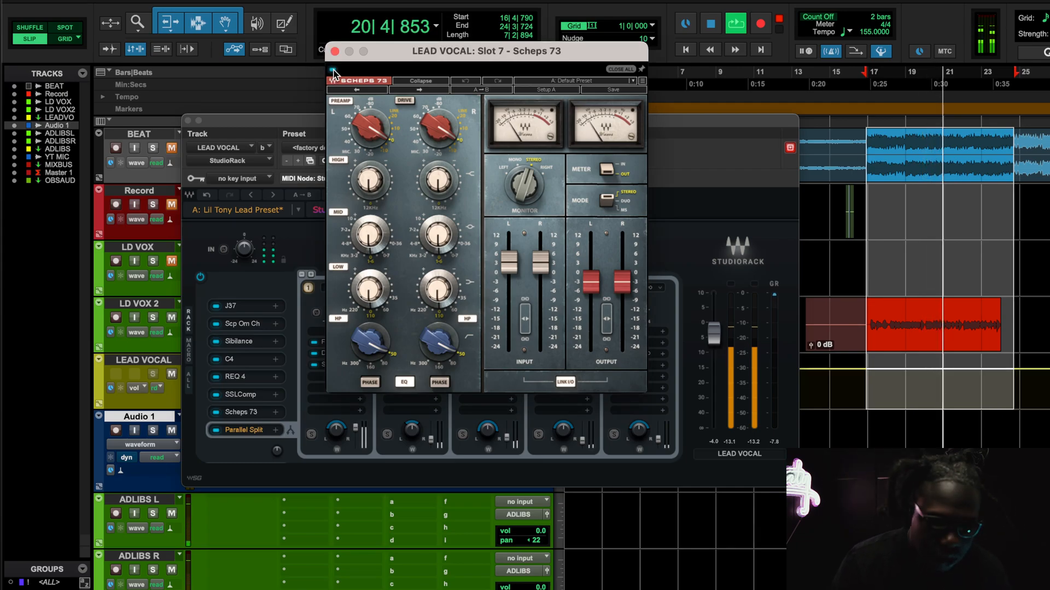
{"action": "left_click", "coordinate": [191, 158]}
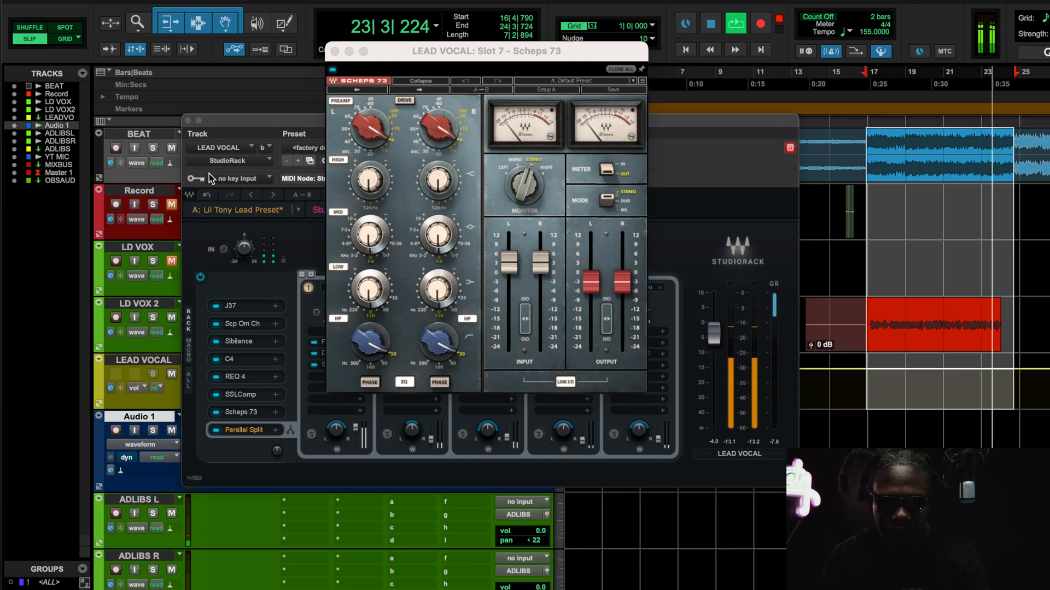
{"action": "key", "text": "space"}
{"action": "left_click", "coordinate": [171, 153]}
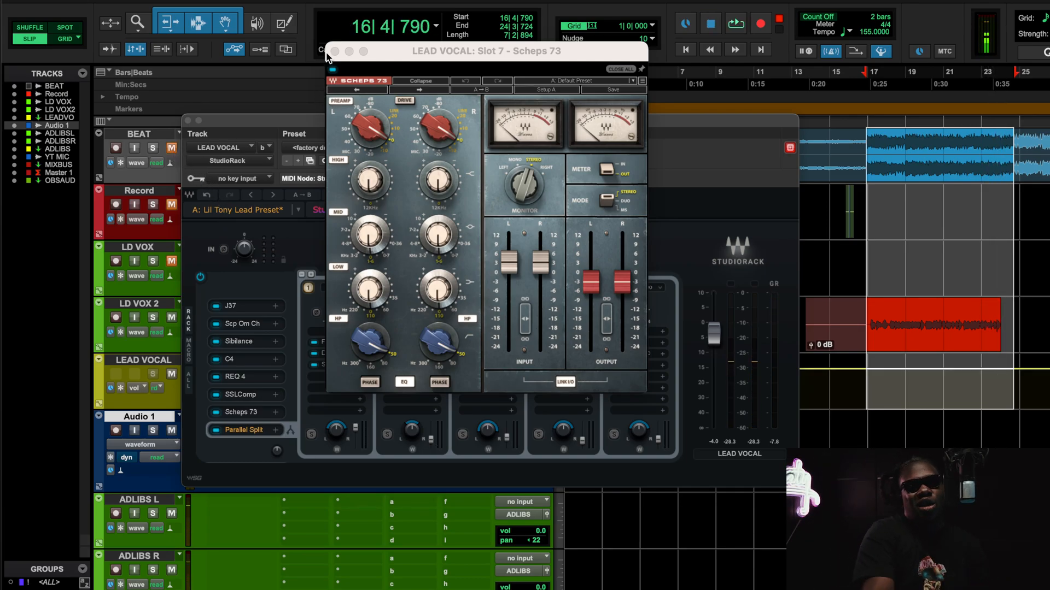
{"action": "left_click", "coordinate": [334, 51]}
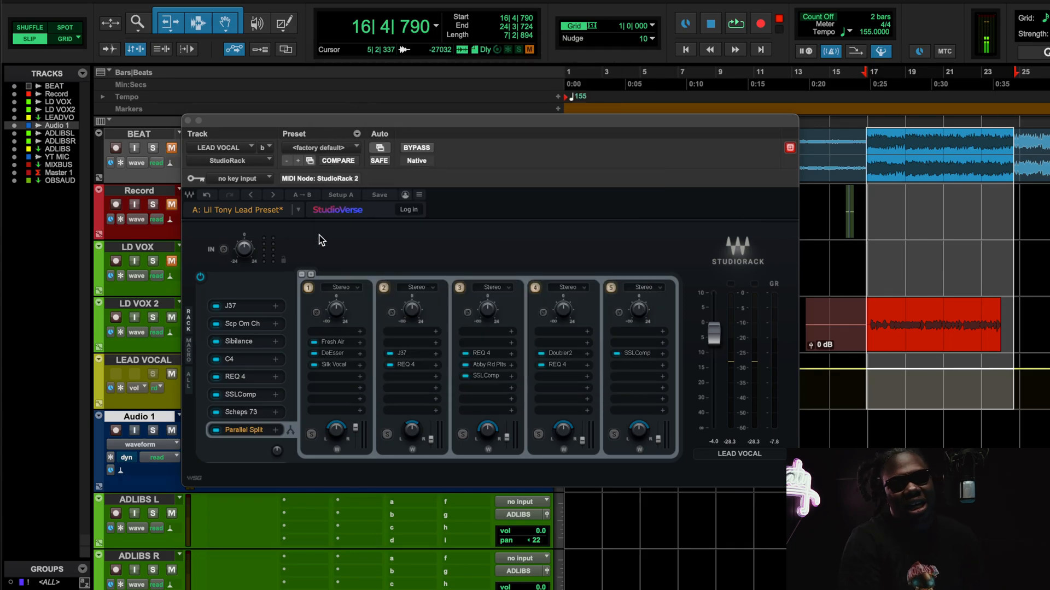
Open Fresh Air in the first parallel split, compare the vocal with it bypassed and active, and close it.
{"action": "left_click", "coordinate": [336, 341]}
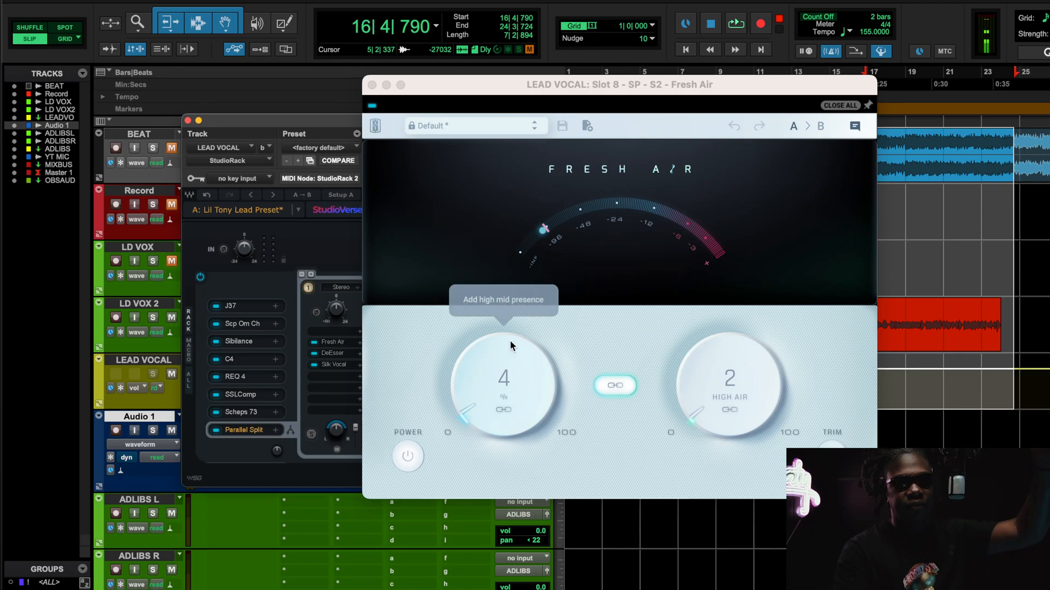
{"action": "key", "text": "space"}
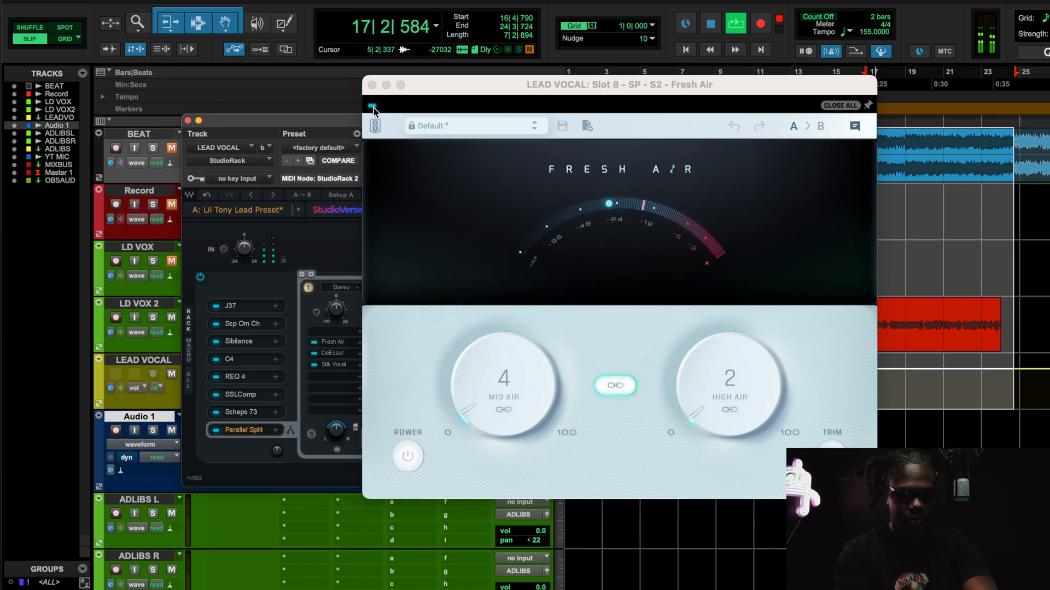
{"action": "left_click", "coordinate": [373, 106]}
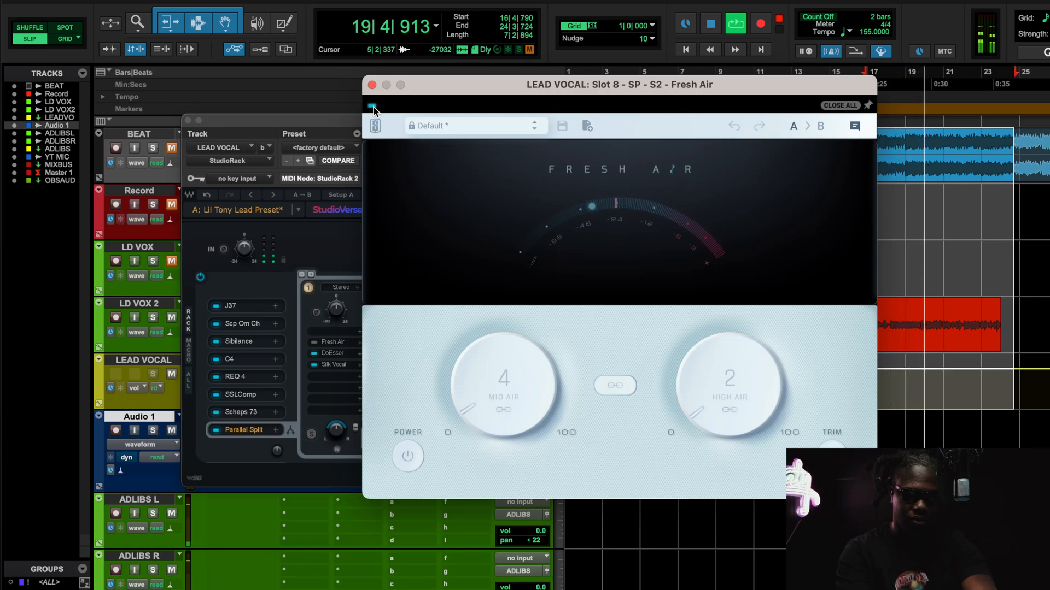
{"action": "left_click", "coordinate": [373, 107]}
{"action": "left_click", "coordinate": [372, 85]}
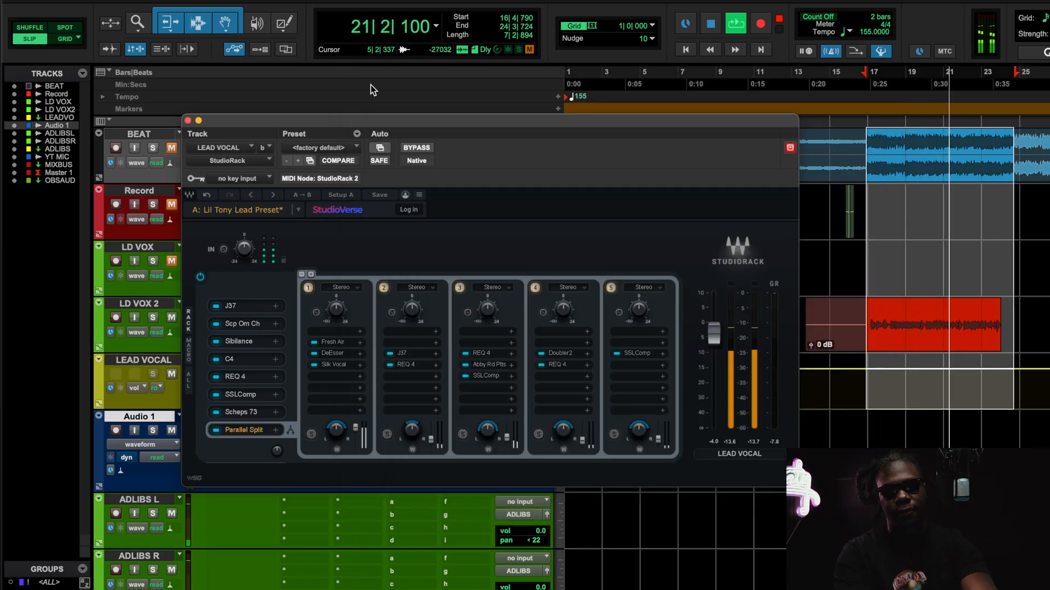
{"action": "key", "text": "space"}
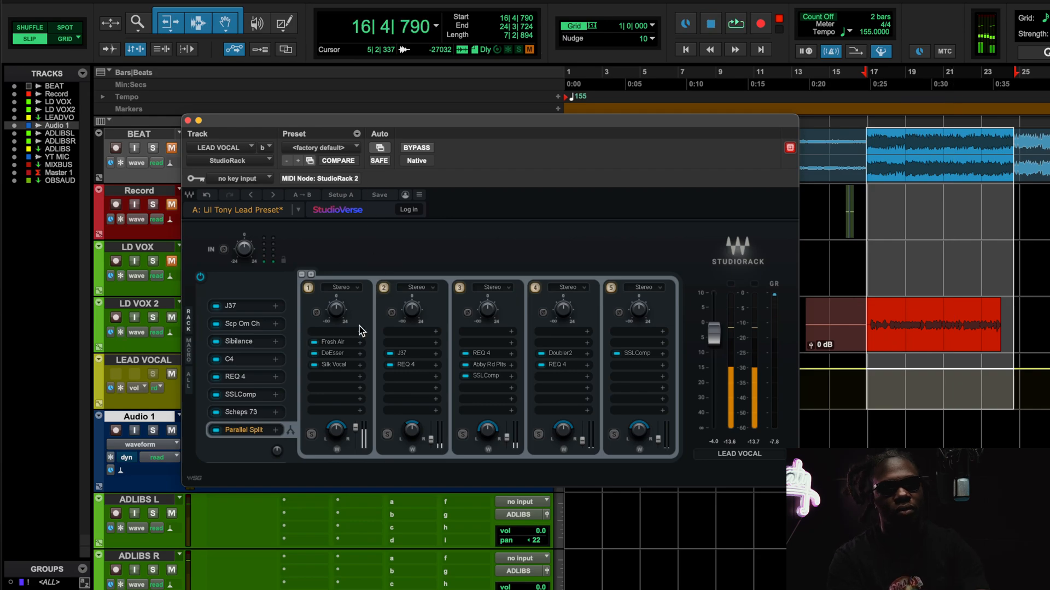
Open DeEsser and Silk Vocal in the first parallel split to inspect their settings.
{"action": "left_click", "coordinate": [331, 354]}
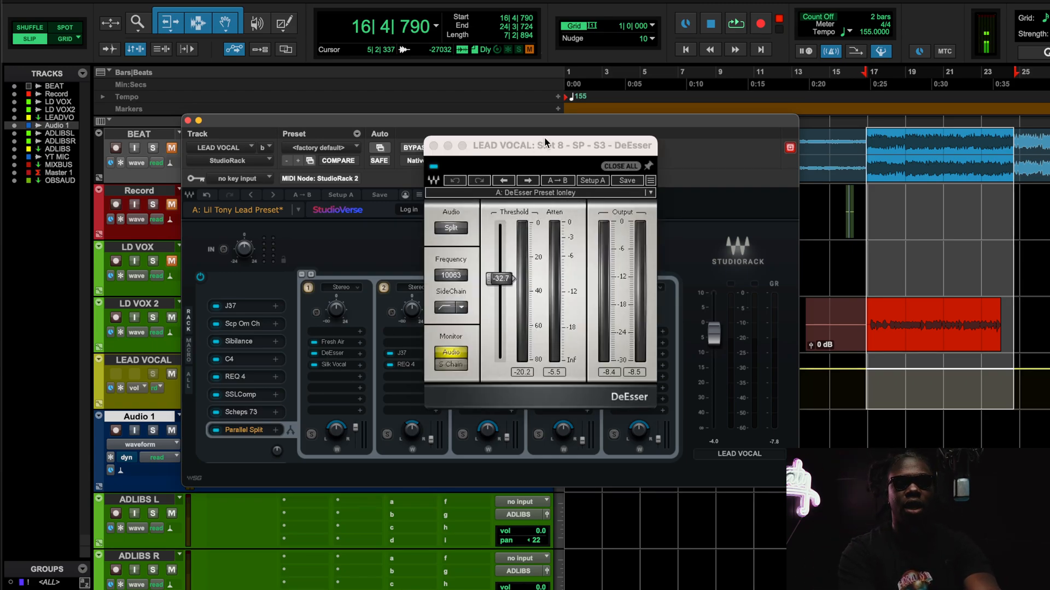
{"action": "left_click", "coordinate": [336, 364]}
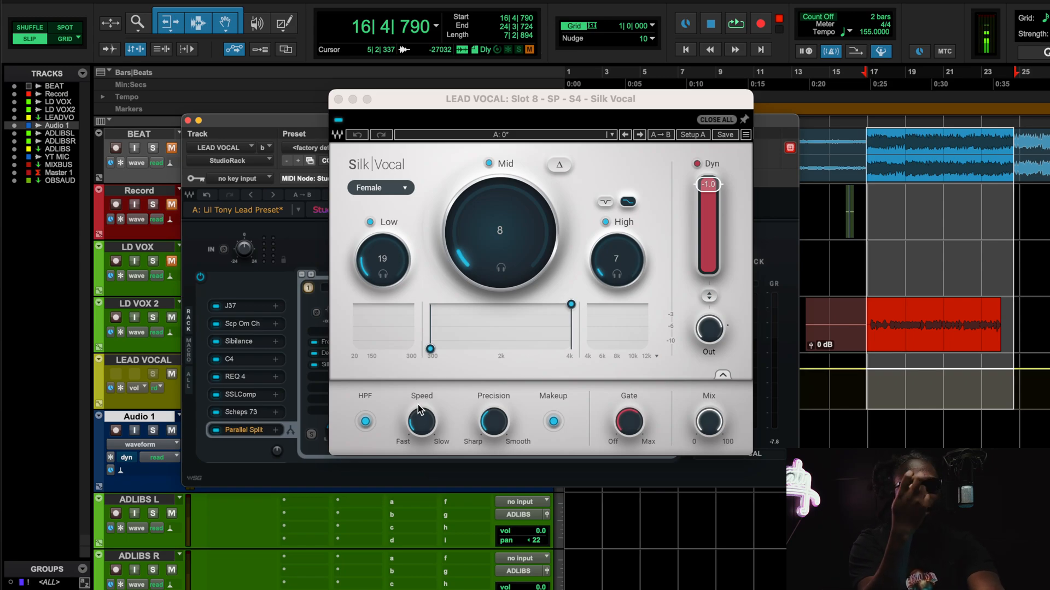
Compare Silk Vocal bypassed and active on the playing vocal with and without BEAT, leaving BEAT muted, and close the plug-in.
{"action": "key", "text": "space"}
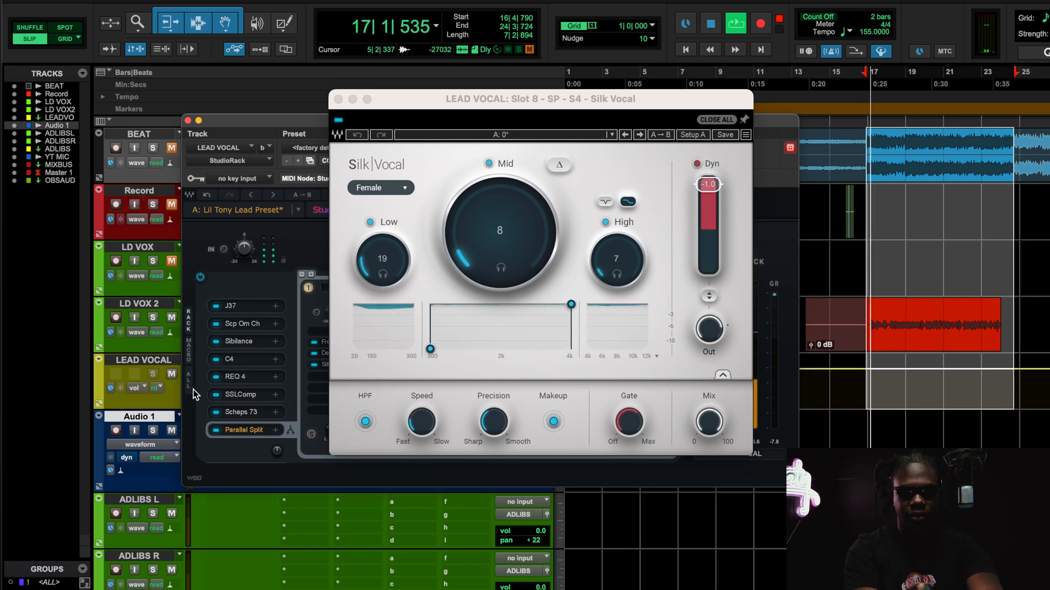
{"action": "left_click", "coordinate": [339, 116]}
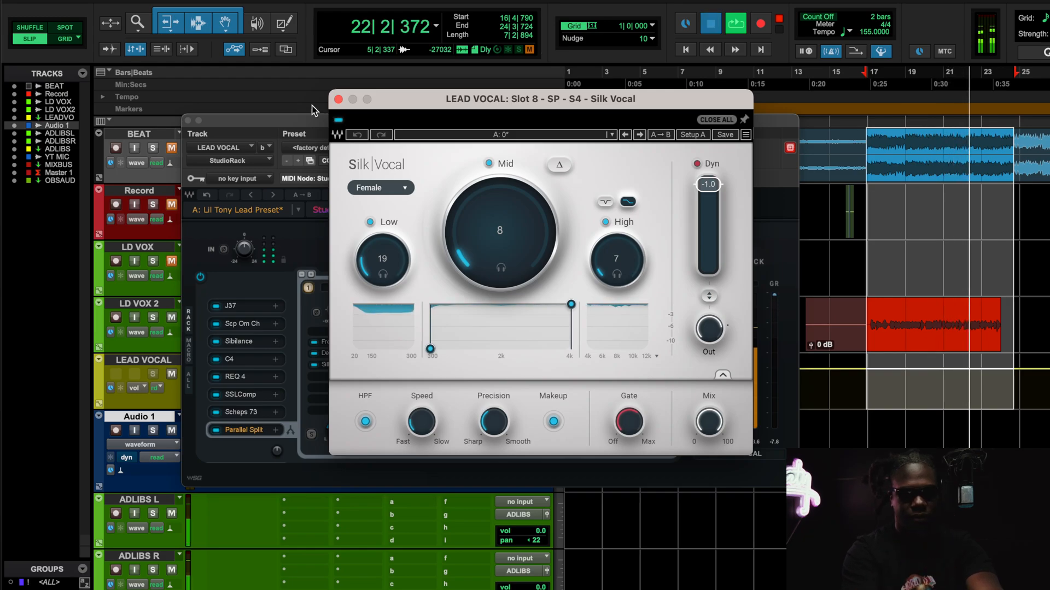
{"action": "left_click", "coordinate": [170, 162]}
{"action": "left_click", "coordinate": [171, 148]}
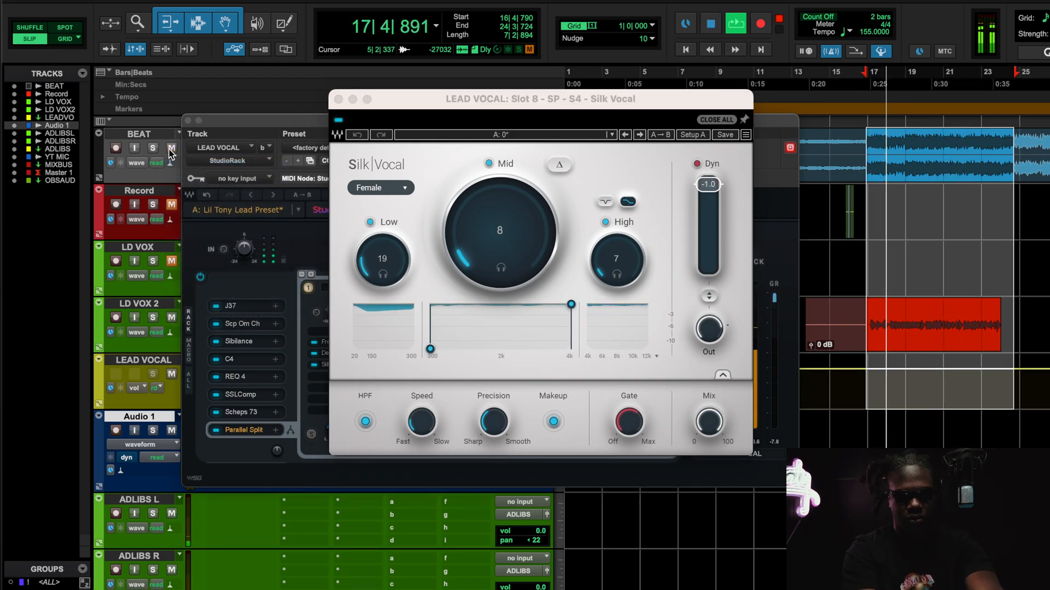
{"action": "left_click", "coordinate": [171, 375]}
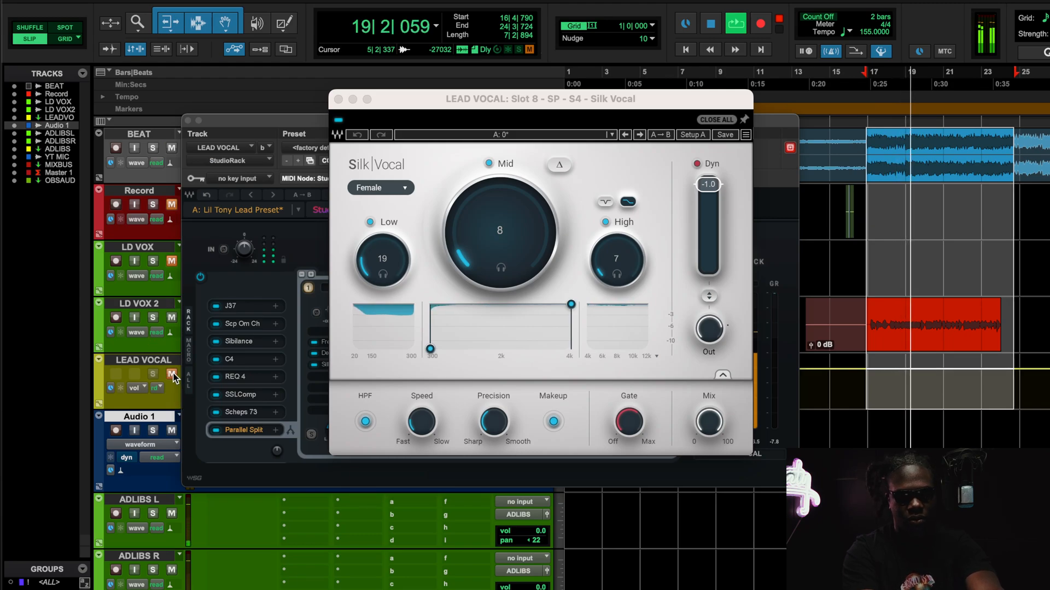
{"action": "left_click", "coordinate": [171, 375]}
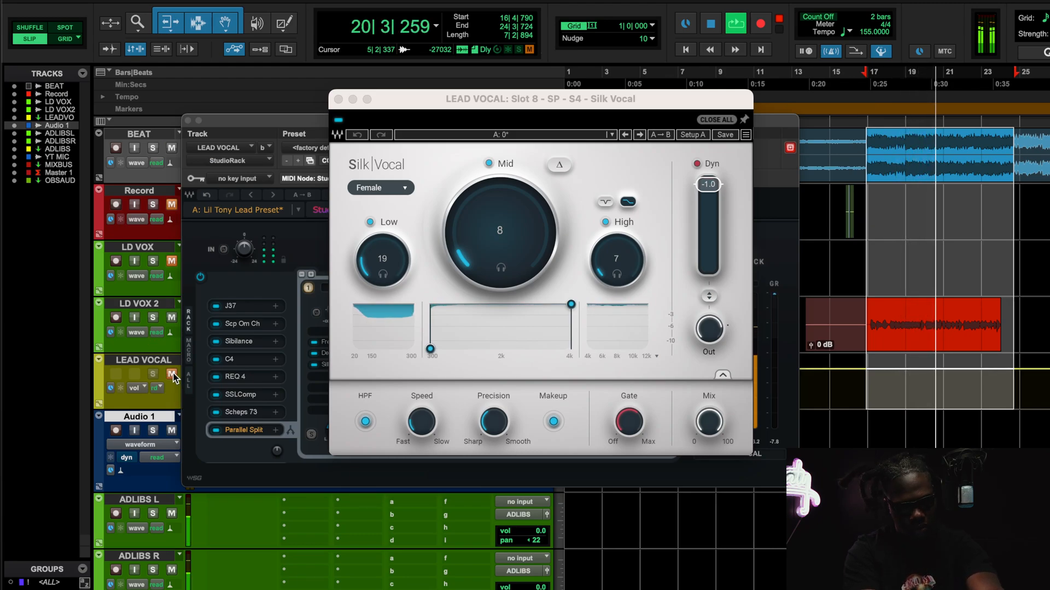
{"action": "left_click", "coordinate": [171, 148]}
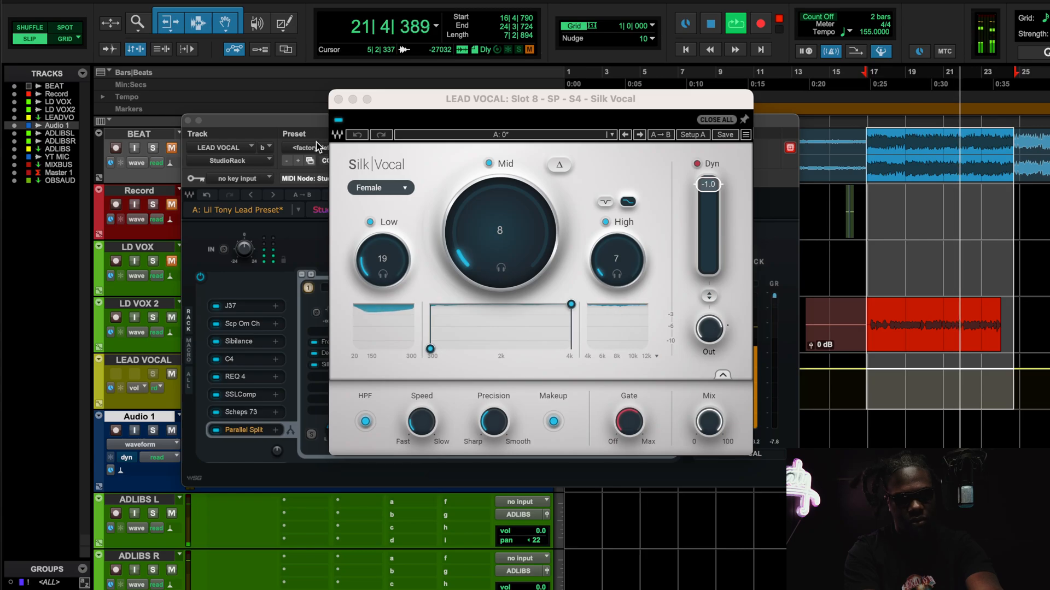
{"action": "left_click", "coordinate": [339, 124]}
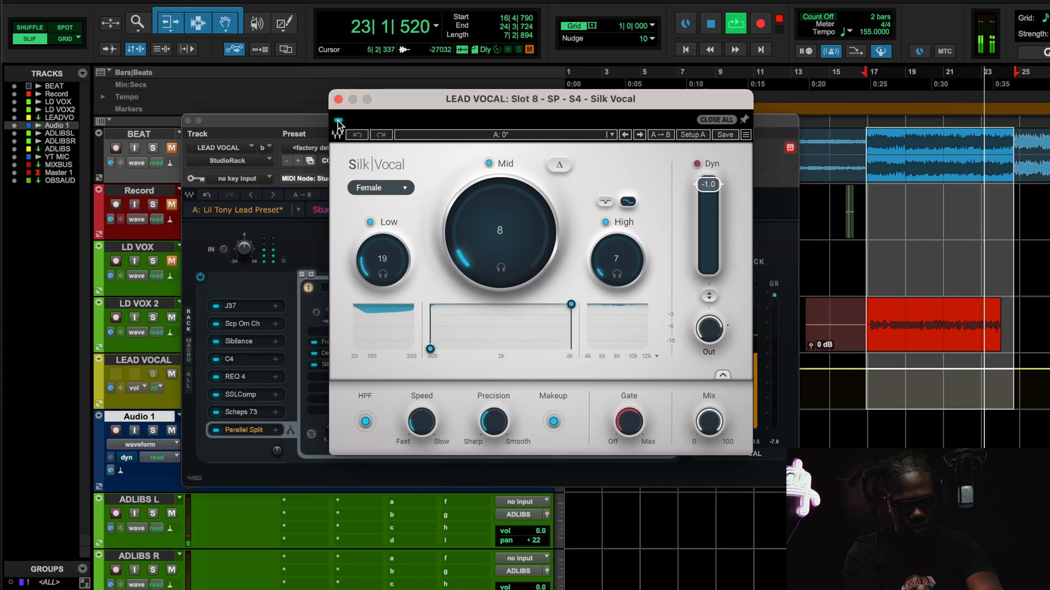
{"action": "left_click", "coordinate": [338, 100]}
{"action": "key", "text": "space"}
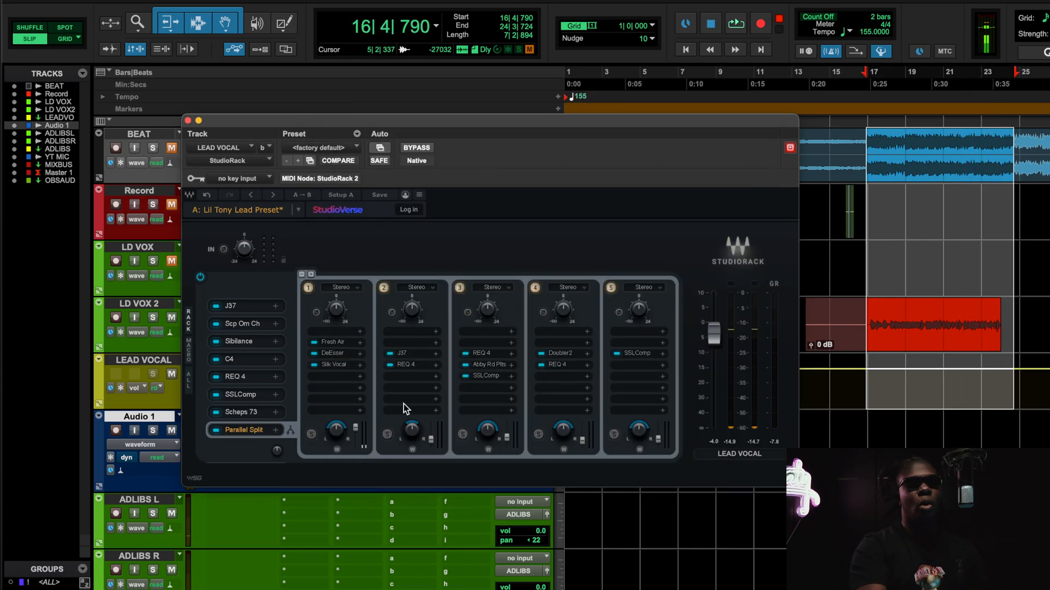
Open and close J37 and REQ 4 in the second parallel split, playing the vocal section through them.
{"action": "left_click", "coordinate": [405, 354]}
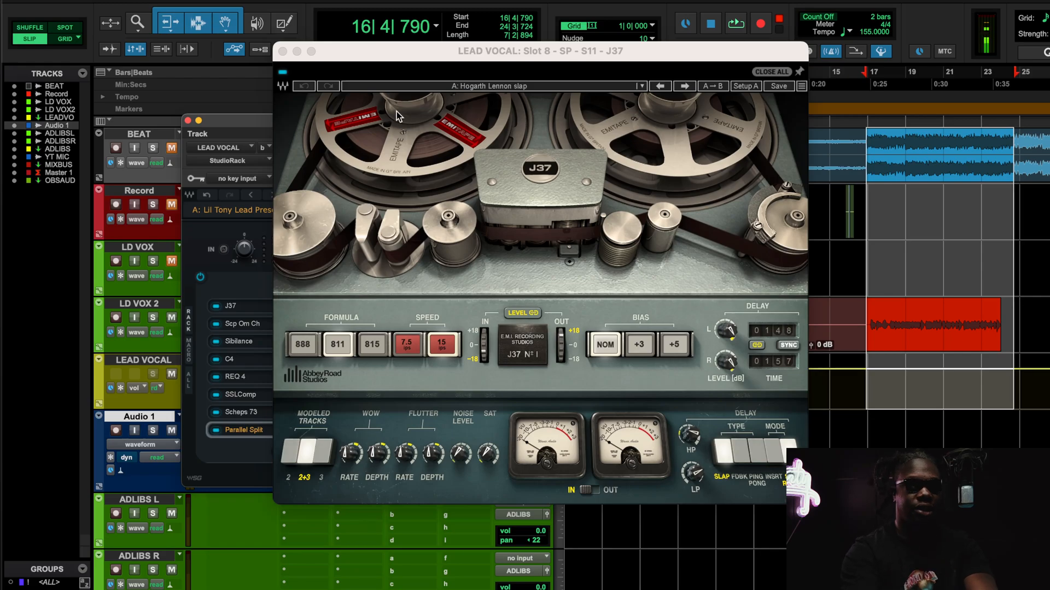
{"action": "left_click", "coordinate": [281, 61]}
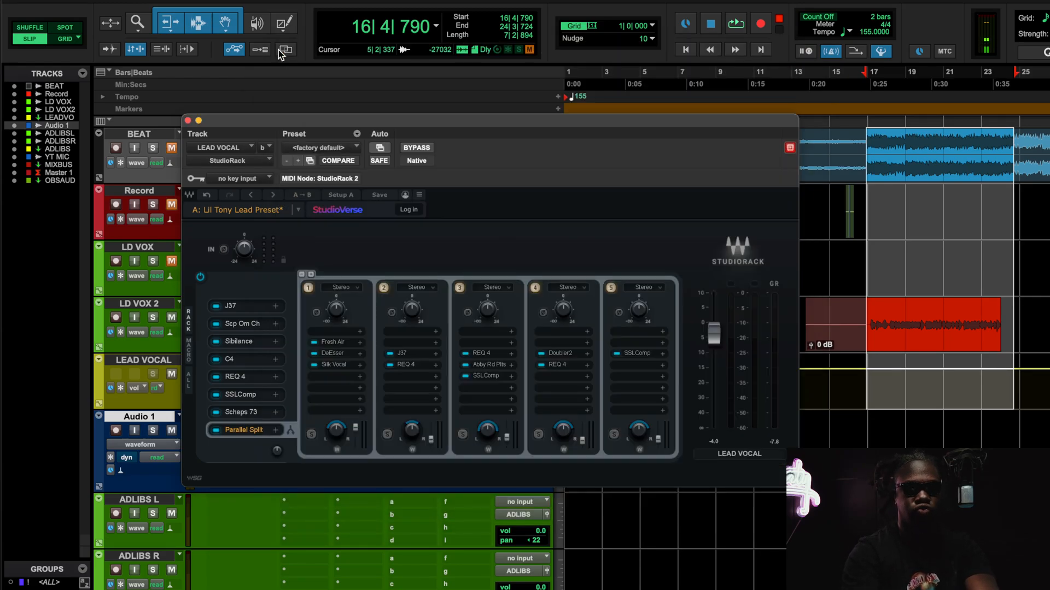
{"action": "left_click", "coordinate": [282, 51]}
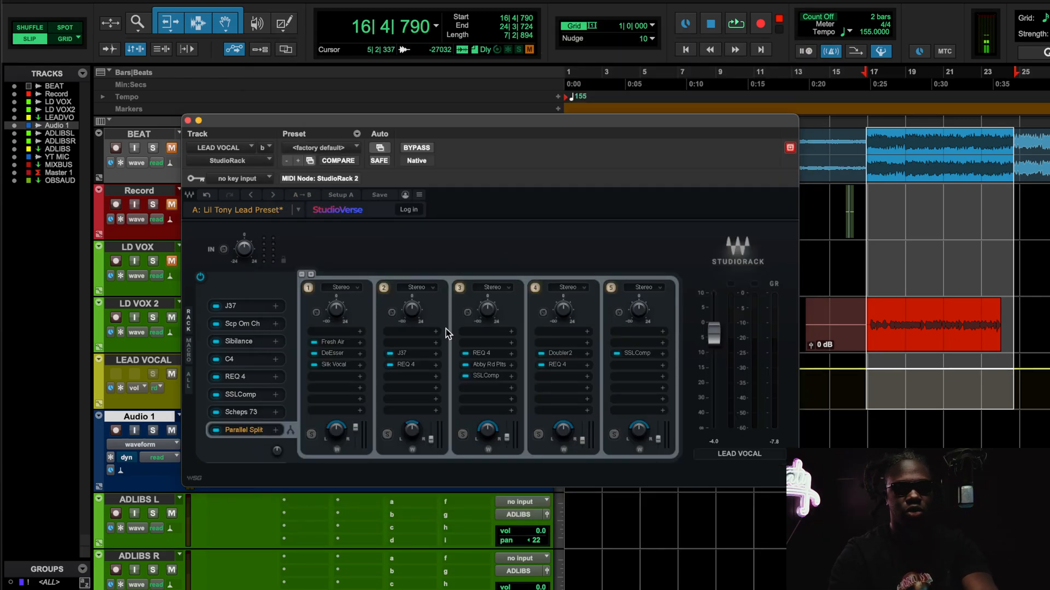
{"action": "key", "text": "space"}
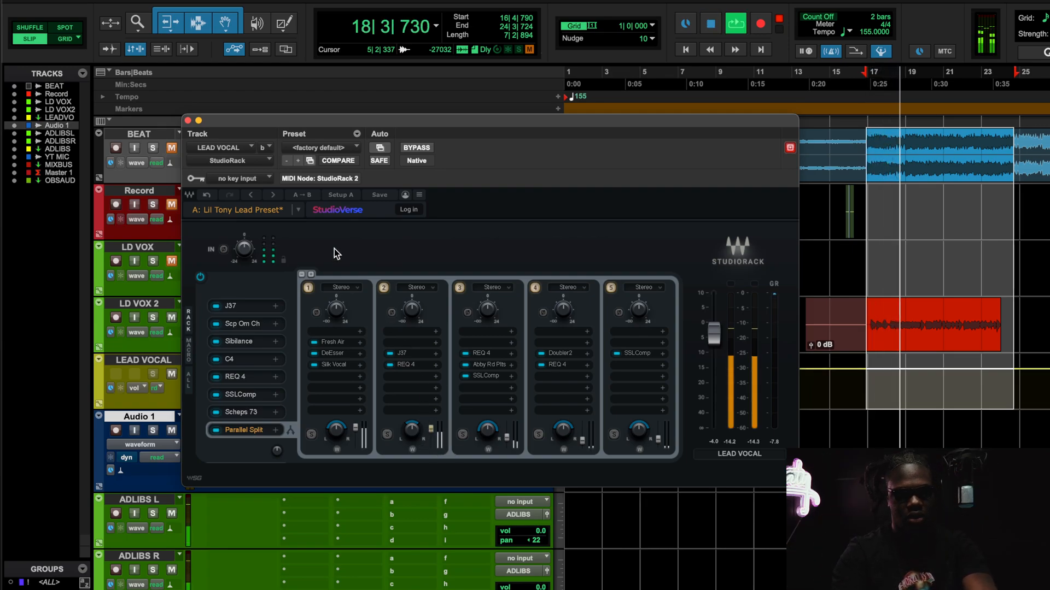
{"action": "left_click", "coordinate": [405, 365]}
{"action": "left_click", "coordinate": [326, 82]}
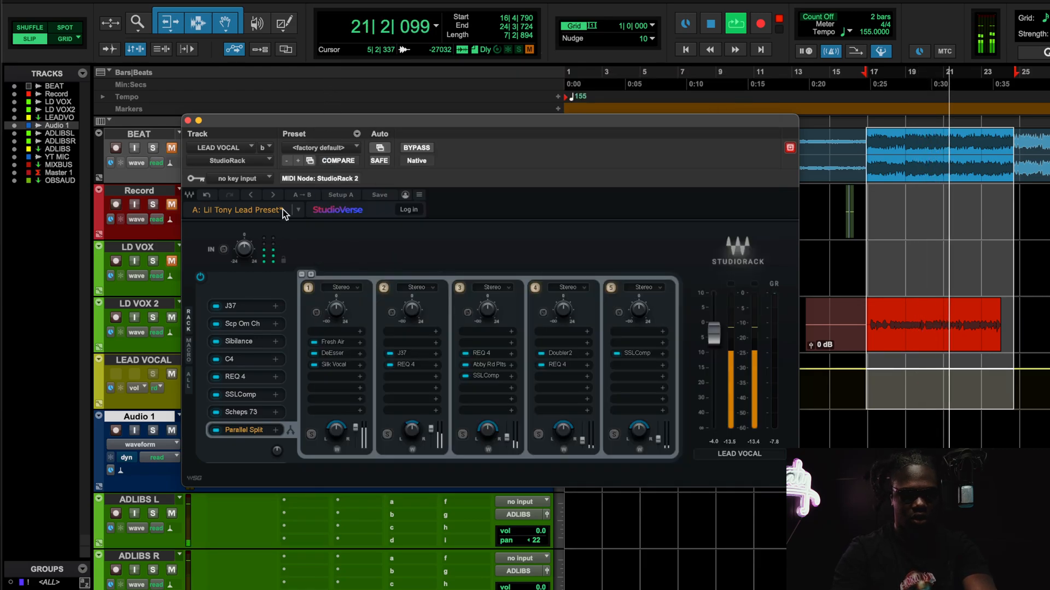
{"action": "key", "text": "space"}
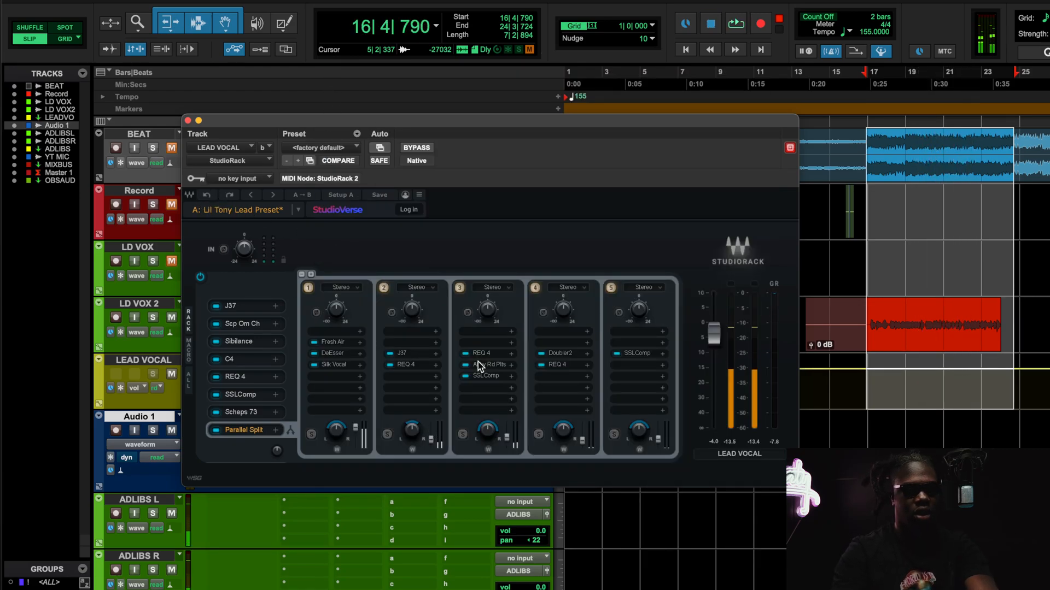
Inspect REQ 4 and Abbey Road Plates in the third parallel split, playing the vocal through the reverb, and close them.
{"action": "left_click", "coordinate": [494, 353]}
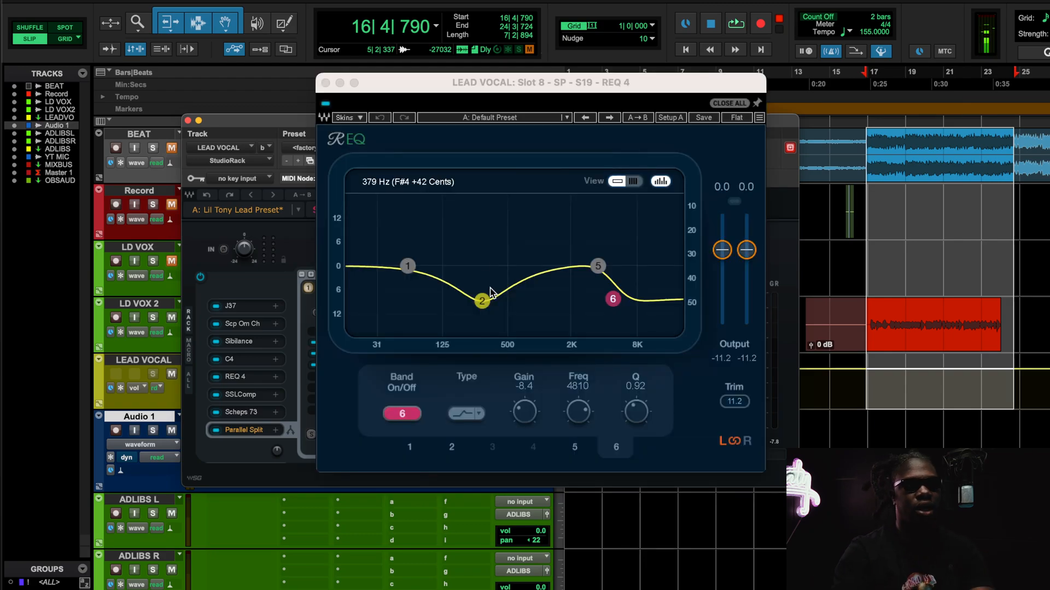
{"action": "left_click", "coordinate": [343, 100]}
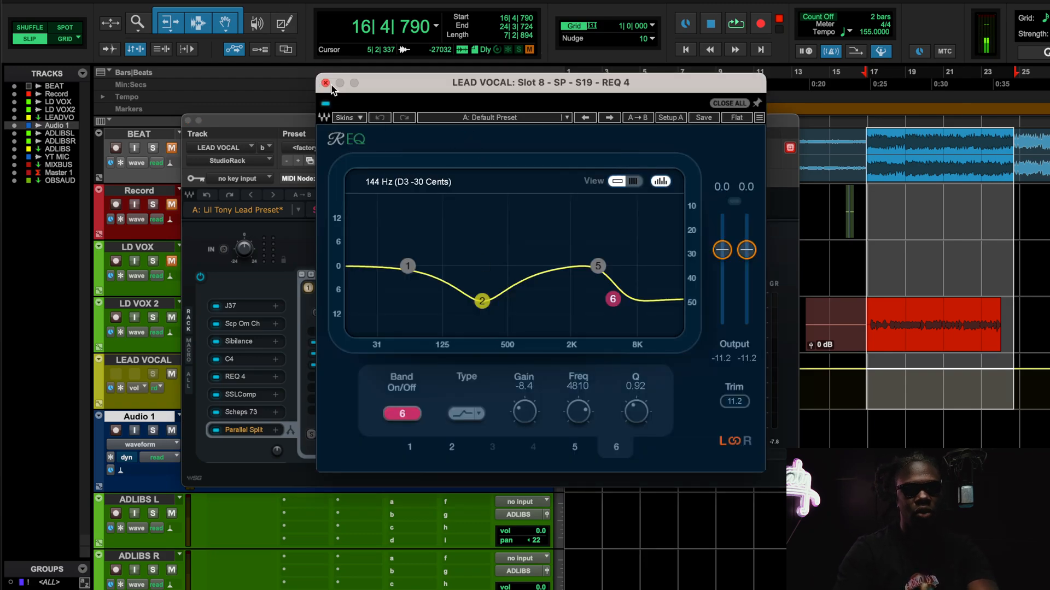
{"action": "left_click", "coordinate": [326, 83]}
{"action": "left_click", "coordinate": [495, 366]}
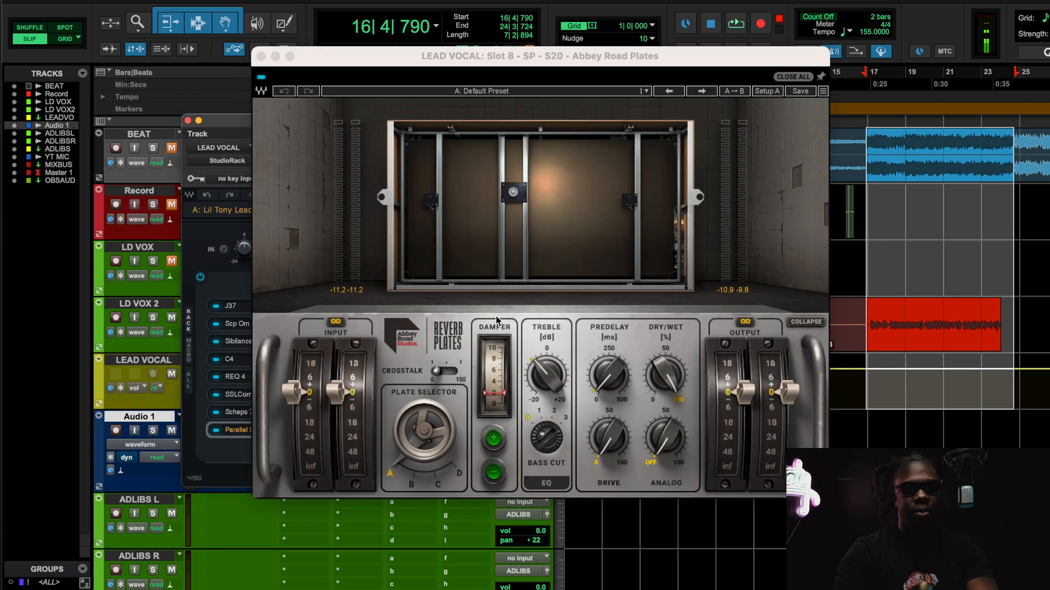
{"action": "key", "text": "space"}
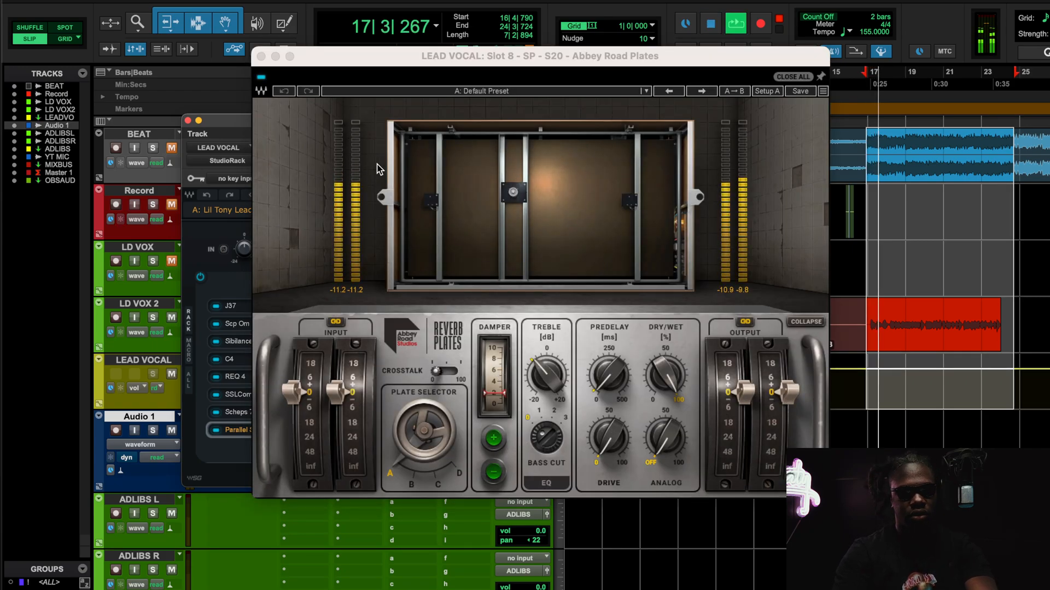
{"action": "left_click", "coordinate": [259, 56]}
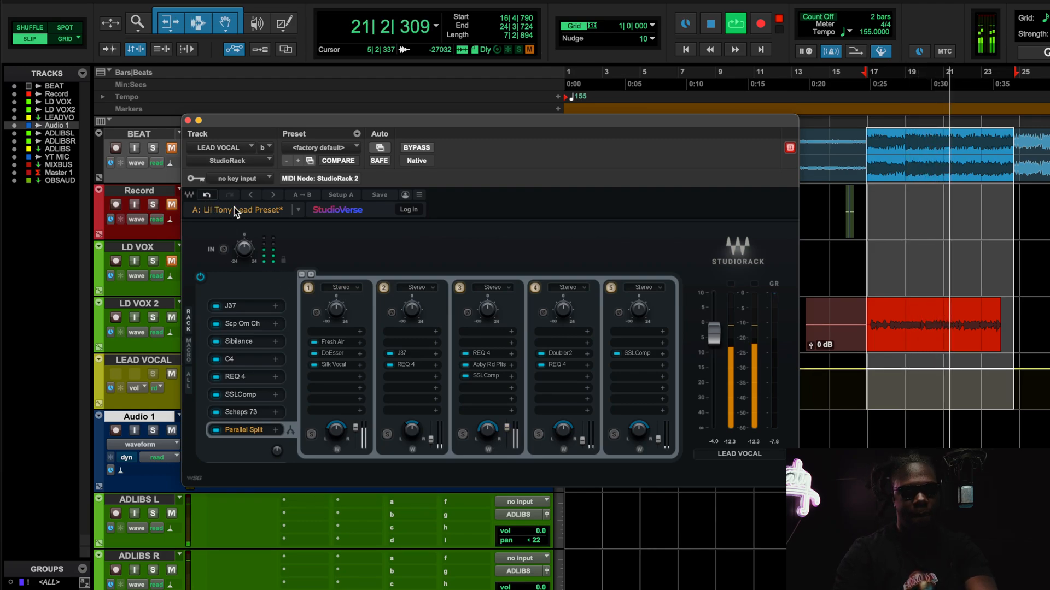
{"action": "key", "text": "space"}
Inspect Doubler2 in the fourth parallel split and SSLComp in the fifth, and start playback of the vocal.
{"action": "left_click", "coordinate": [560, 353]}
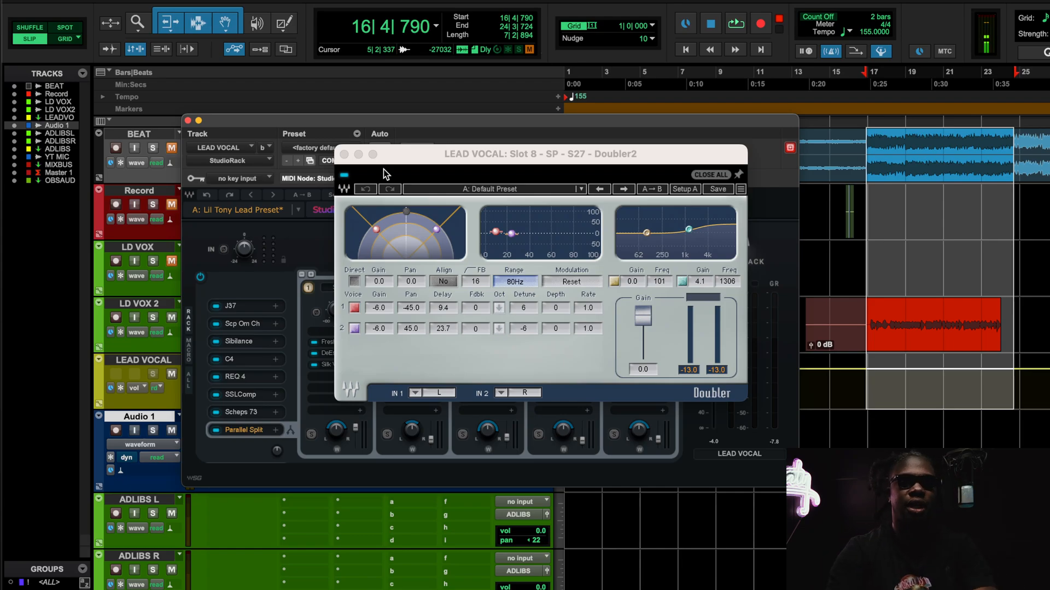
{"action": "left_click", "coordinate": [344, 155]}
{"action": "left_click", "coordinate": [636, 353]}
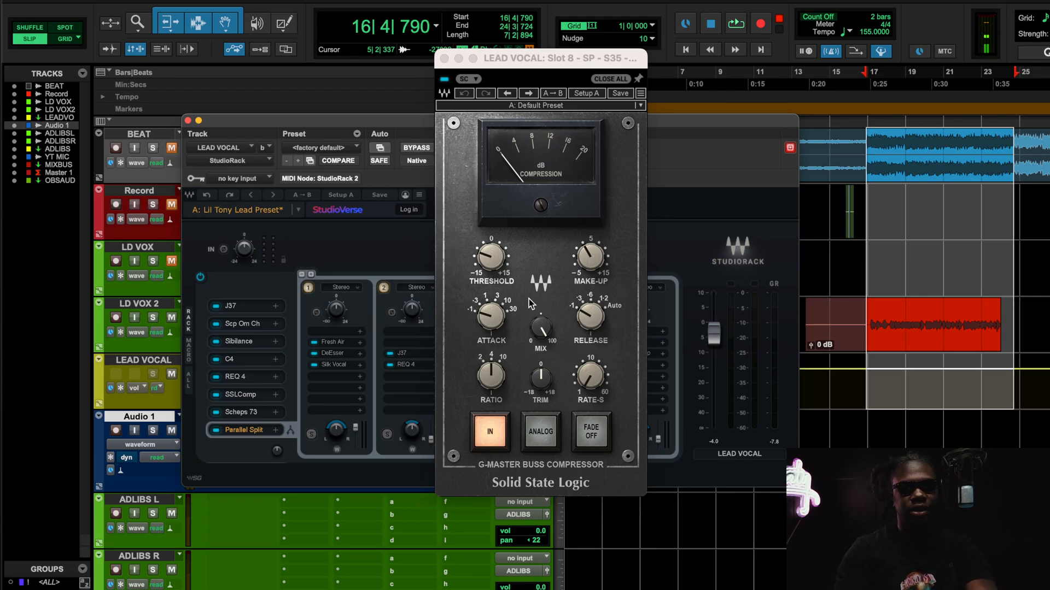
{"action": "key", "text": "space"}
Compare the playing vocal with the fifth parallel split switched off and on, leaving the split on.
{"action": "left_click", "coordinate": [650, 440]}
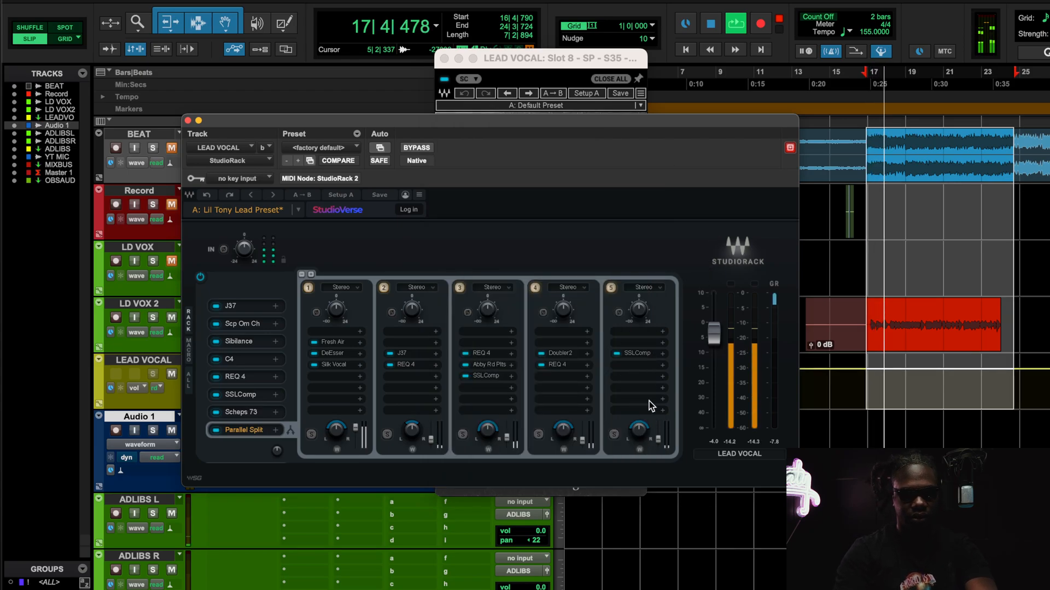
{"action": "left_click", "coordinate": [610, 288]}
{"action": "left_click", "coordinate": [611, 288]}
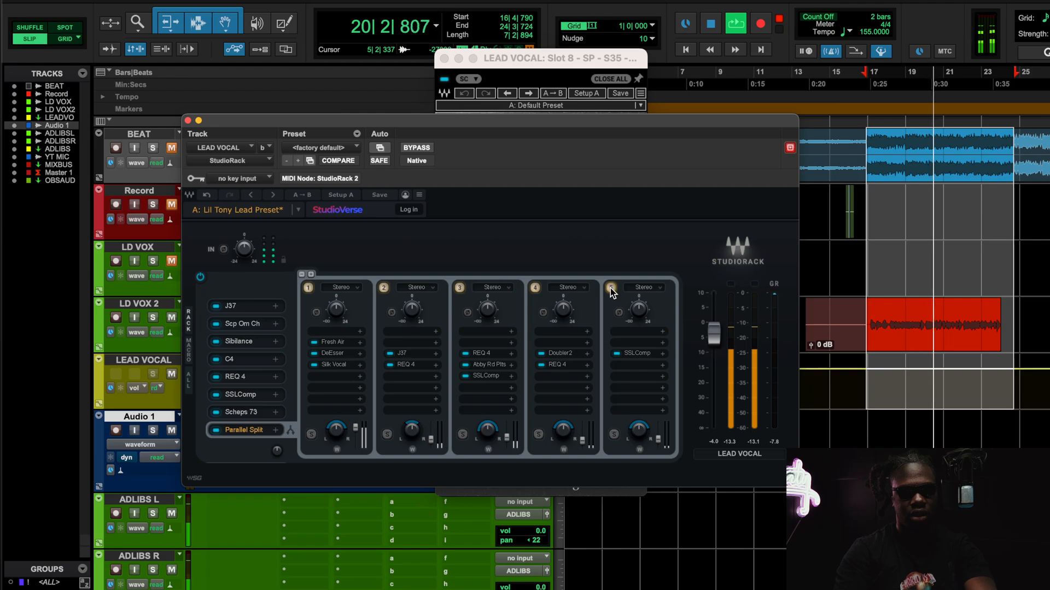
{"action": "left_click", "coordinate": [610, 288]}
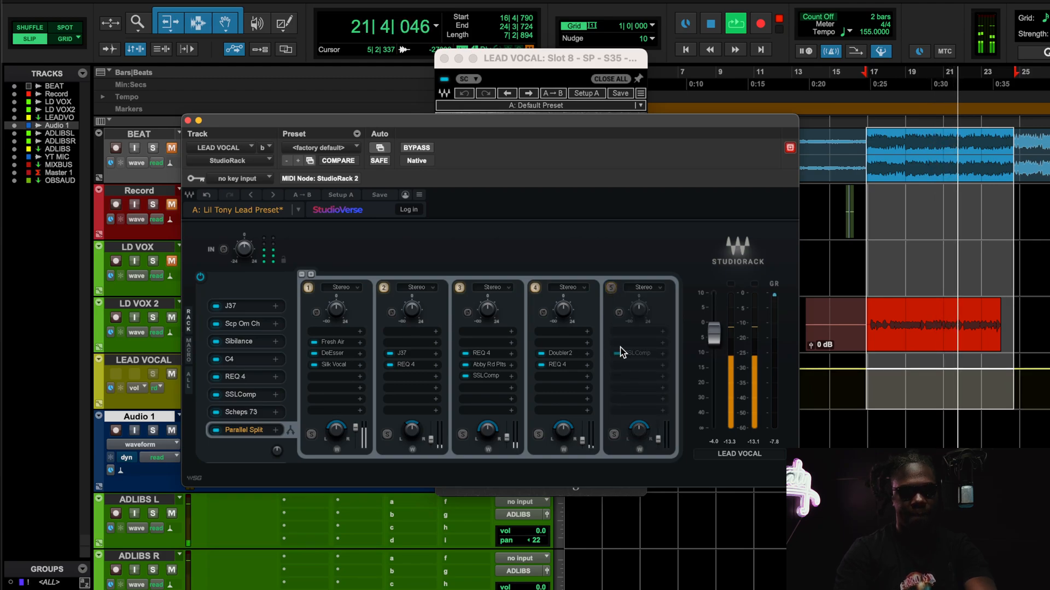
{"action": "left_click", "coordinate": [610, 288]}
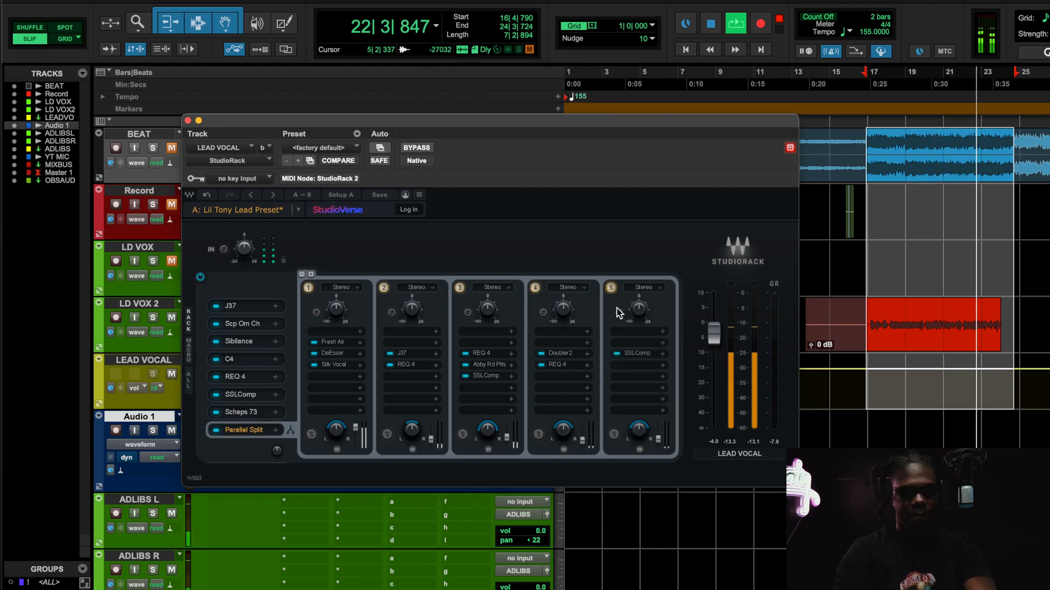
Check SSLComp in the fifth parallel split during playback, close it and the LEAD VOCAL StudioRack, and stop playback.
{"action": "left_click", "coordinate": [632, 354]}
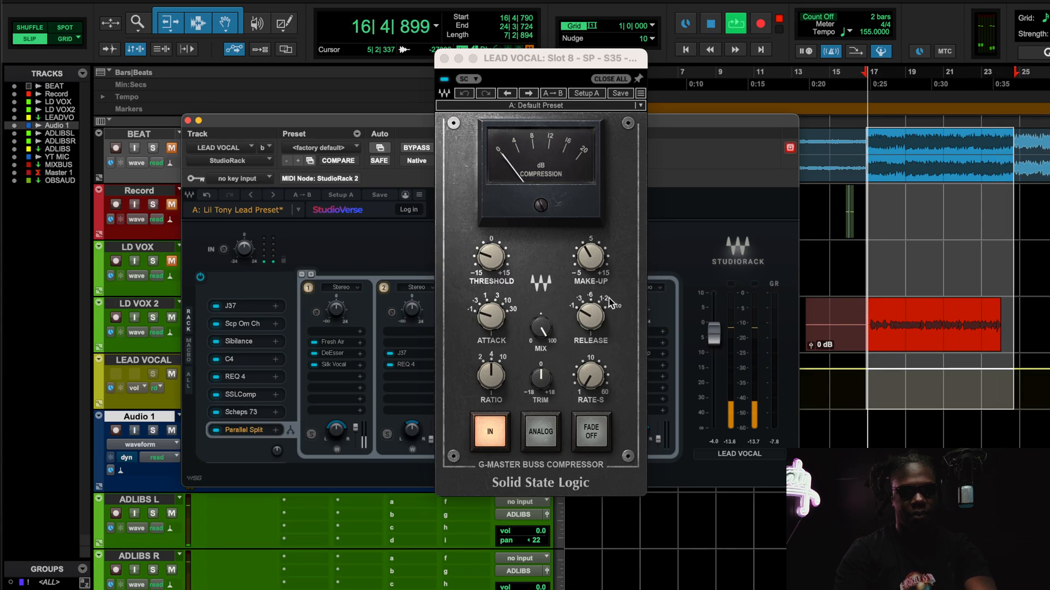
{"action": "left_click", "coordinate": [442, 81]}
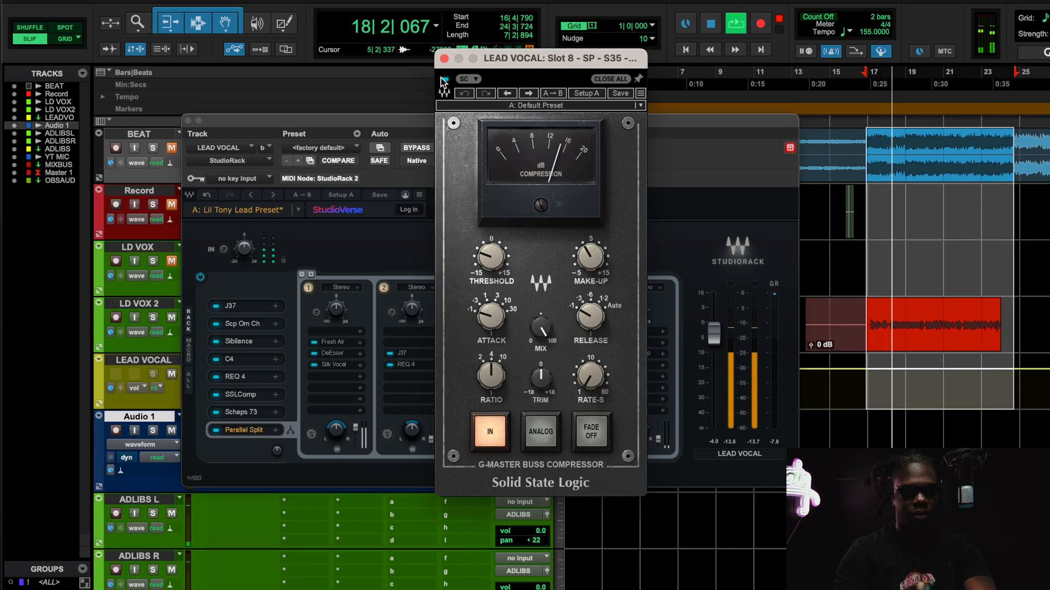
{"action": "left_click", "coordinate": [444, 58]}
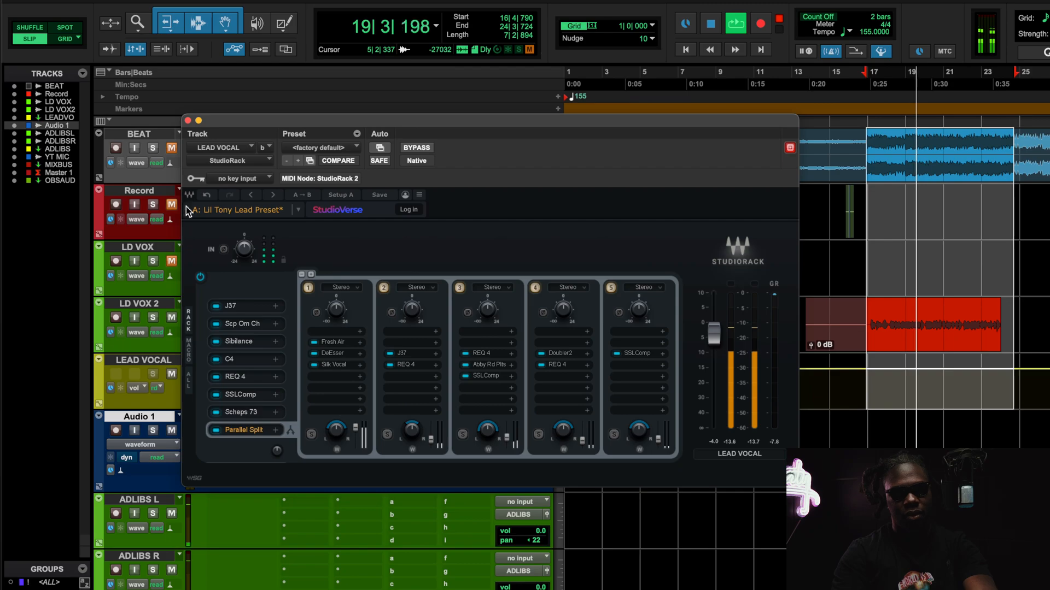
{"action": "left_click", "coordinate": [188, 120]}
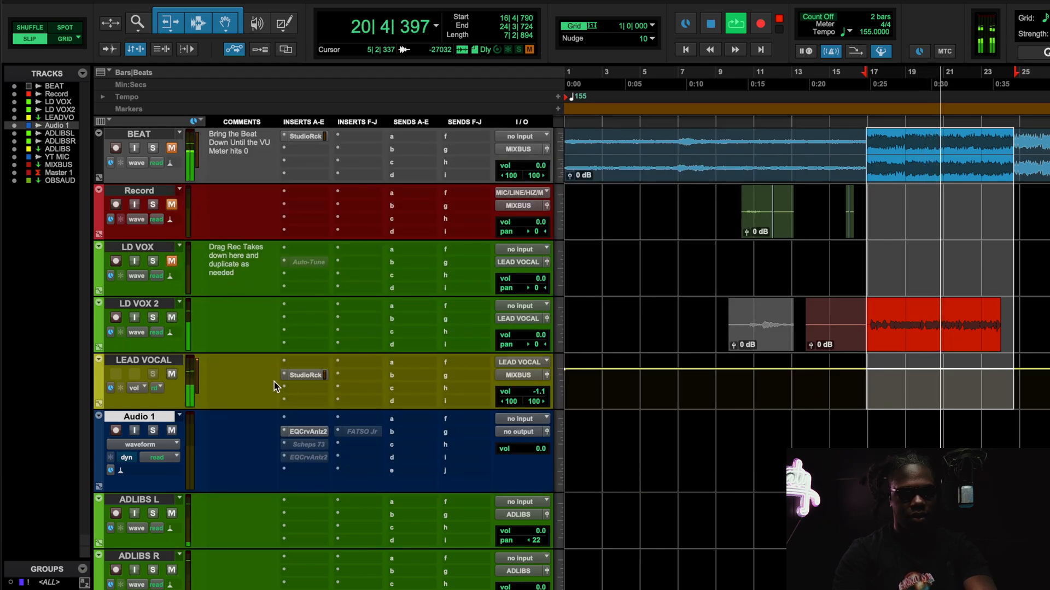
{"action": "key", "text": "space"}
Replace Scheps 73 with FATSO Jr in insert slot C of Audio 1, and activate the EQ Curve Analyzer 2 below it.
{"action": "scroll", "coordinate": [274, 389], "scroll_direction": "down", "scroll_amount": 3}
{"action": "left_click", "coordinate": [375, 307]}
{"action": "left_click", "coordinate": [326, 334]}
{"action": "left_click_drag", "start_coordinate": [352, 327], "coordinate": [309, 332]}
{"action": "left_click", "coordinate": [317, 346]}
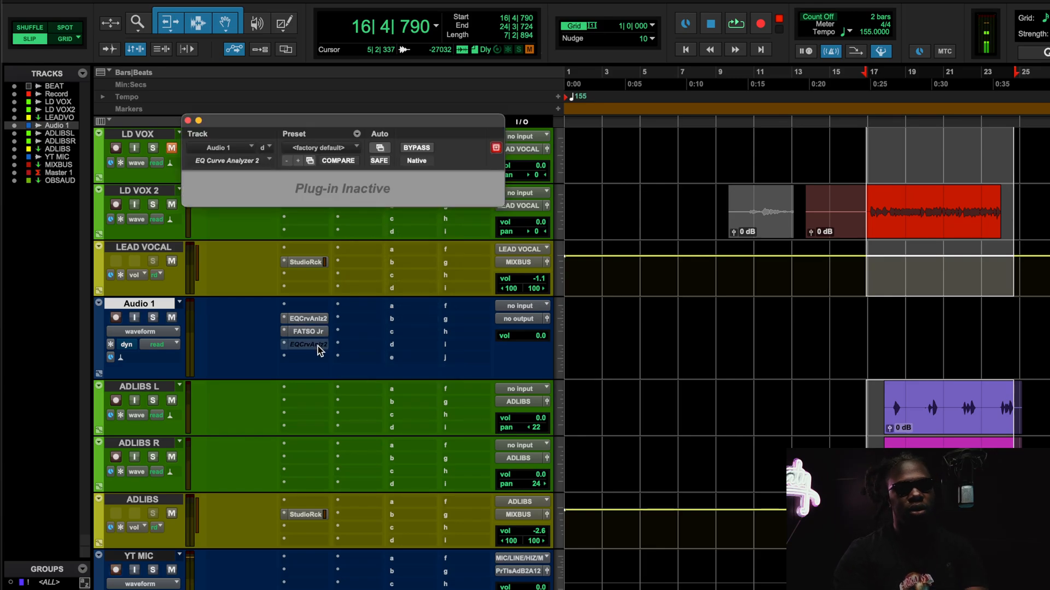
{"action": "left_click", "coordinate": [318, 346], "text": "ctrl+super"}
{"action": "left_click_drag", "start_coordinate": [431, 121], "coordinate": [650, 98]}
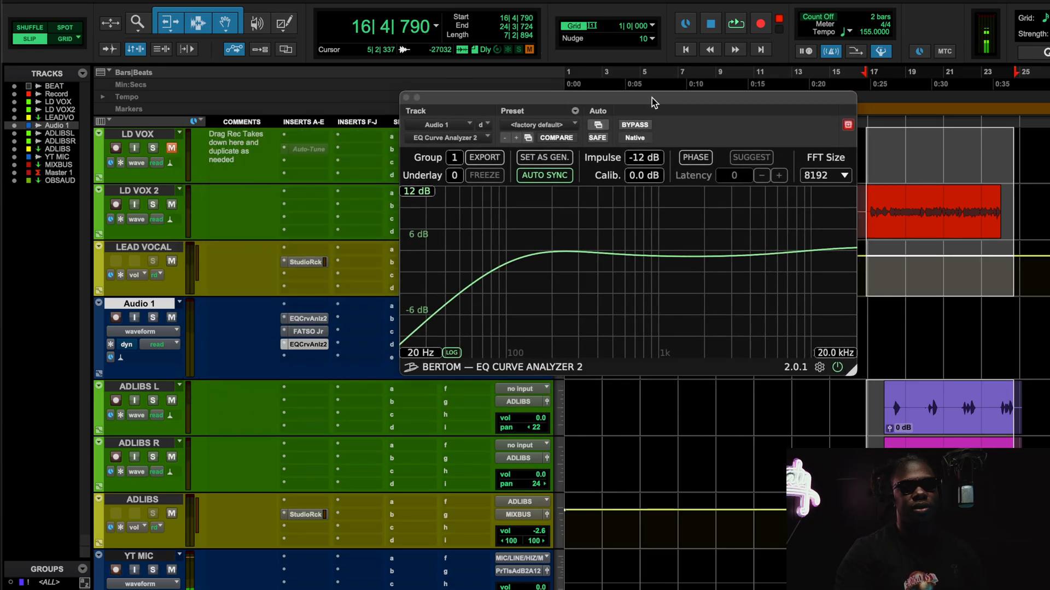
Examine FATSO Jr on Audio 1 and its curve in the second EQ Curve Analyzer 2, and make both inserts inactive.
{"action": "left_click", "coordinate": [319, 331]}
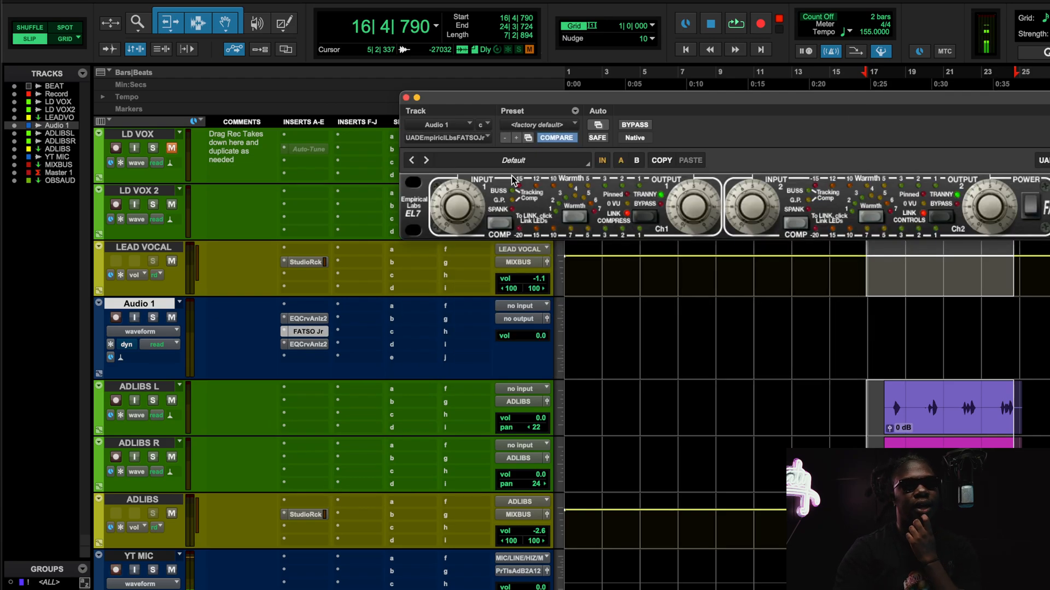
{"action": "left_click", "coordinate": [314, 348]}
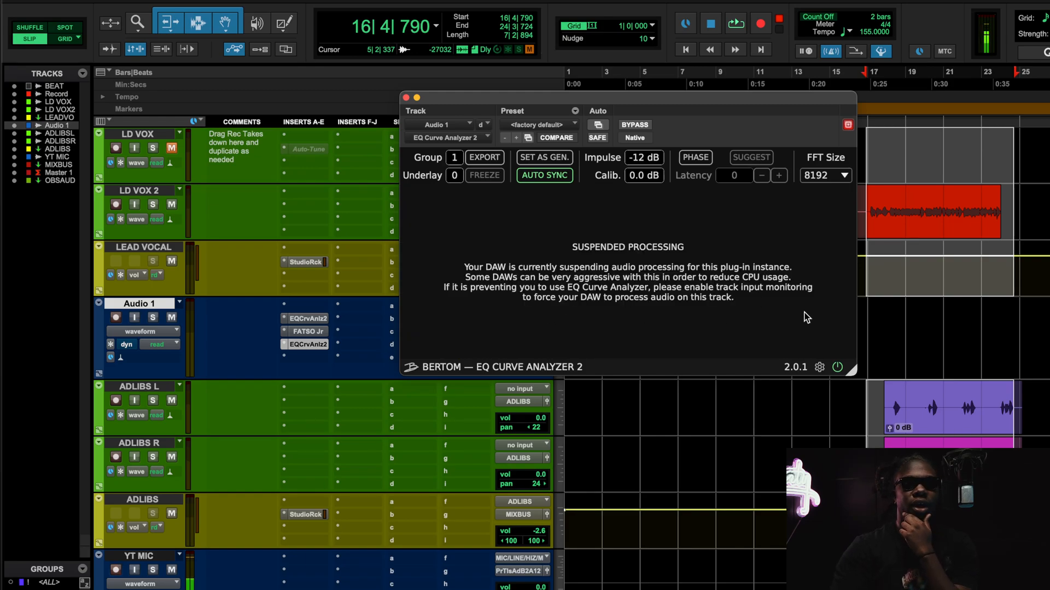
{"action": "left_click", "coordinate": [841, 371]}
{"action": "left_click", "coordinate": [841, 371]}
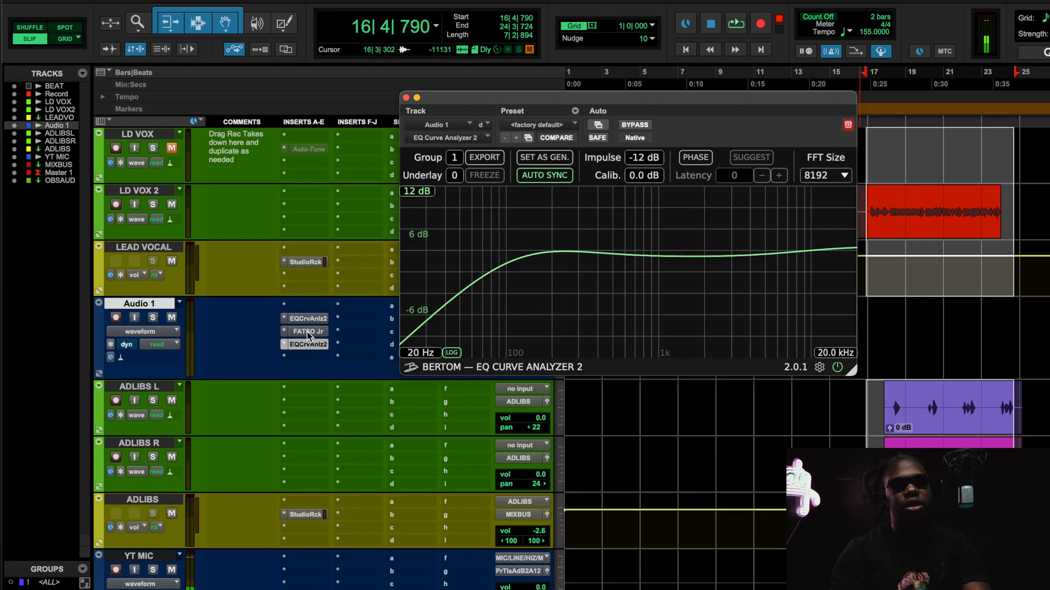
{"action": "left_click", "coordinate": [316, 348], "text": "ctrl+super"}
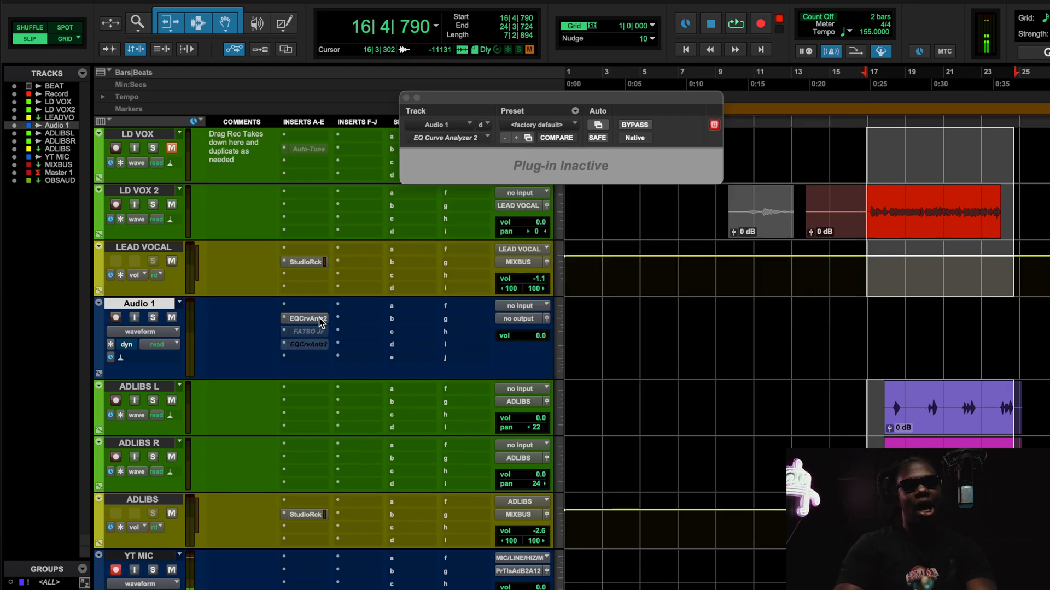
Open the ADLIBS StudioRack, examine band 5 of its REQ 4, start playback, and close the equalizer.
{"action": "left_click", "coordinate": [305, 515]}
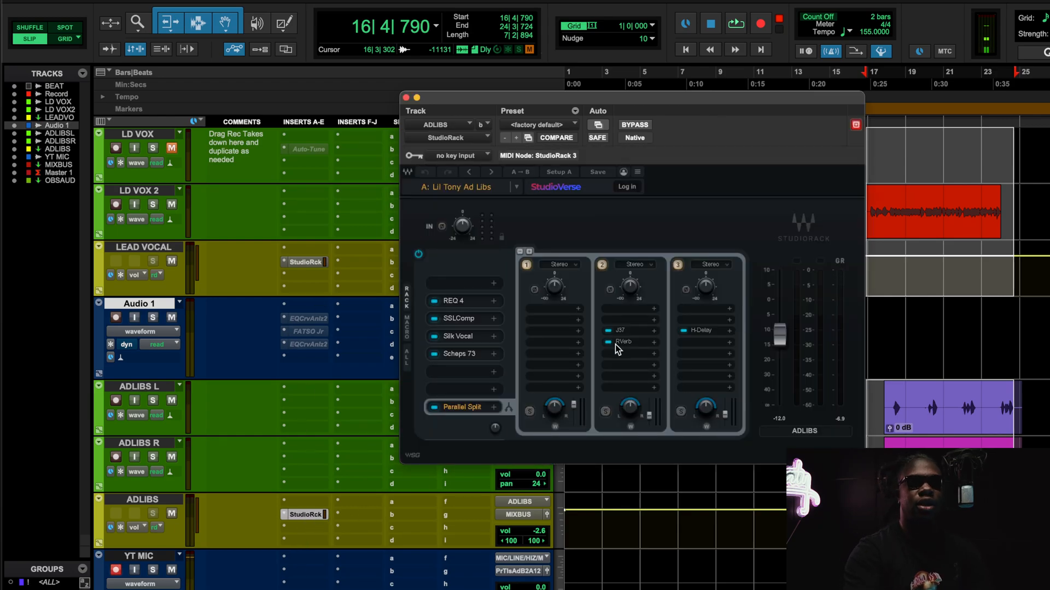
{"action": "left_click", "coordinate": [452, 301]}
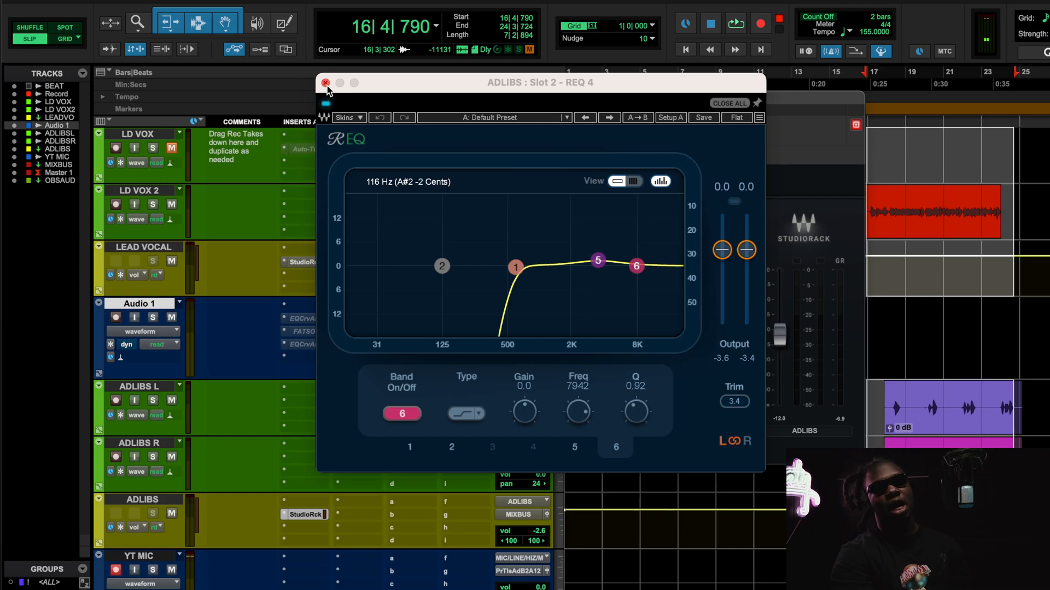
{"action": "left_click", "coordinate": [598, 260]}
{"action": "key", "text": "space"}
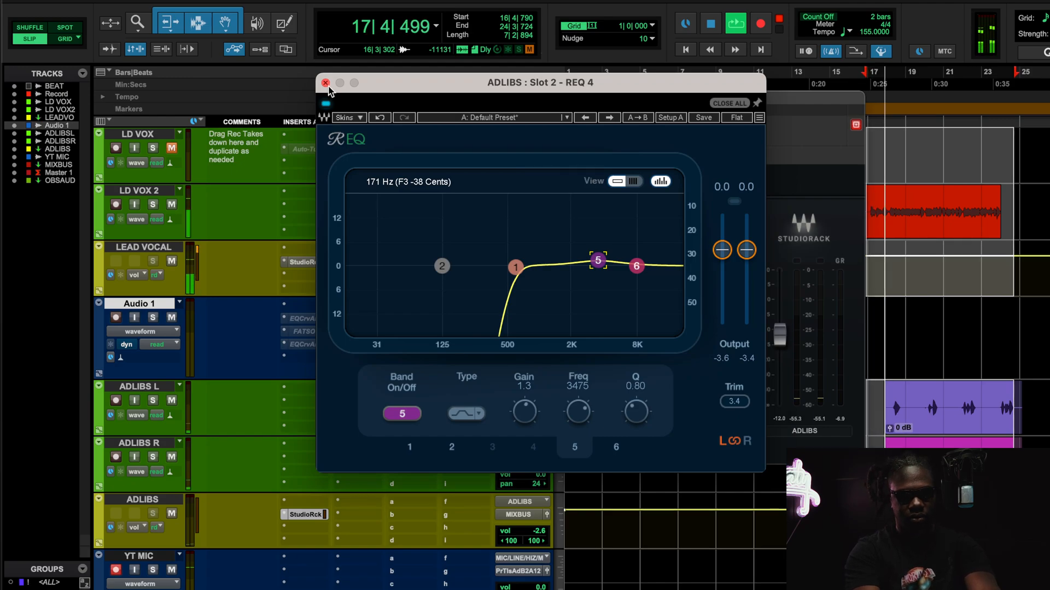
{"action": "left_click", "coordinate": [325, 84]}
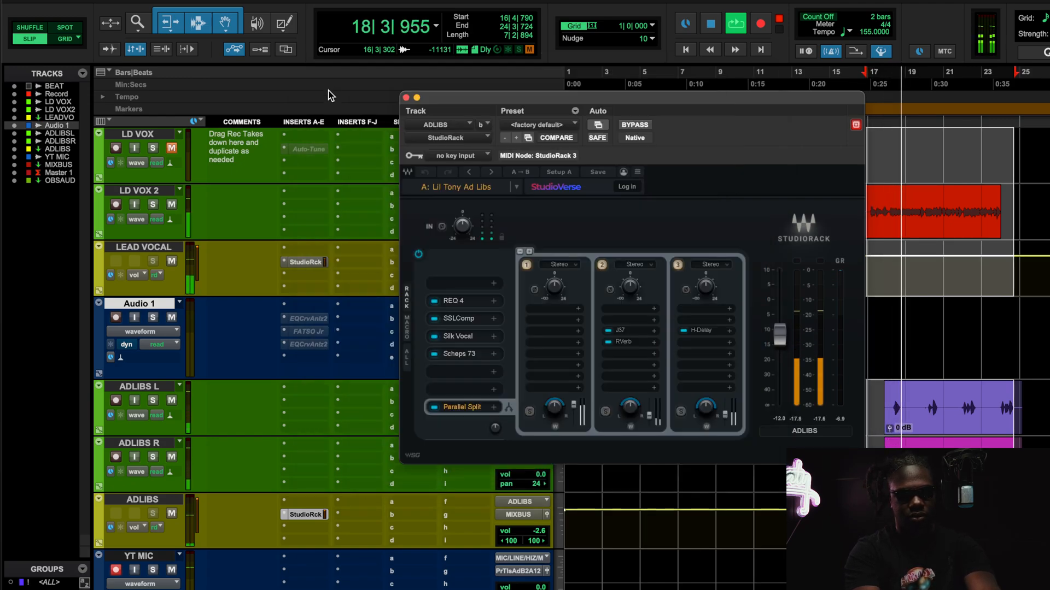
Inspect SSLComp with the ad-libs playing, followed by Silk Vocal and Scheps 73 in the ADLIBS rack, closing each plug-in.
{"action": "left_click", "coordinate": [468, 322]}
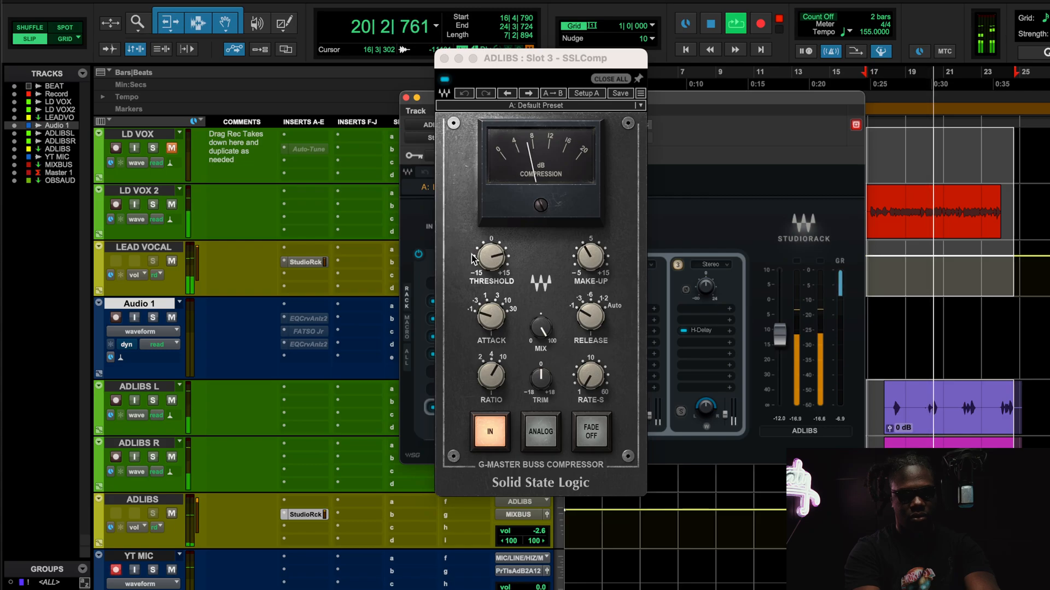
{"action": "left_click", "coordinate": [443, 58]}
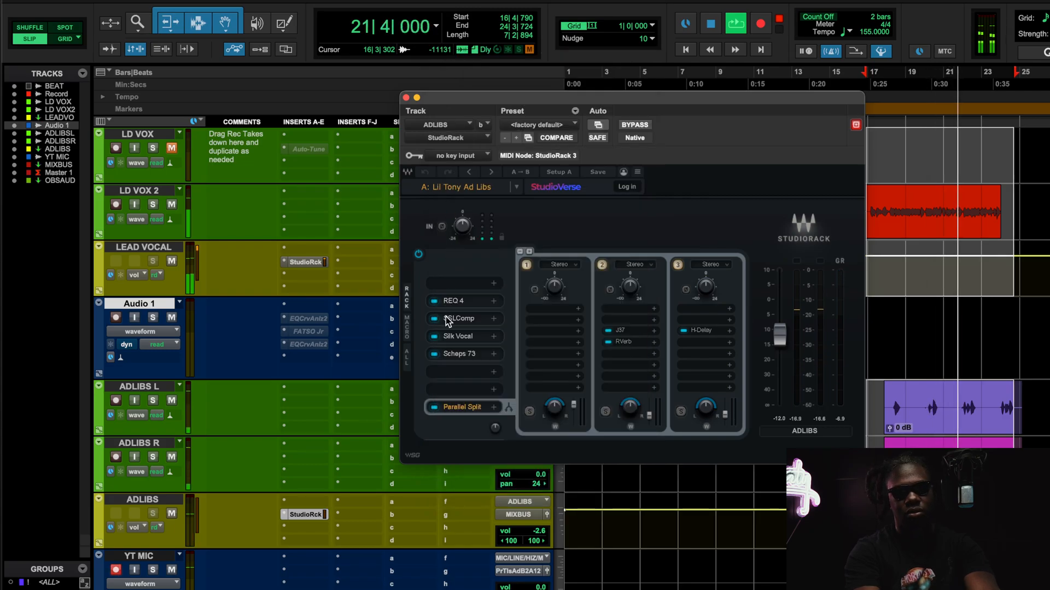
{"action": "left_click", "coordinate": [456, 335]}
{"action": "left_click", "coordinate": [339, 99]}
{"action": "left_click", "coordinate": [452, 356]}
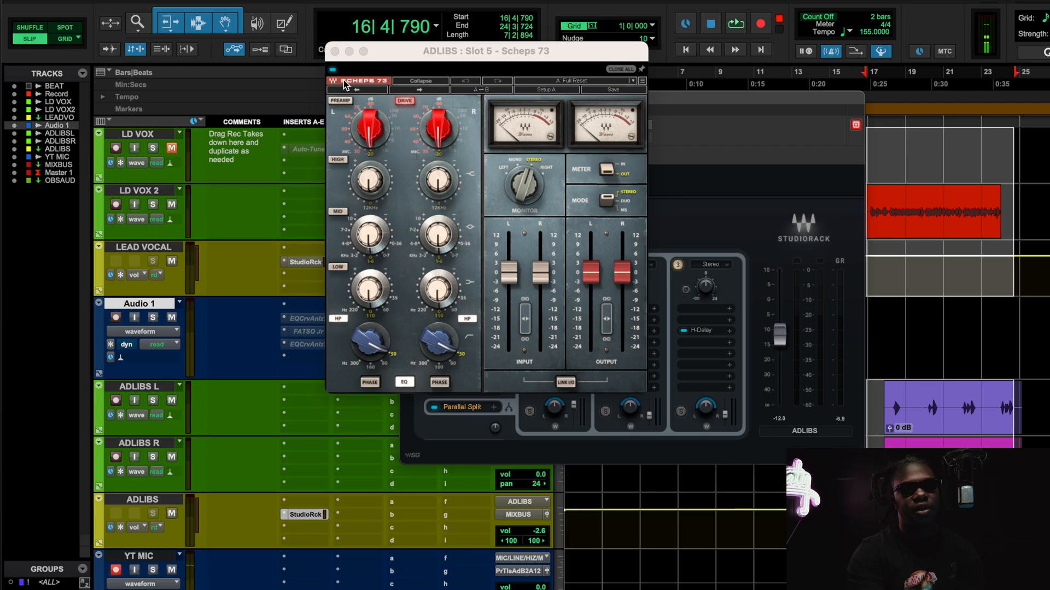
{"action": "left_click", "coordinate": [335, 52]}
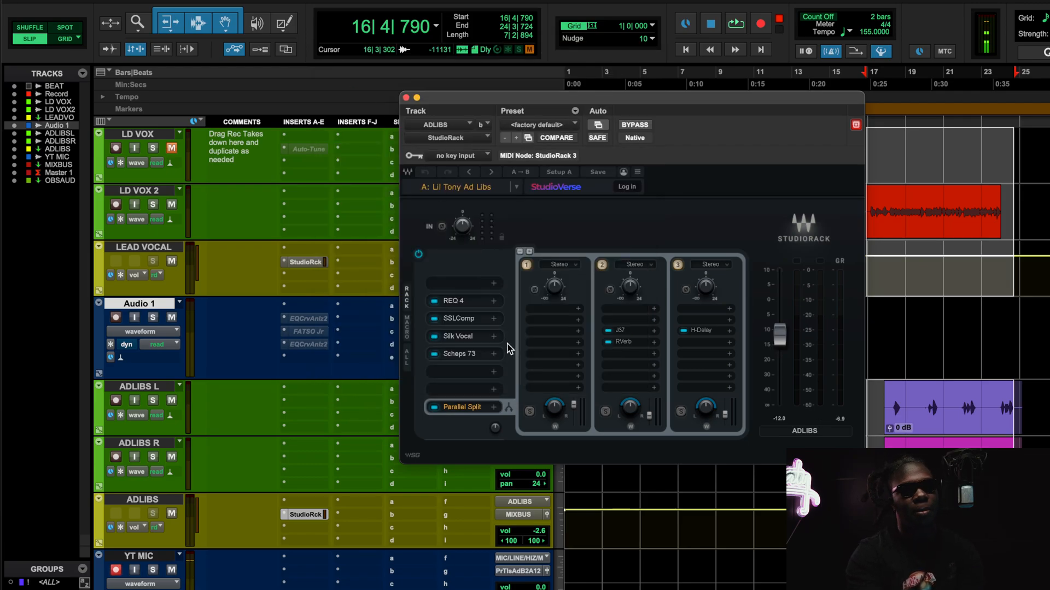
Set the High amount of the ADLIBS Silk Vocal to 47, check its Gate, and close the plug-in.
{"action": "left_click", "coordinate": [460, 339]}
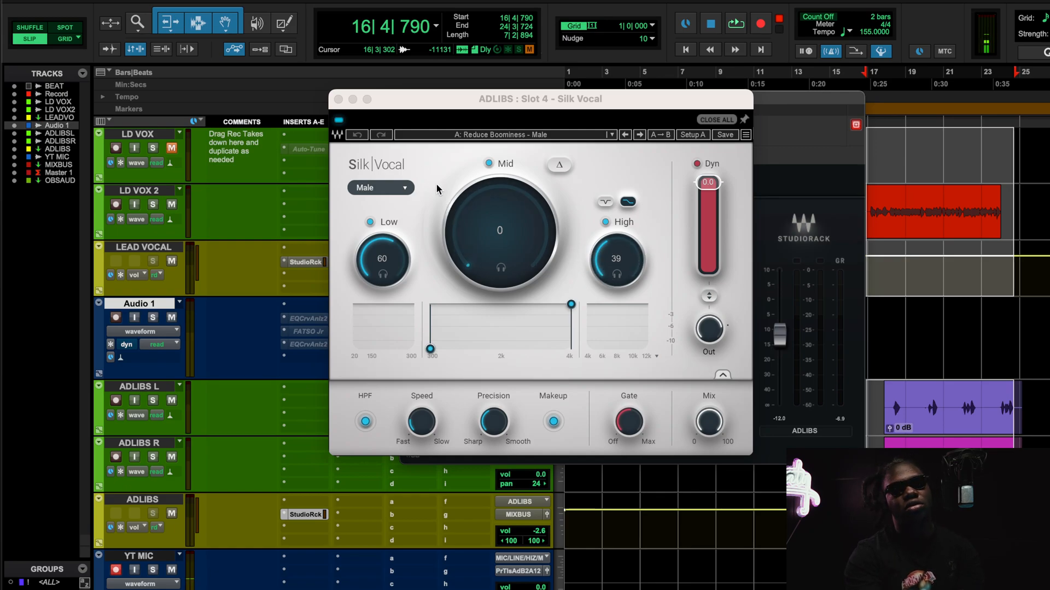
{"action": "left_click_drag", "start_coordinate": [620, 254], "coordinate": [620, 246]}
{"action": "left_click", "coordinate": [630, 436]}
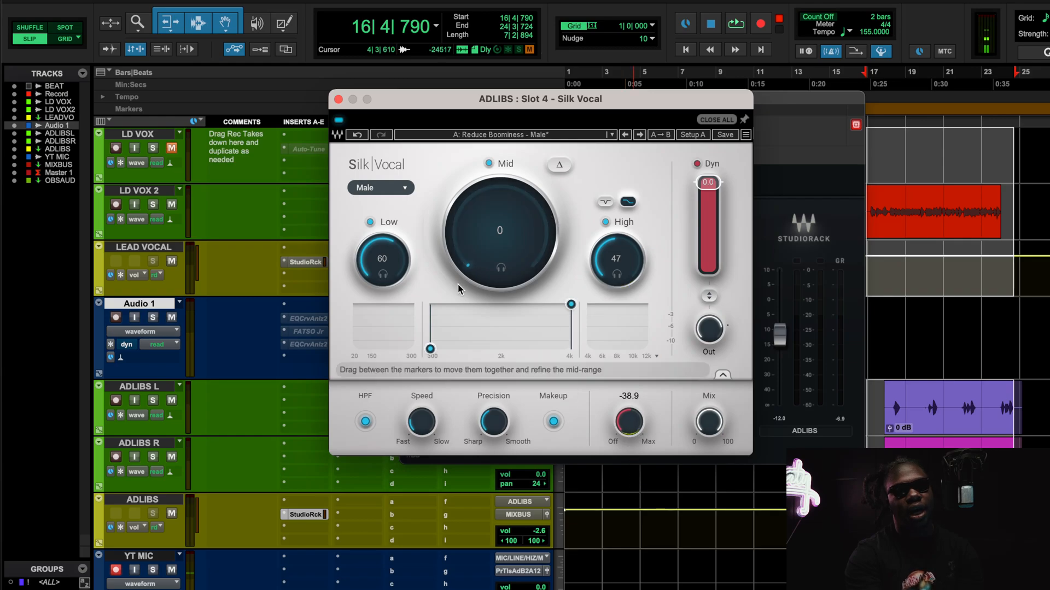
{"action": "left_click", "coordinate": [337, 98]}
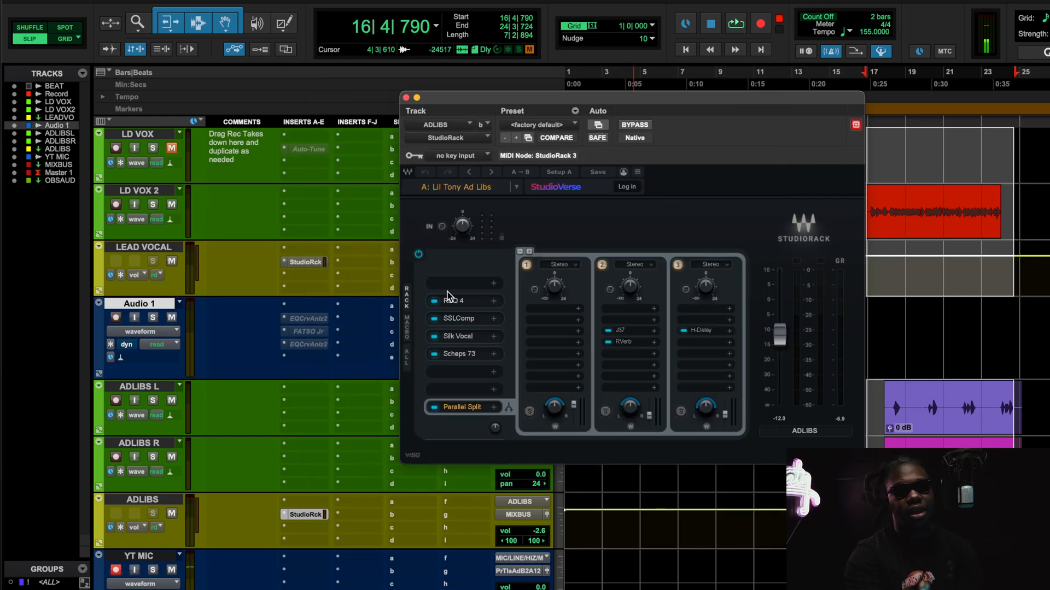
Review the SSLComp settings in the ADLIBS rack and J37 in the second parallel split, closing each plug-in.
{"action": "left_click", "coordinate": [468, 320]}
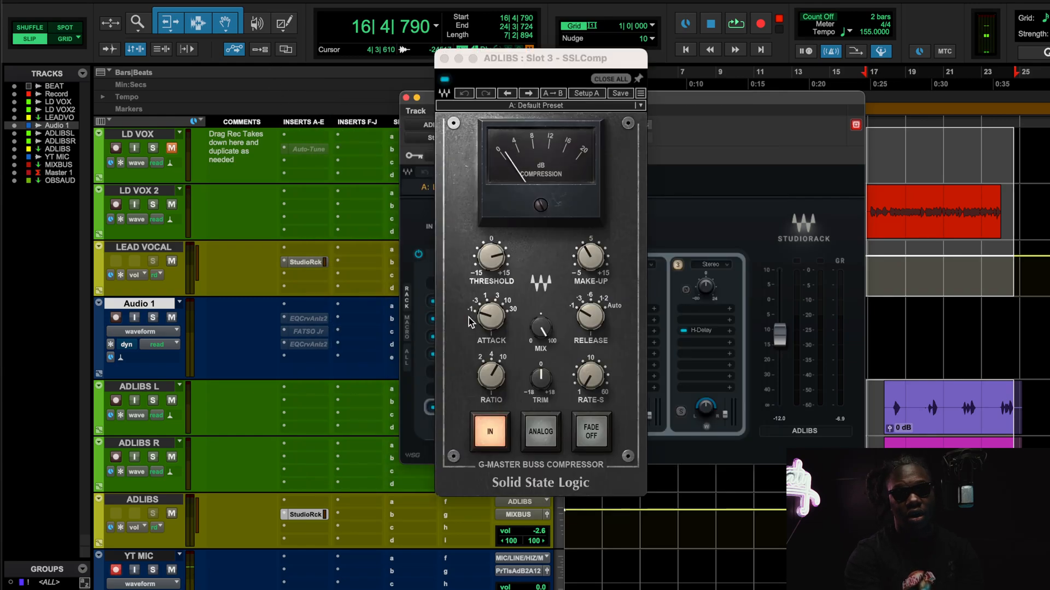
{"action": "left_click", "coordinate": [443, 58]}
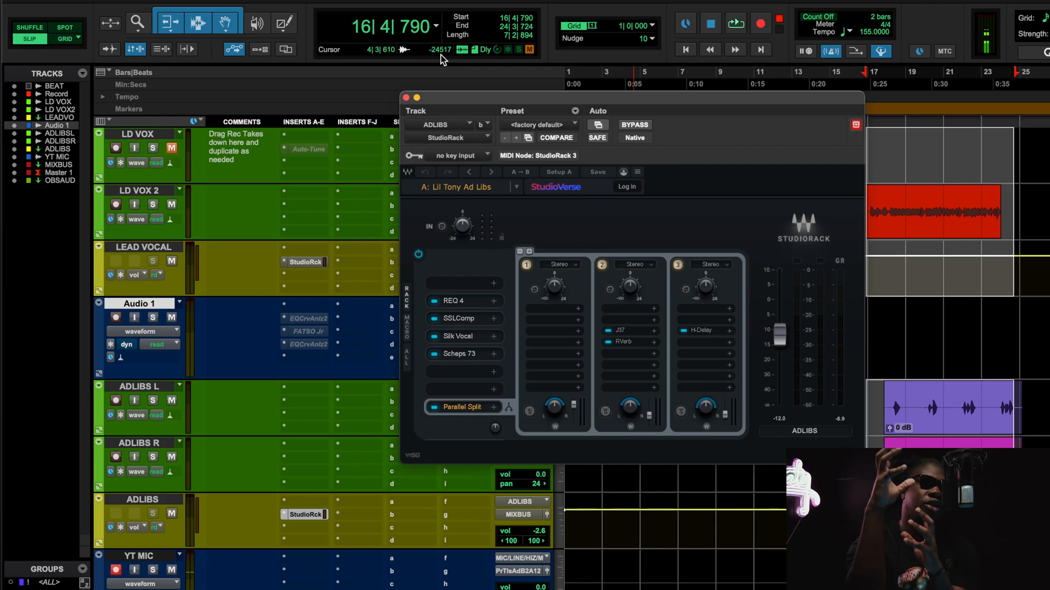
{"action": "left_click", "coordinate": [632, 328]}
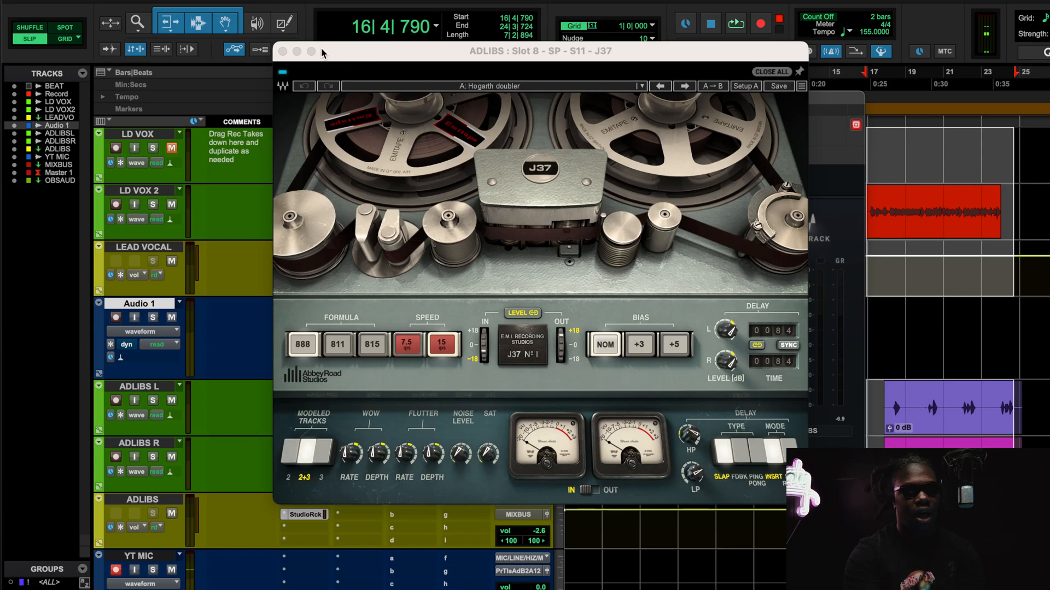
{"action": "left_click", "coordinate": [283, 51]}
Review RVerb in the second parallel split and H-Delay in the third split of the ADLIBS rack, closing each plug-in.
{"action": "left_click", "coordinate": [622, 342]}
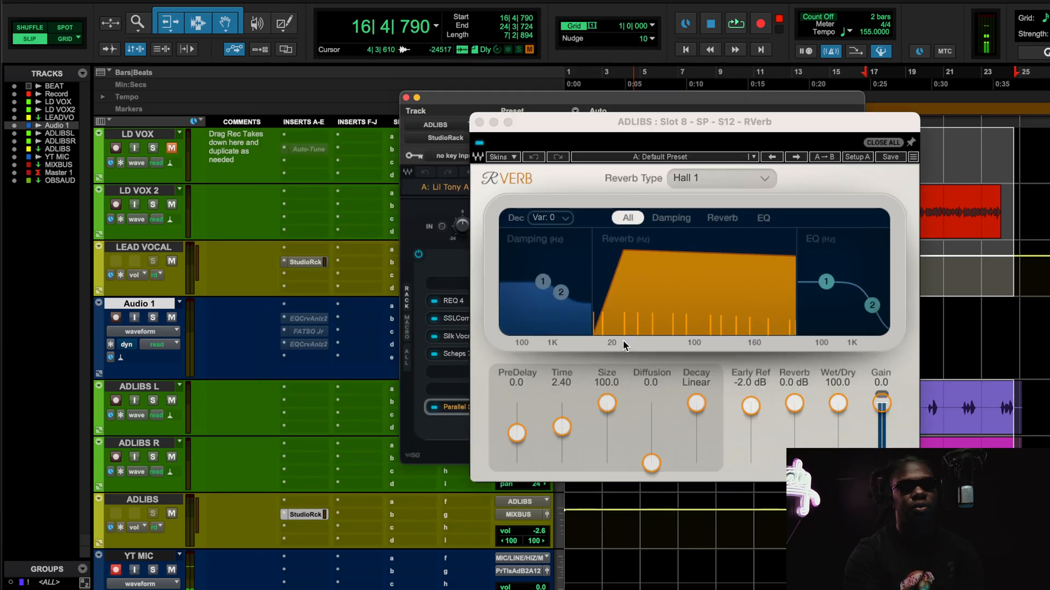
{"action": "left_click", "coordinate": [479, 122]}
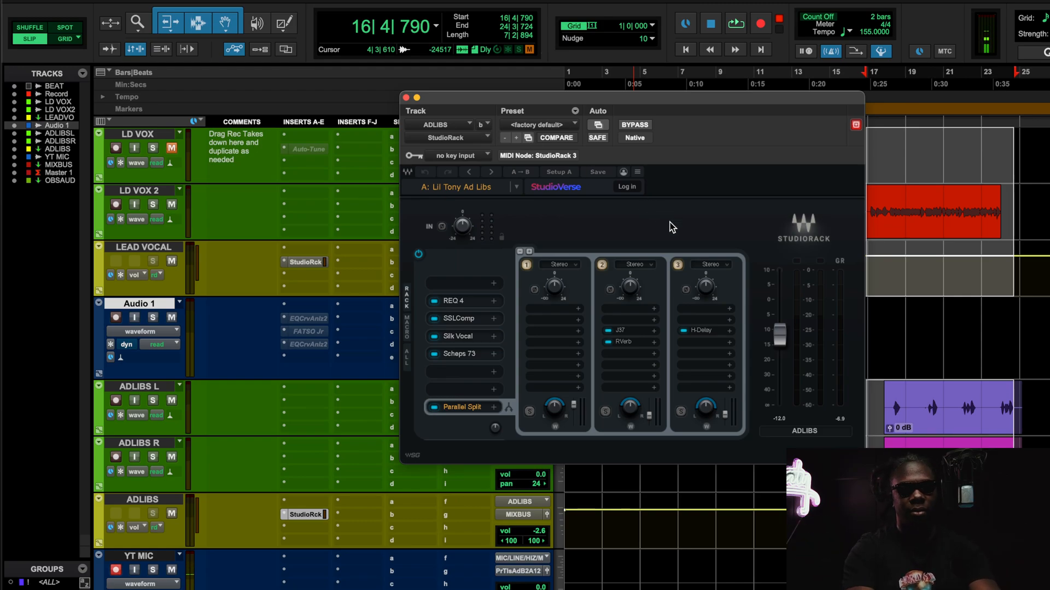
{"action": "left_click", "coordinate": [714, 329]}
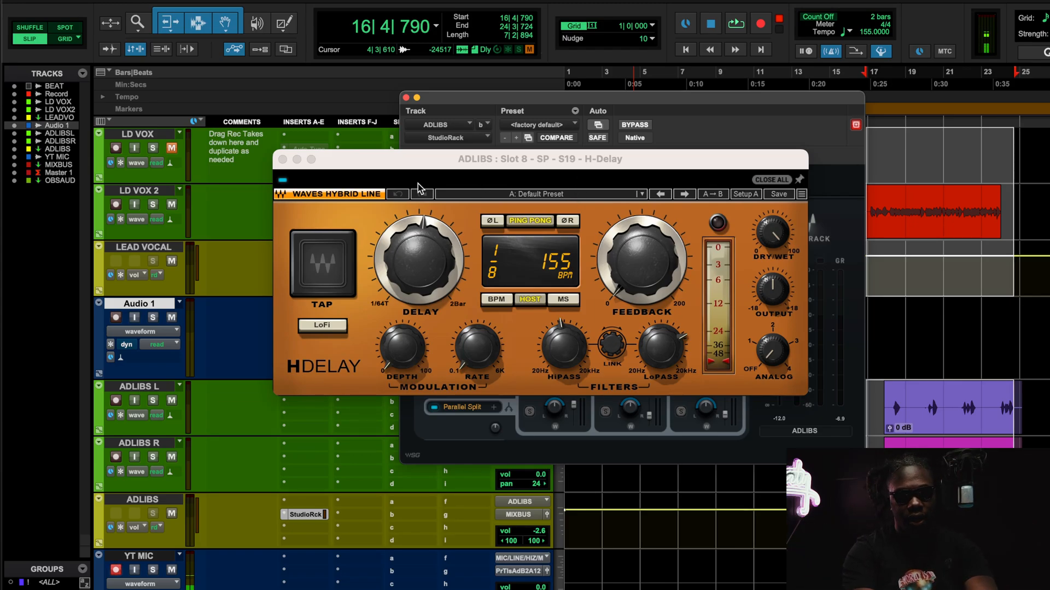
{"action": "left_click", "coordinate": [282, 159]}
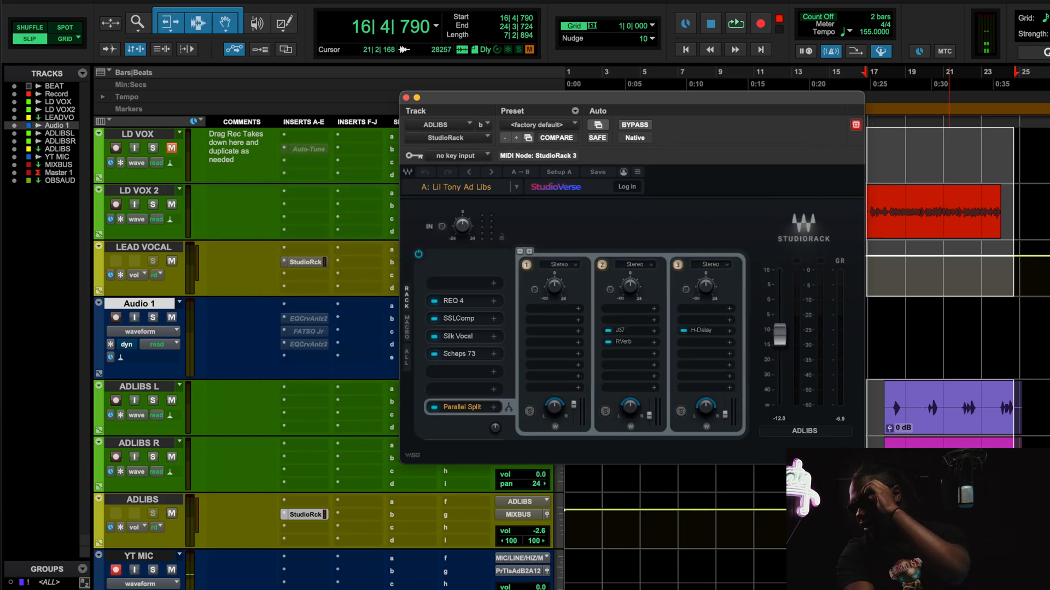